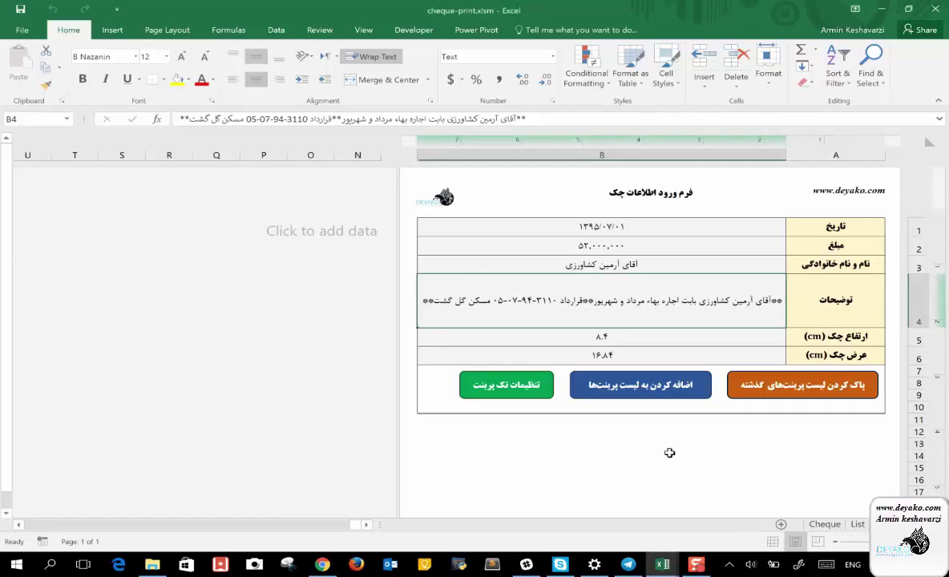
# Step: Review the cheque form's entries in B2–B6, then switch to the book1.xlsm workbook
pyautogui.click(630, 230)
pyautogui.click(617, 245)
pyautogui.click(623, 263)
pyautogui.click(626, 302)
pyautogui.click(617, 337)
pyautogui.click(628, 353)
pyautogui.click(662, 564)
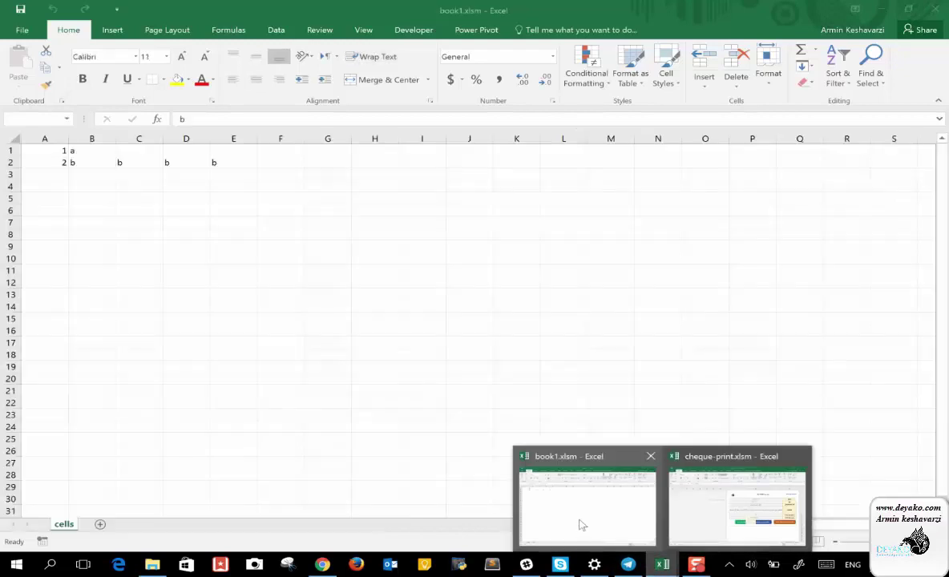
pyautogui.moveTo(660, 564)
pyautogui.click(553, 490)
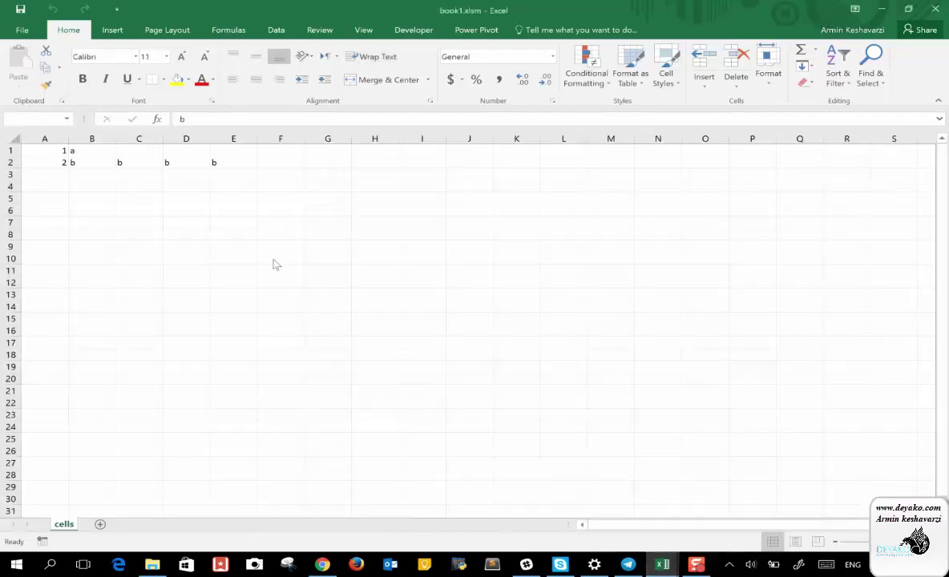
pyautogui.click(35, 157)
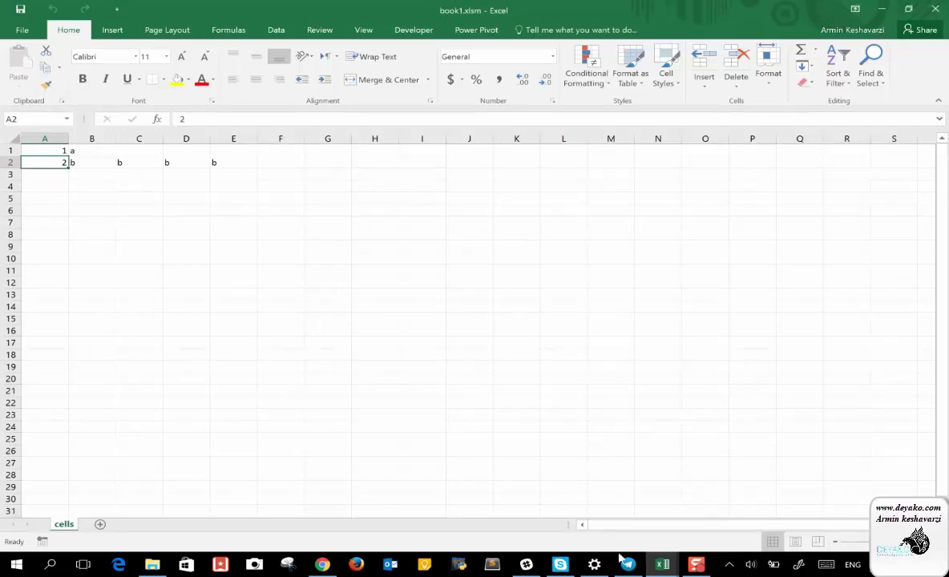
pyautogui.click(658, 565)
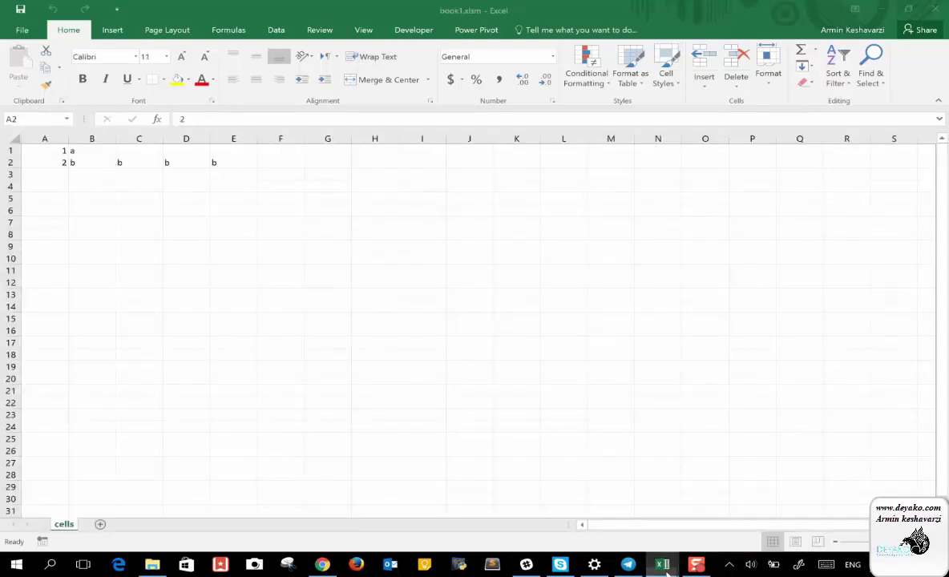
pyautogui.moveTo(662, 564)
pyautogui.click(718, 535)
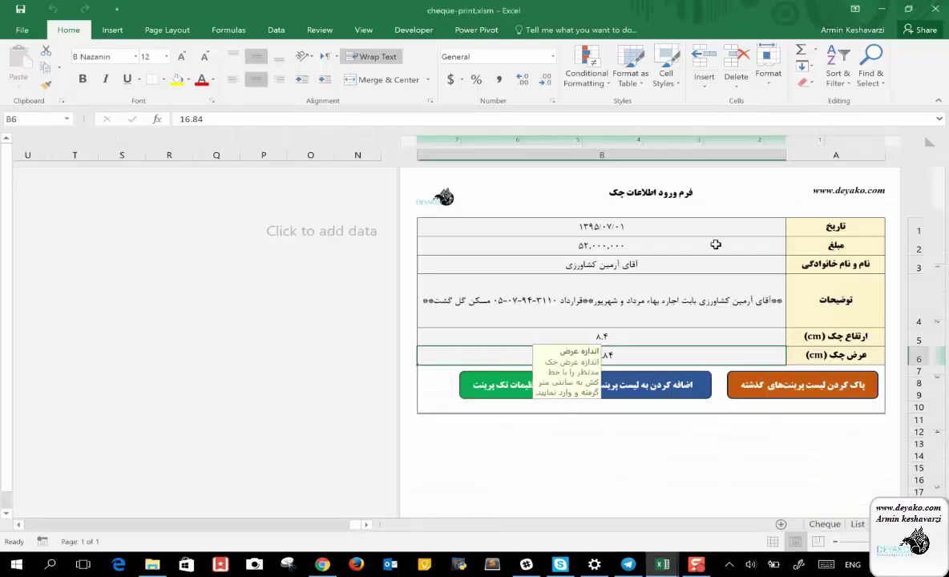
pyautogui.click(742, 459)
pyautogui.click(857, 524)
pyautogui.click(824, 524)
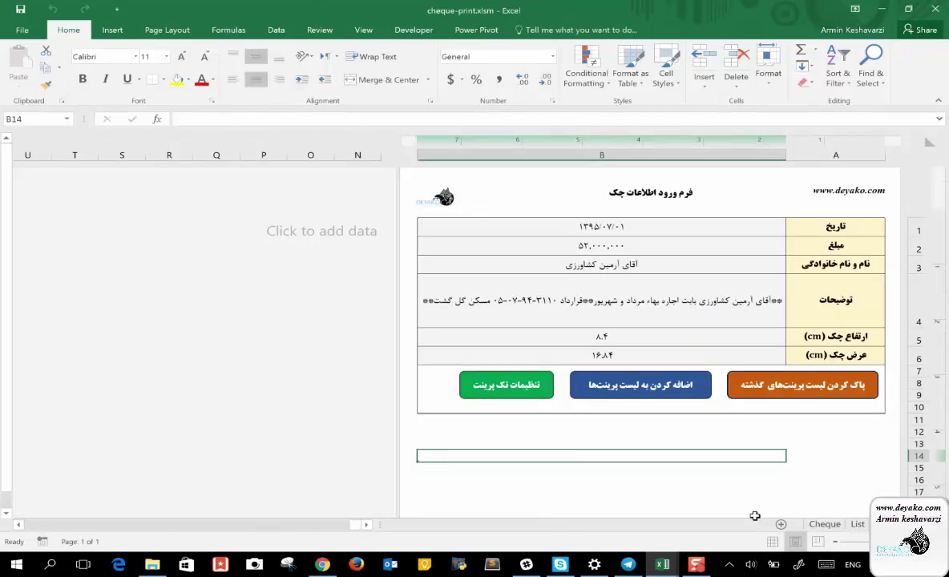
pyautogui.moveTo(662, 564)
pyautogui.click(589, 513)
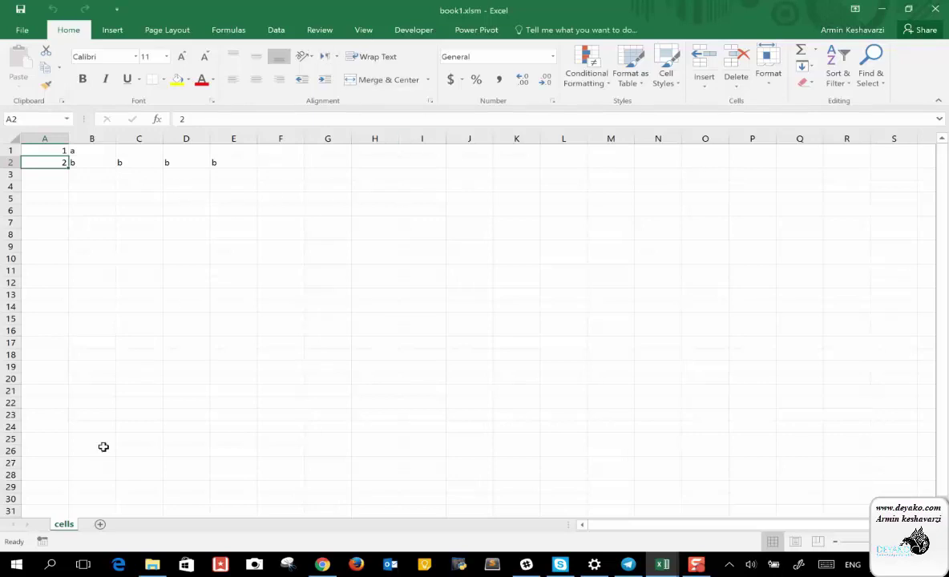
# Step: Begin recording a macro named test, stored in This Workbook
pyautogui.click(44, 542)
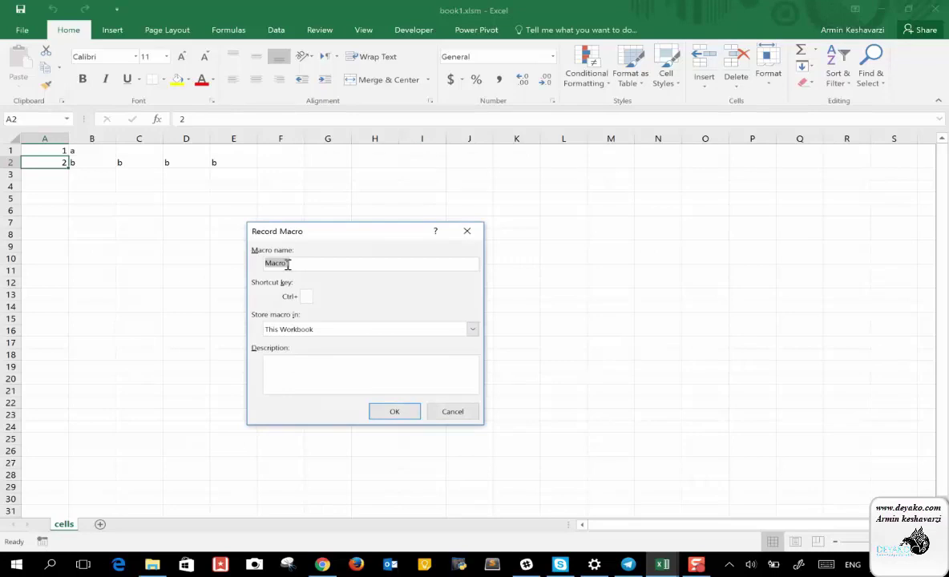
pyautogui.write('test')
pyautogui.click(394, 412)
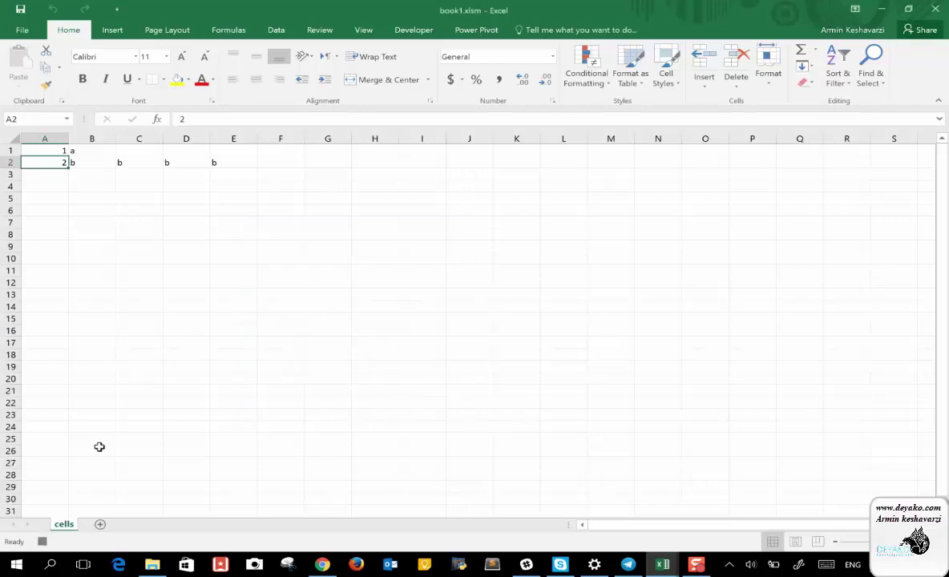
# Step: Give B2:E2 a yellow fill with centred, bold text
pyautogui.click(110, 164)
pyautogui.moveTo(110, 164); pyautogui.dragTo(214, 163)
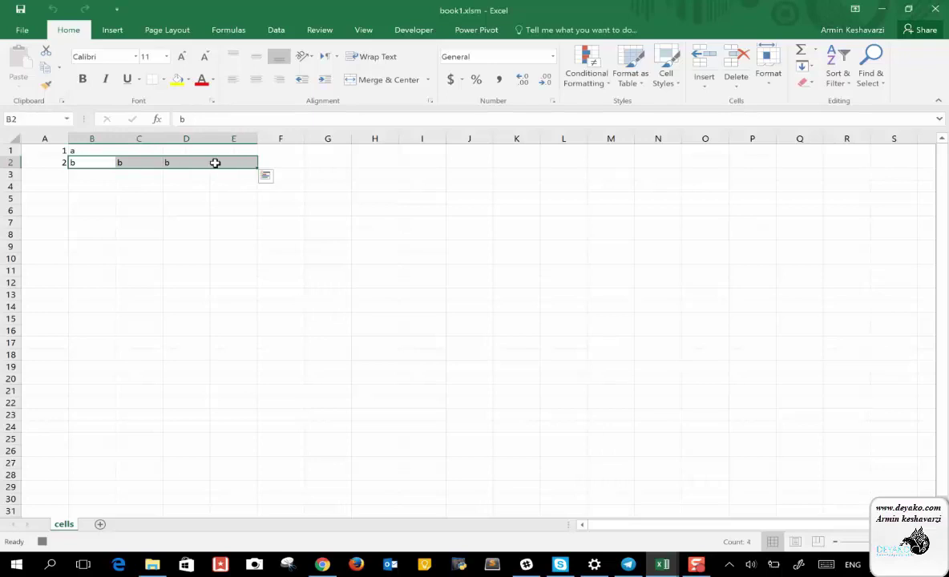
pyautogui.click(177, 80)
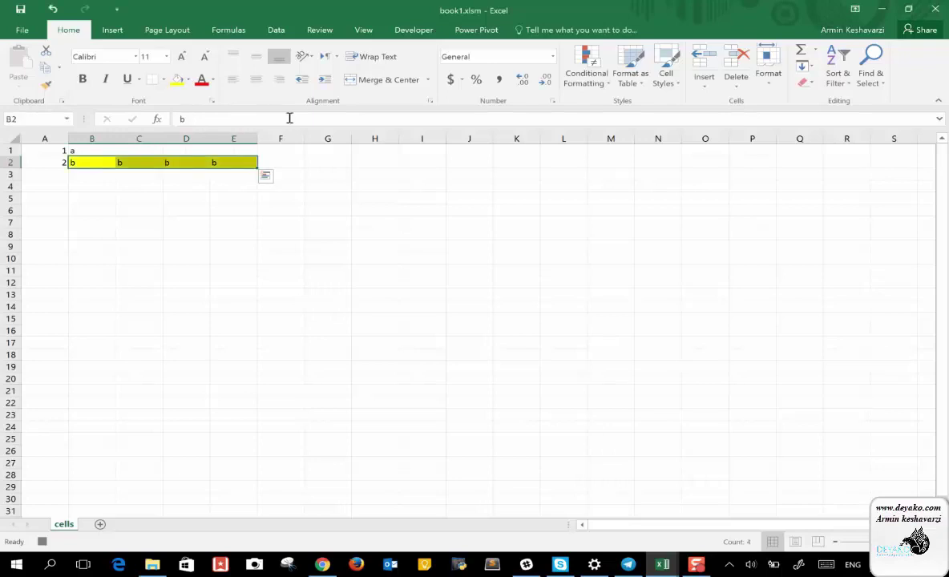
pyautogui.click(255, 79)
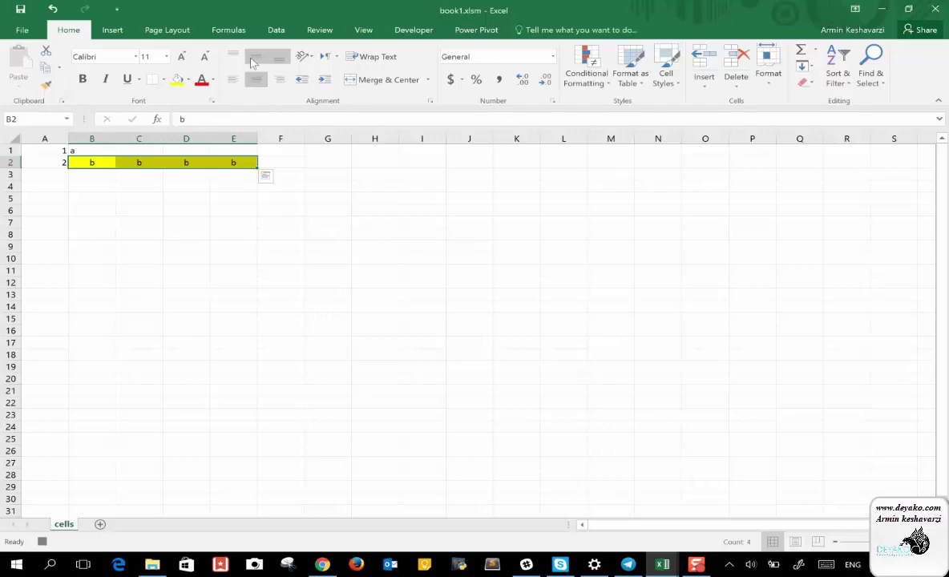
pyautogui.click(83, 80)
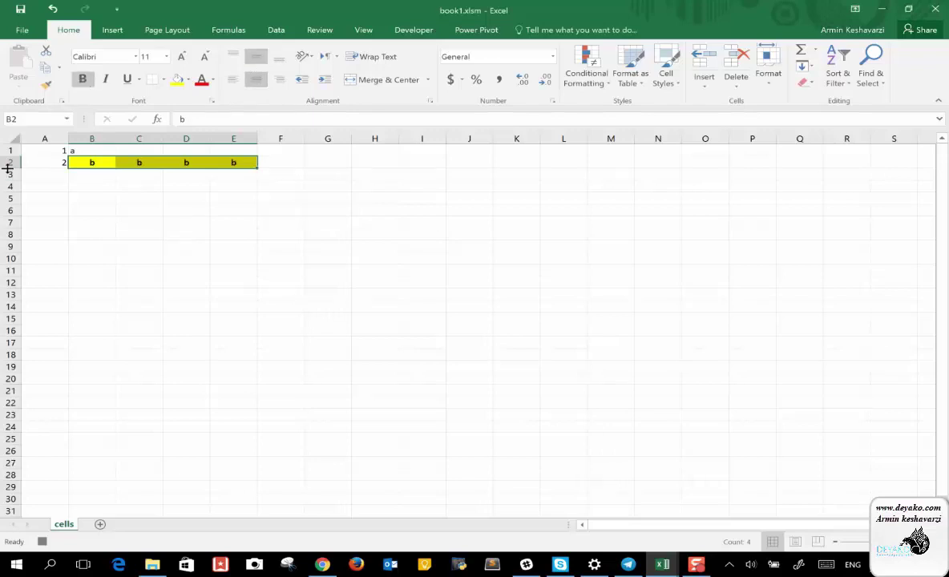
# Step: Make row 2 taller and widen columns B through E equally
pyautogui.moveTo(8, 169); pyautogui.dragTo(8, 178)
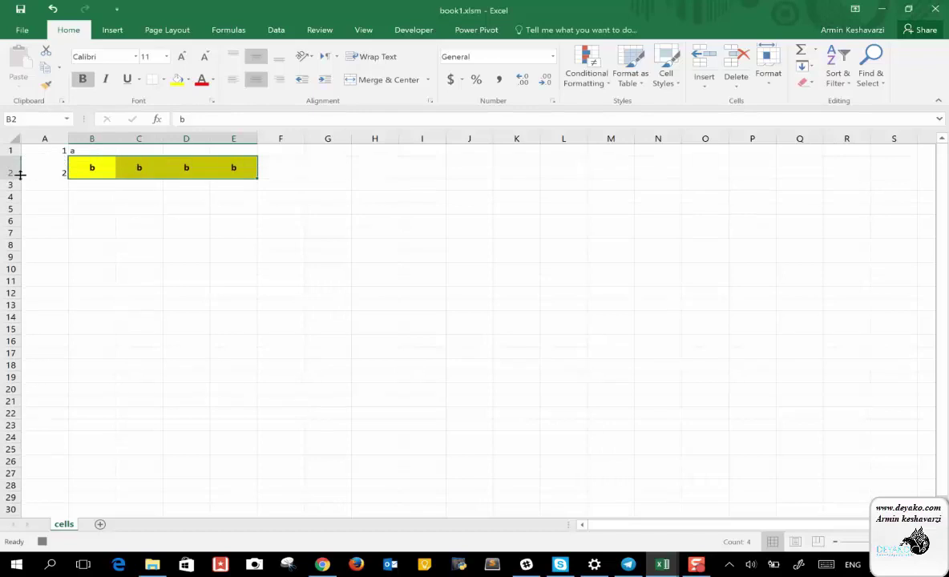
pyautogui.click(113, 138)
pyautogui.click(101, 139)
pyautogui.moveTo(140, 138); pyautogui.dragTo(202, 139)
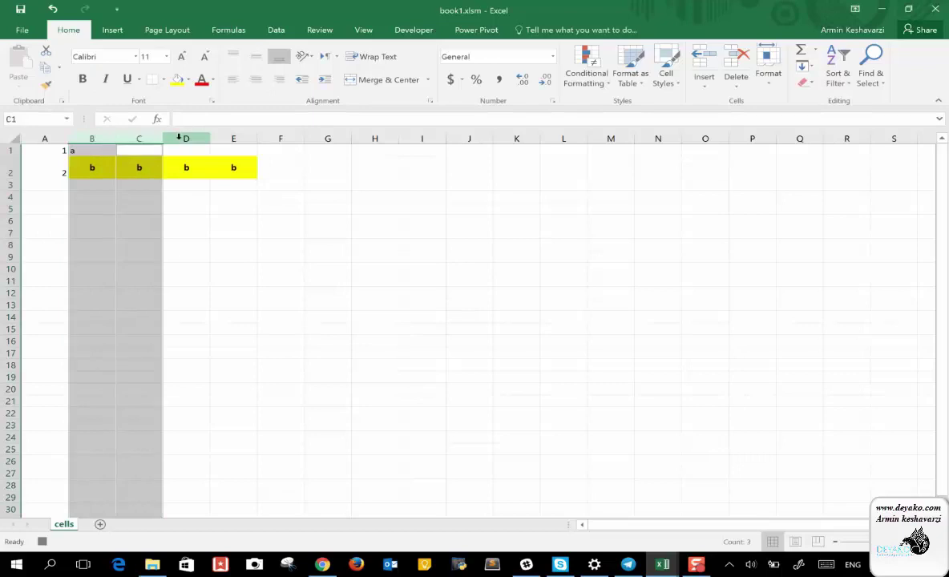
pyautogui.moveTo(115, 139); pyautogui.dragTo(121, 138)
# Step: Apply All Borders to B2:E2
pyautogui.click(99, 161)
pyautogui.moveTo(106, 162); pyautogui.dragTo(254, 165)
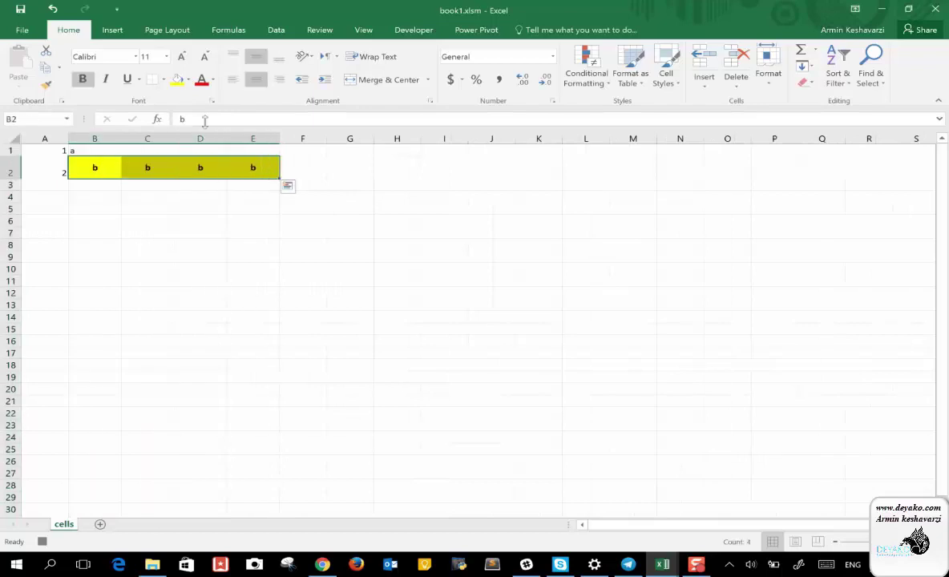
pyautogui.click(163, 79)
pyautogui.click(178, 187)
pyautogui.click(176, 218)
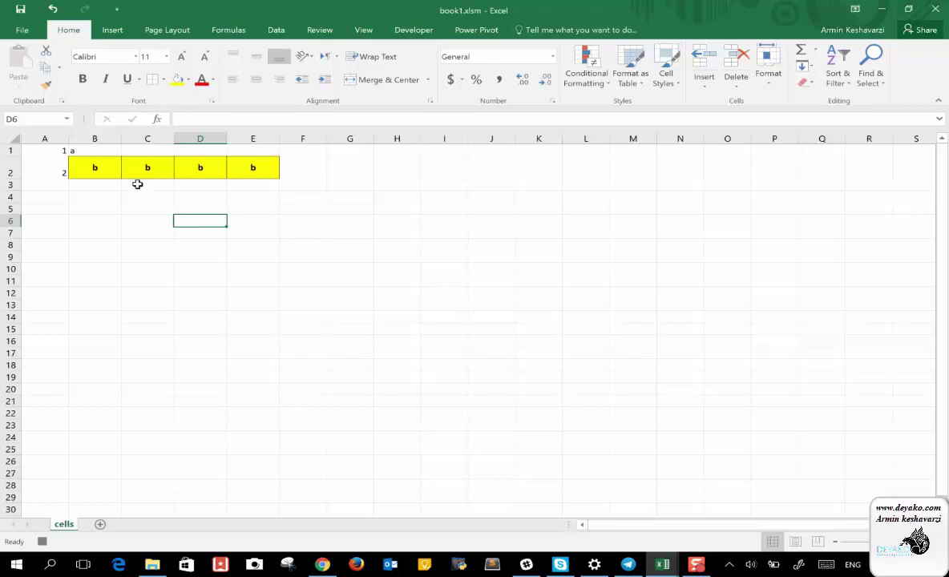
# Step: Wrap, middle-align, merge and centre B1:E1 and make the heading a bold
pyautogui.moveTo(101, 150); pyautogui.dragTo(245, 150)
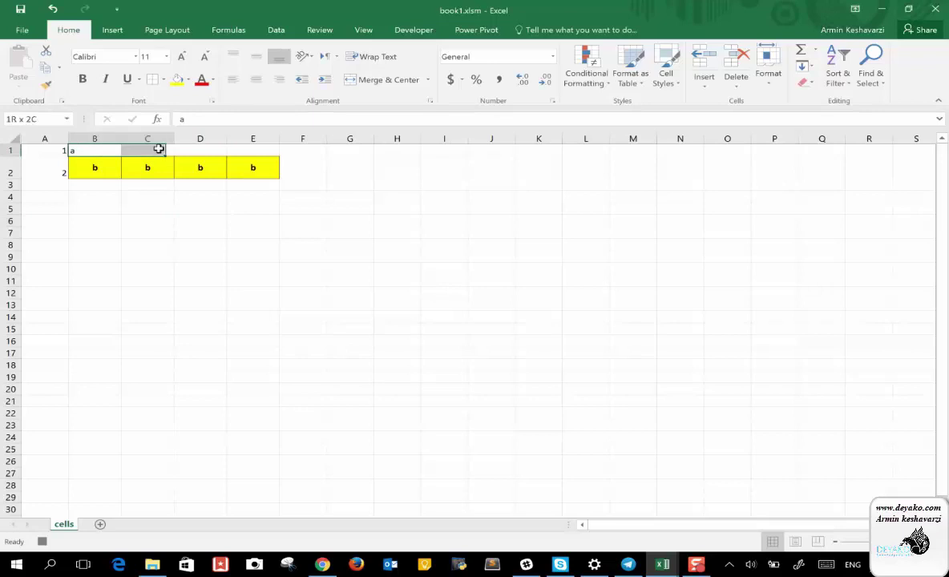
pyautogui.click(370, 57)
pyautogui.click(255, 56)
pyautogui.click(255, 78)
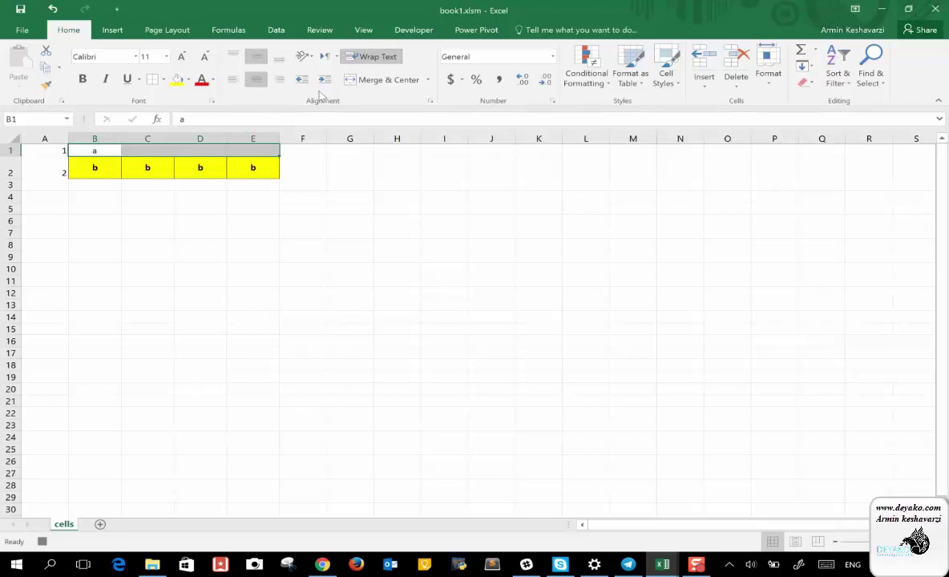
pyautogui.click(377, 80)
pyautogui.click(84, 80)
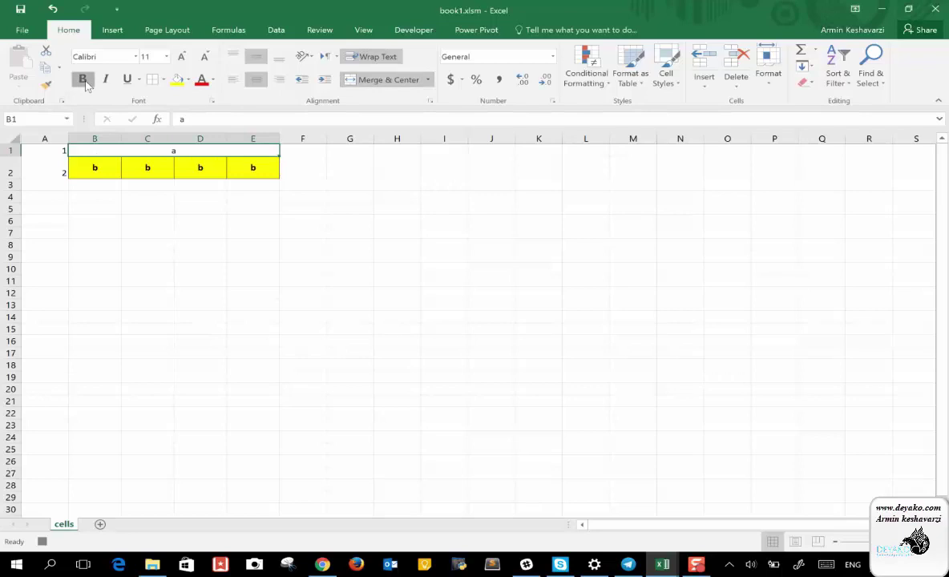
# Step: Fill the merged heading light blue and set its font size to 18
pyautogui.click(188, 80)
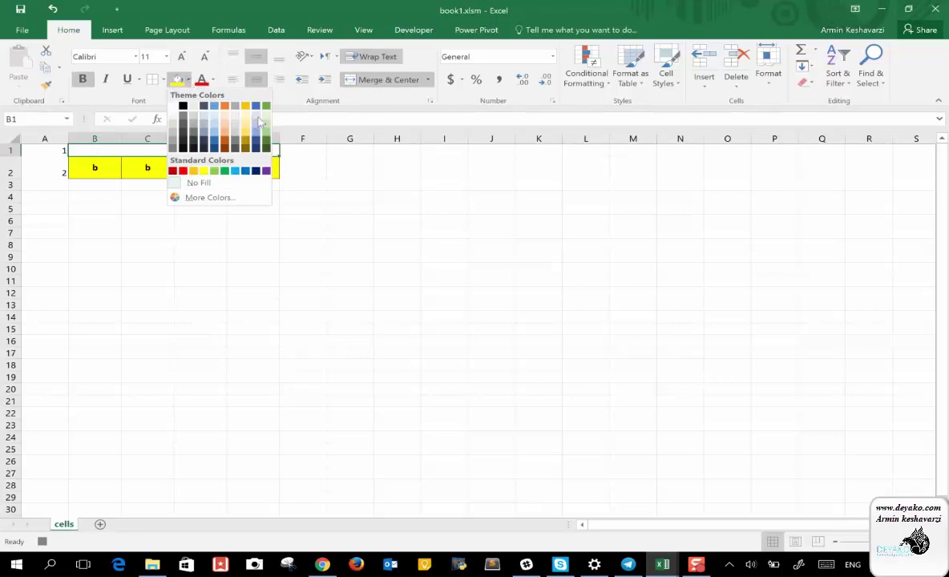
pyautogui.click(257, 119)
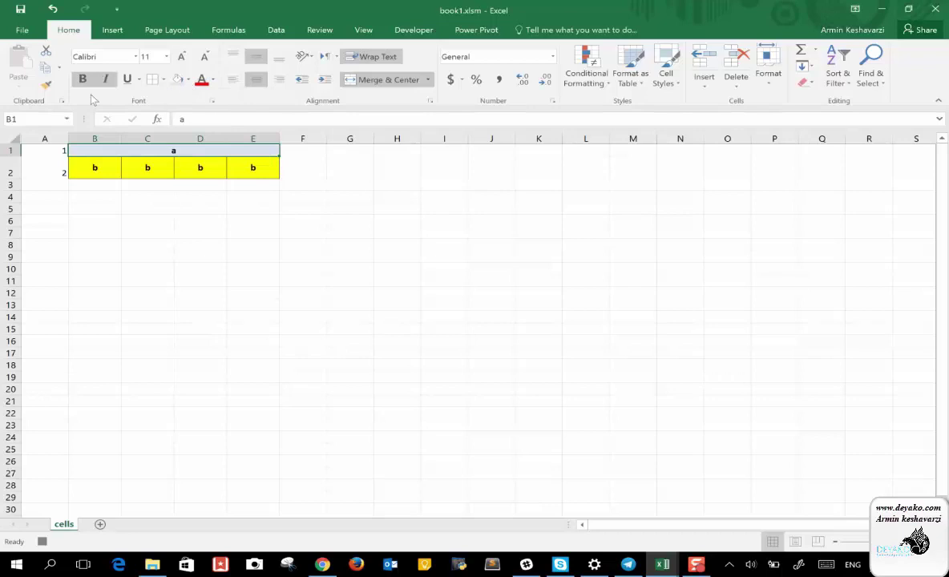
pyautogui.click(184, 63)
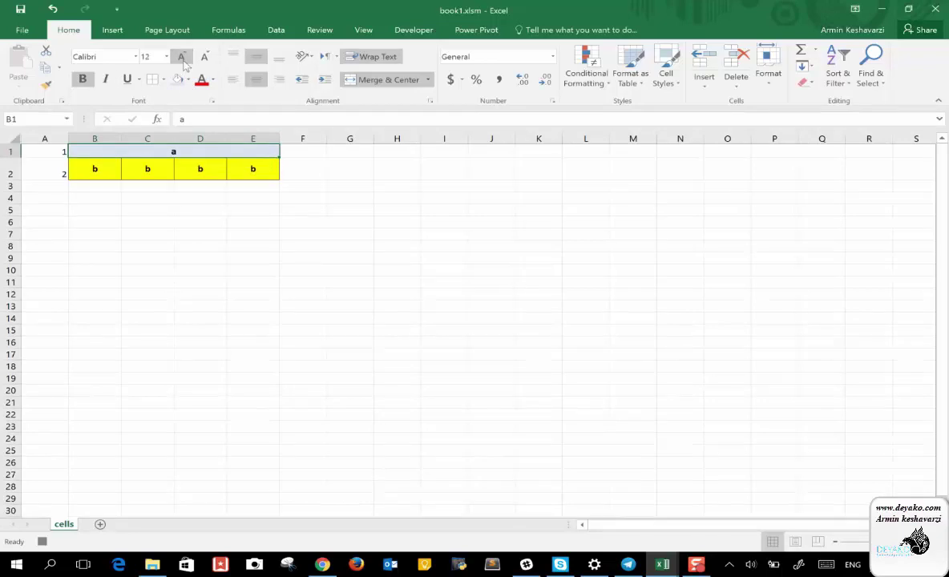
pyautogui.click(146, 57)
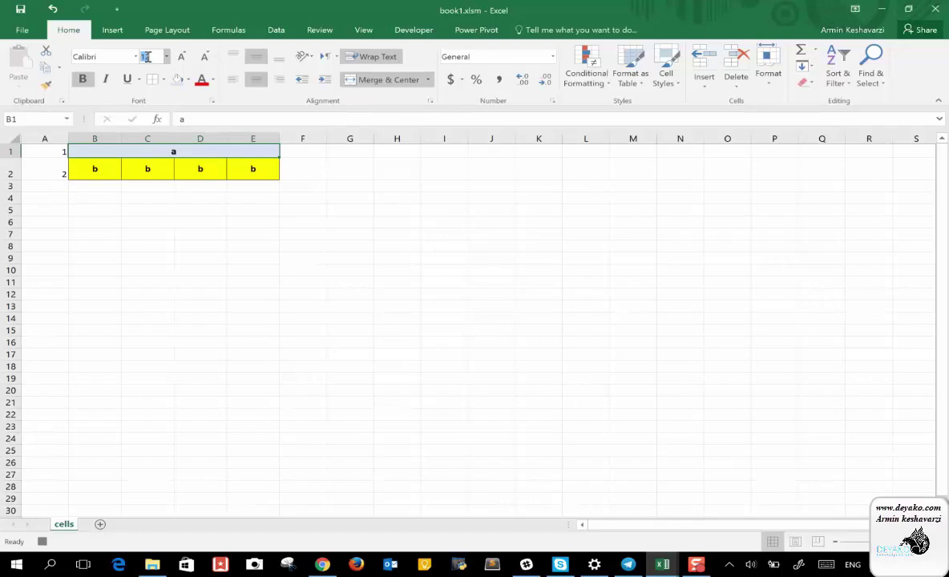
pyautogui.write('18')
pyautogui.press('Return')
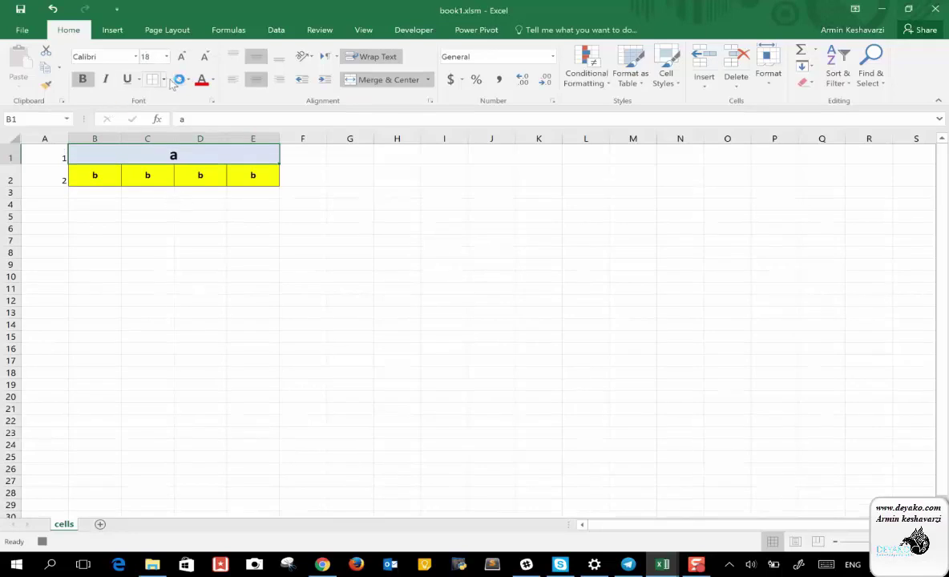
# Step: Add All Borders to the table and a top and bottom border to the heading
pyautogui.click(163, 79)
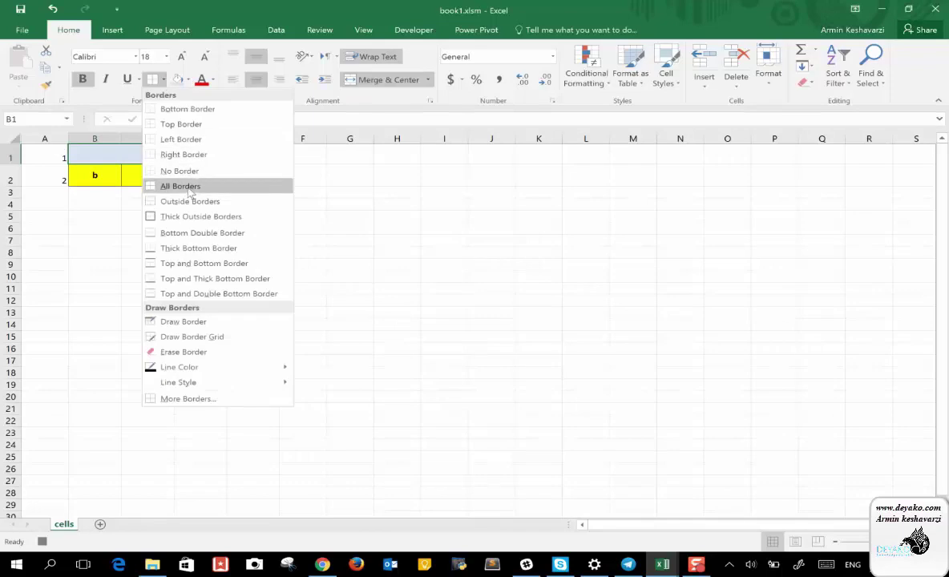
pyautogui.click(186, 186)
pyautogui.click(180, 175)
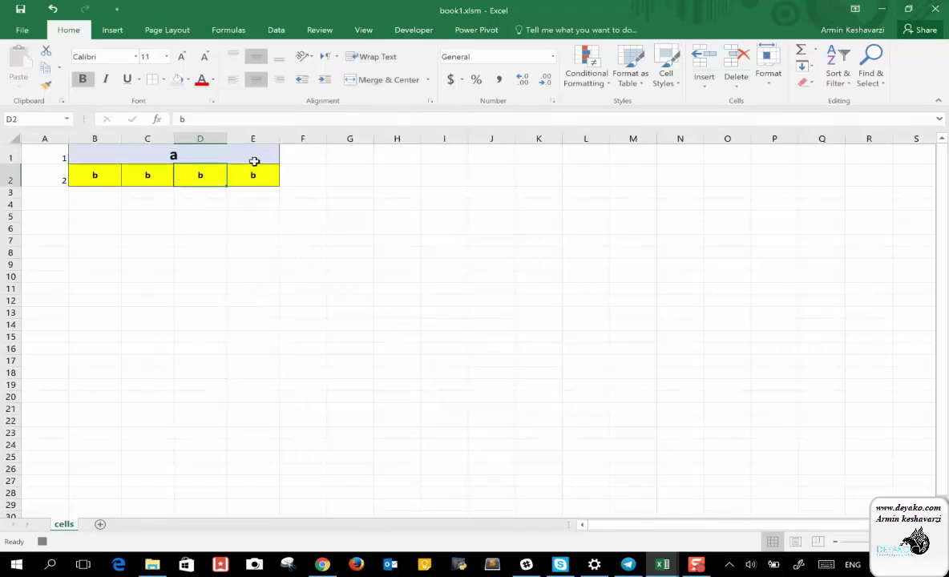
pyautogui.click(204, 160)
pyautogui.click(163, 80)
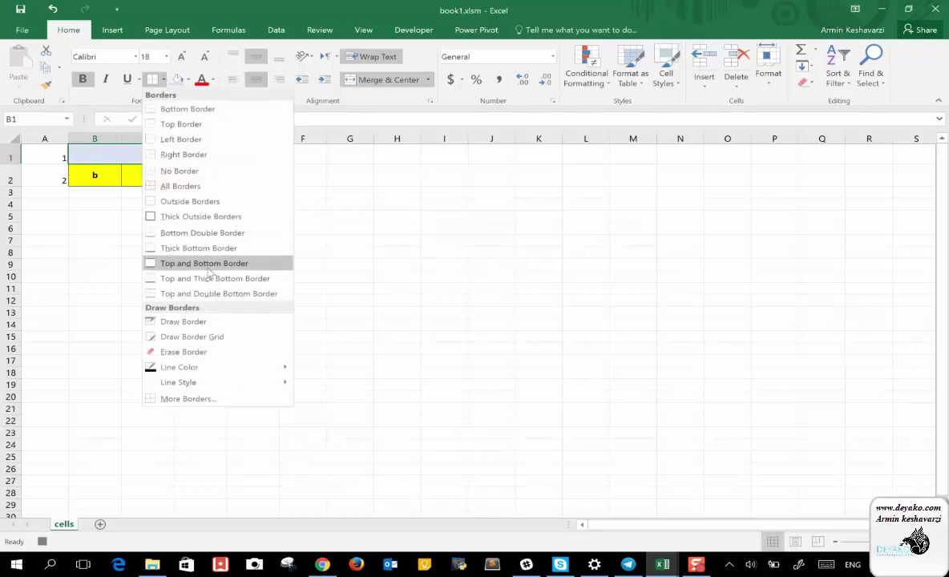
pyautogui.click(214, 295)
pyautogui.click(197, 250)
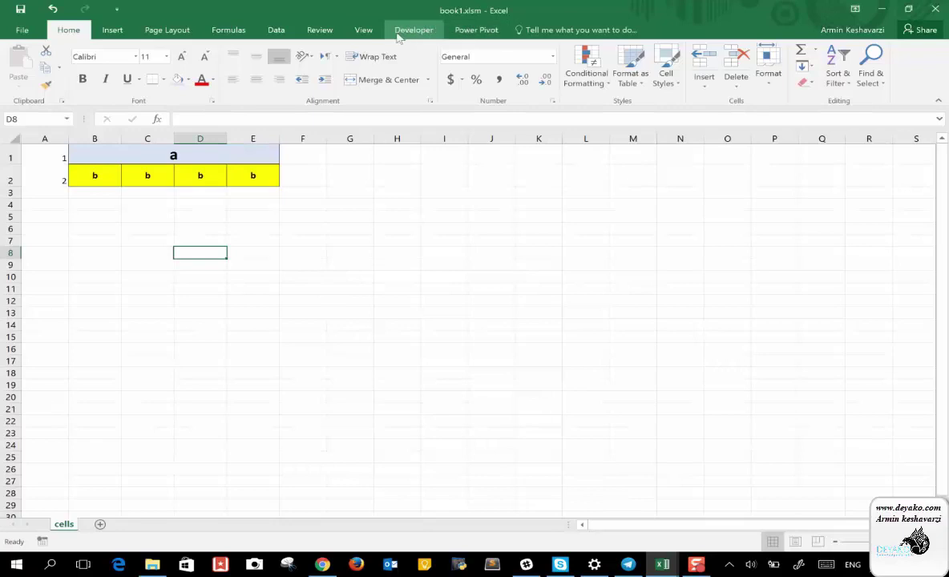
pyautogui.click(362, 30)
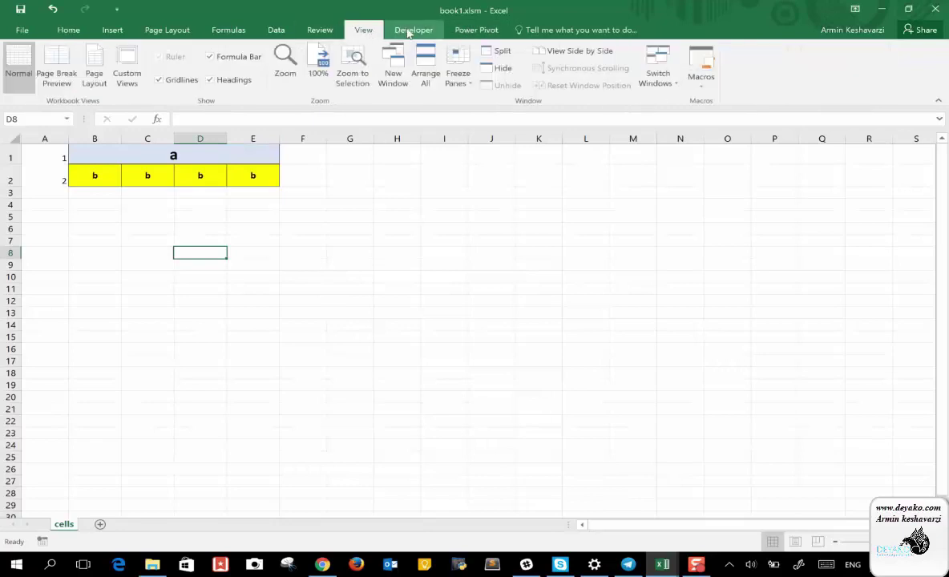
pyautogui.click(699, 76)
pyautogui.click(697, 100)
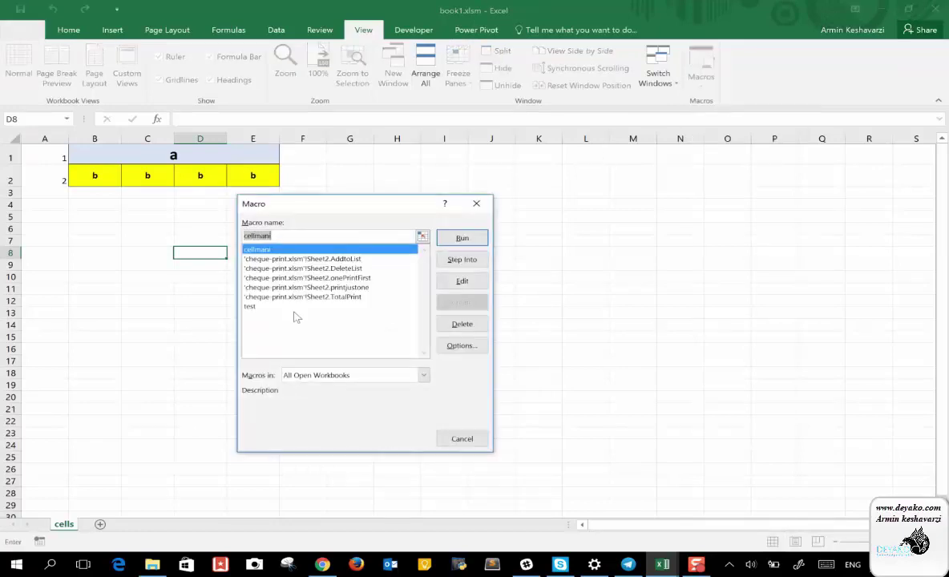
pyautogui.click(265, 307)
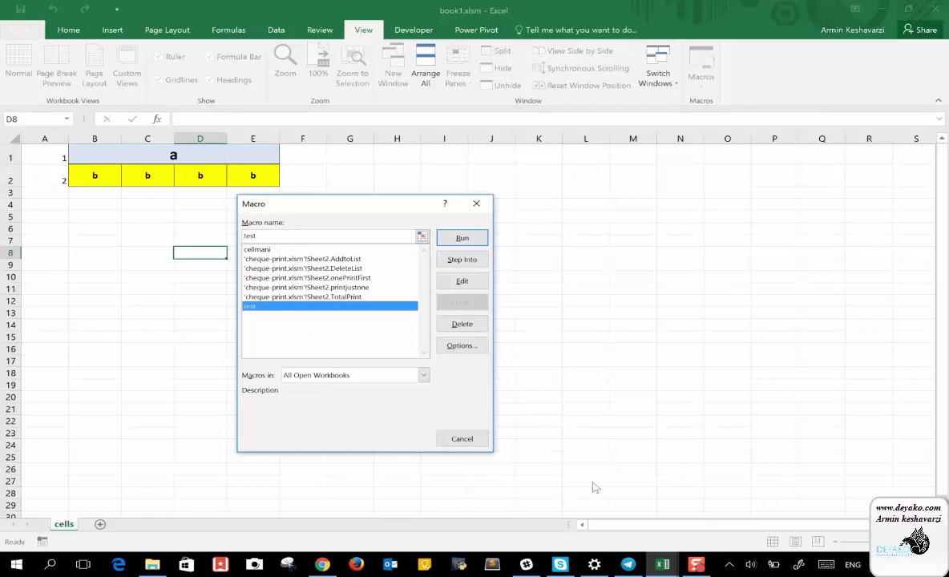
pyautogui.click(455, 433)
pyautogui.moveTo(230, 137)
pyautogui.mouseDown()
pyautogui.moveTo(144, 157)
pyautogui.moveTo(81, 158)
pyautogui.mouseUp()
# Step: Clear and delete the formatted columns B–E and row 2
pyautogui.click(64, 30)
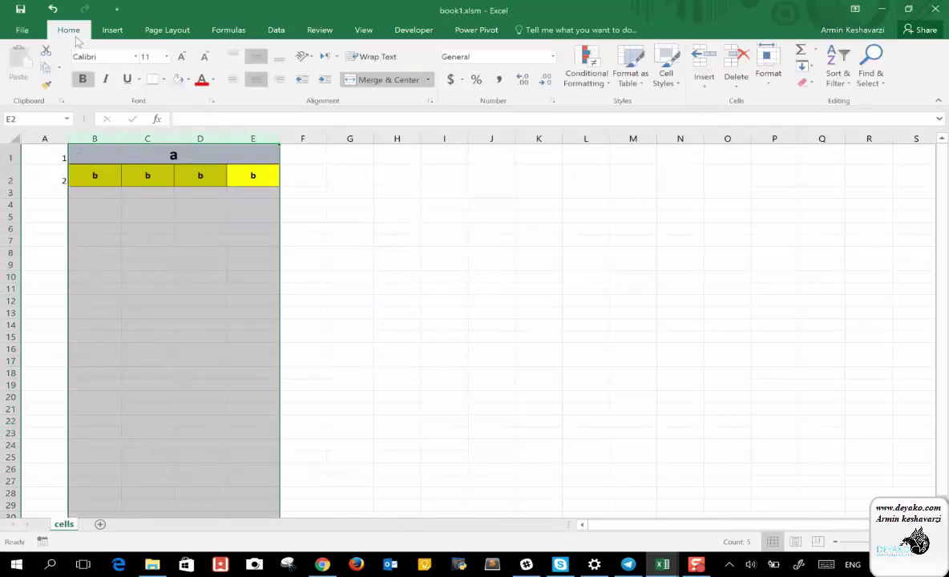
pyautogui.press('Delete')
pyautogui.rightClick(246, 137)
pyautogui.click(304, 251)
pyautogui.click(83, 174)
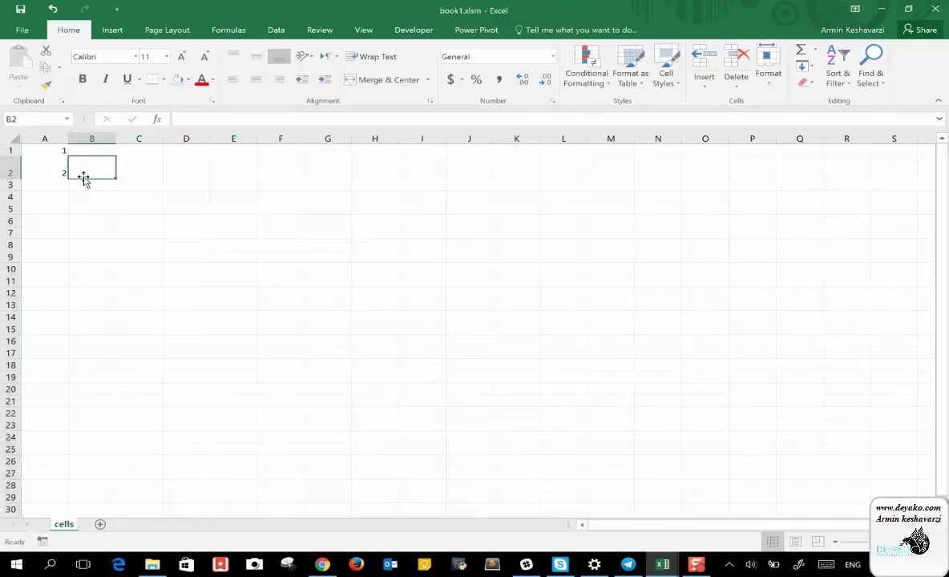
pyautogui.click(9, 170)
pyautogui.rightClick(10, 170)
pyautogui.click(37, 268)
# Step: Re-enter 2 in A2, b in B2 through E2, and a in B1
pyautogui.click(51, 162)
pyautogui.write('2')
pyautogui.press('Tab')
pyautogui.write('b')
pyautogui.press('Tab')
pyautogui.press('Tab')
pyautogui.write('b')
pyautogui.hotkey('shift', 'Tab')
pyautogui.write('b')
pyautogui.press('Tab')
pyautogui.press('Tab')
pyautogui.press('Tab')
pyautogui.hotkey('shift', 'Tab')
pyautogui.write('b')
pyautogui.press('Up')
pyautogui.press('Left')
pyautogui.press('Left')
pyautogui.press('Left')
pyautogui.write('a')
pyautogui.press('Tab')
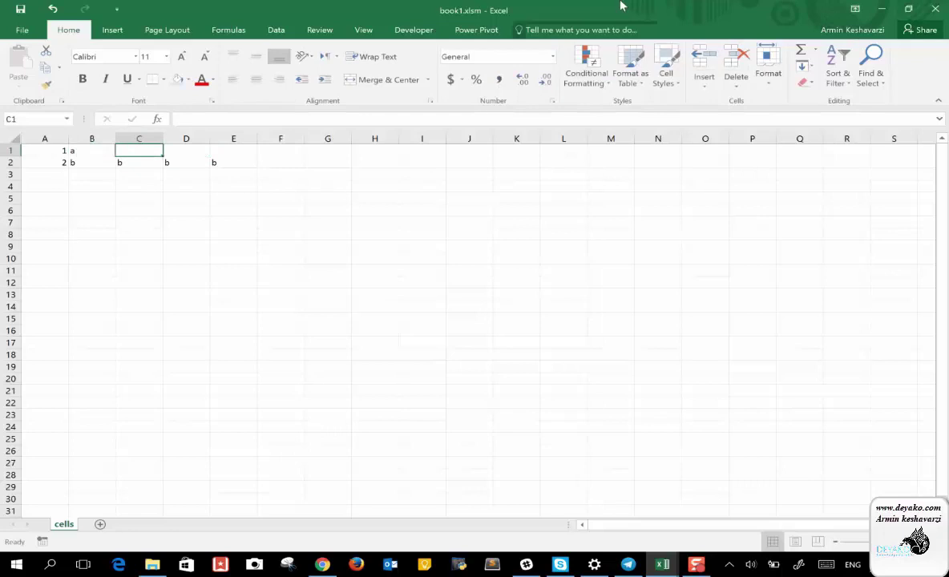
# Step: Run the test macro from View Macros to reapply the formatting
pyautogui.click(361, 29)
pyautogui.click(701, 83)
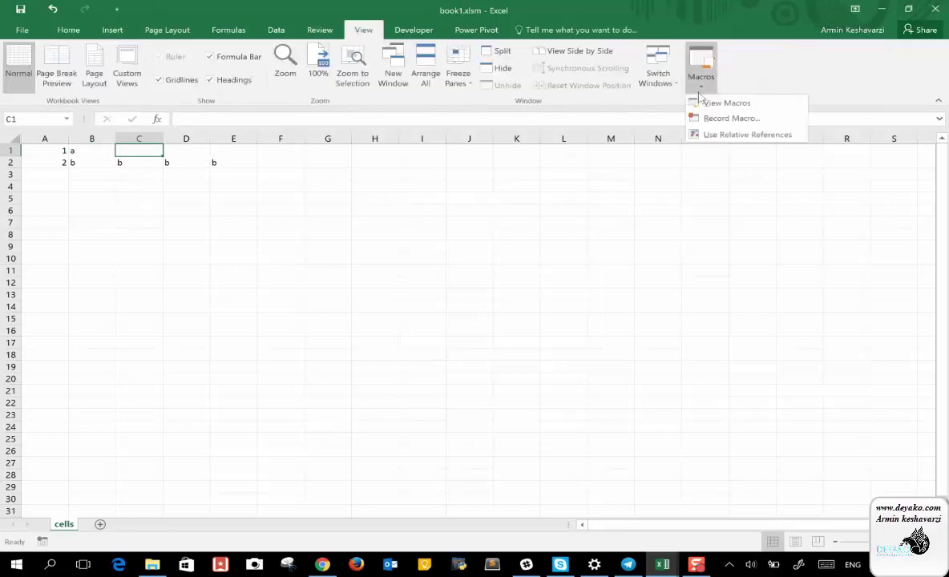
pyautogui.click(702, 104)
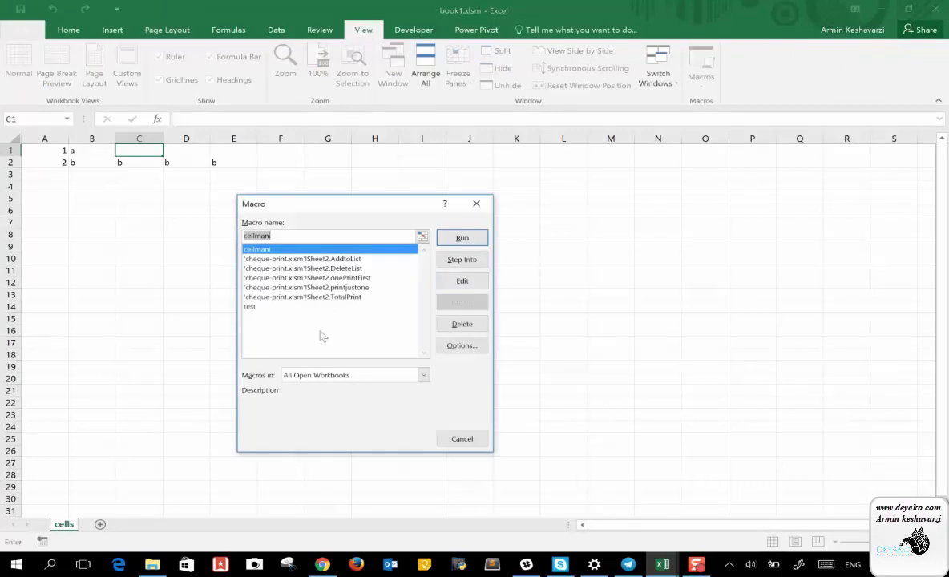
pyautogui.click(267, 307)
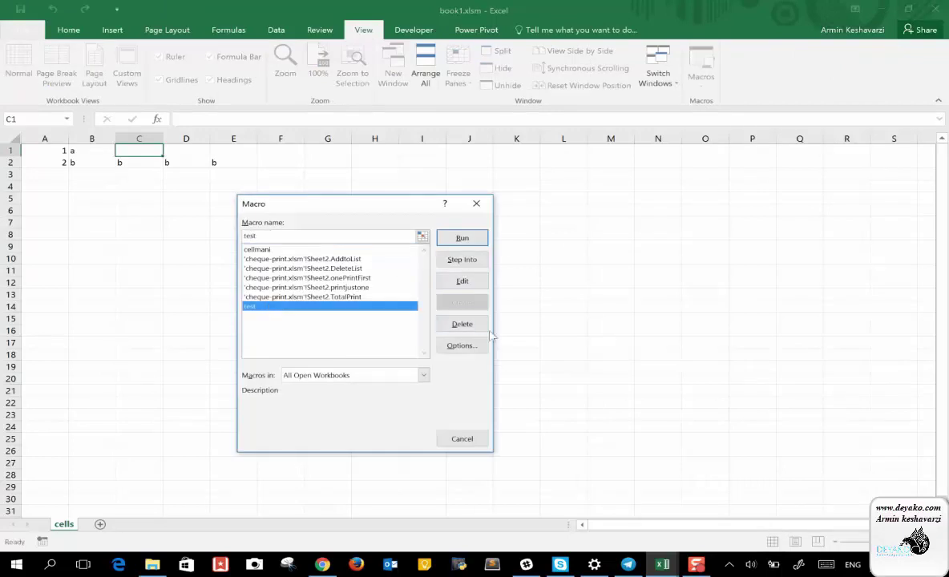
pyautogui.click(462, 239)
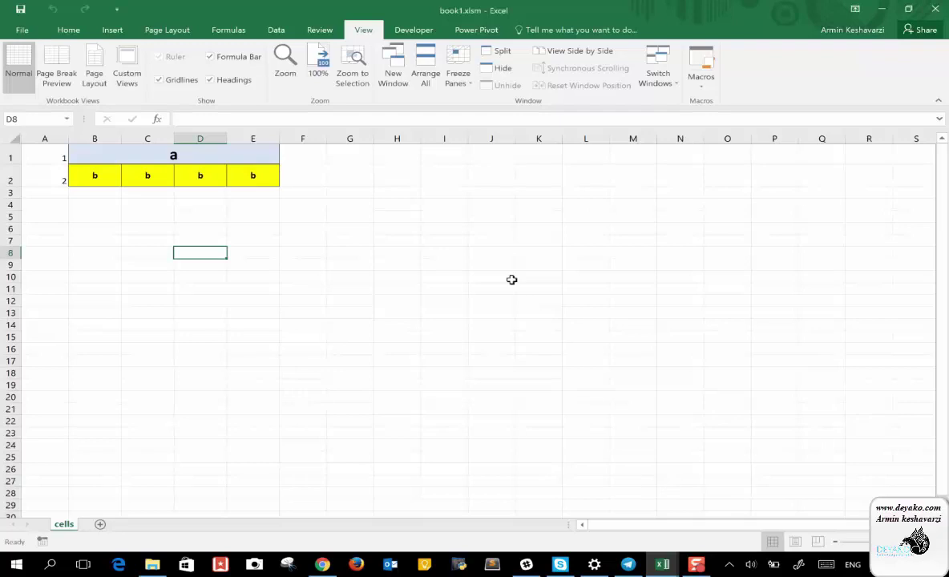
# Step: Reopen the macro list and open the test macro for editing
pyautogui.click(704, 79)
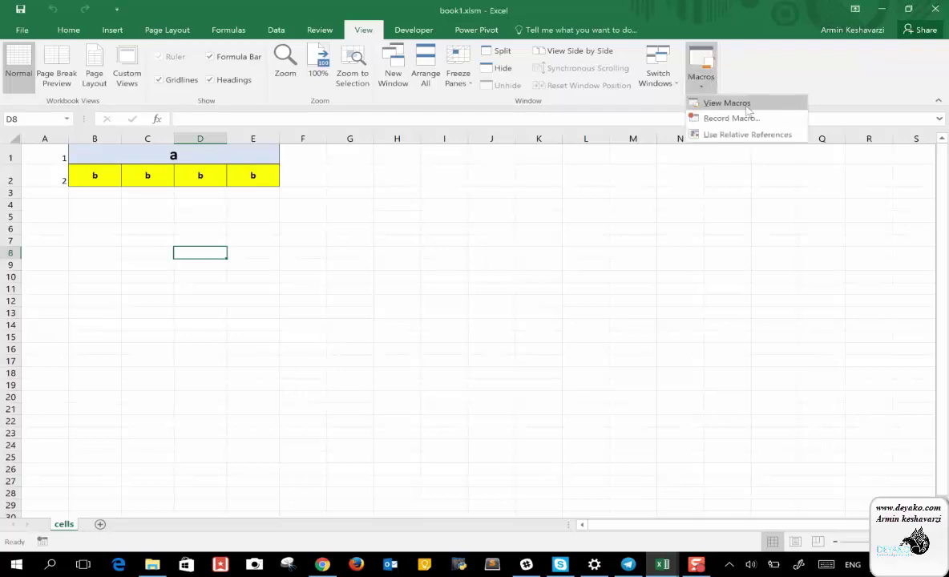
pyautogui.click(729, 103)
pyautogui.click(269, 308)
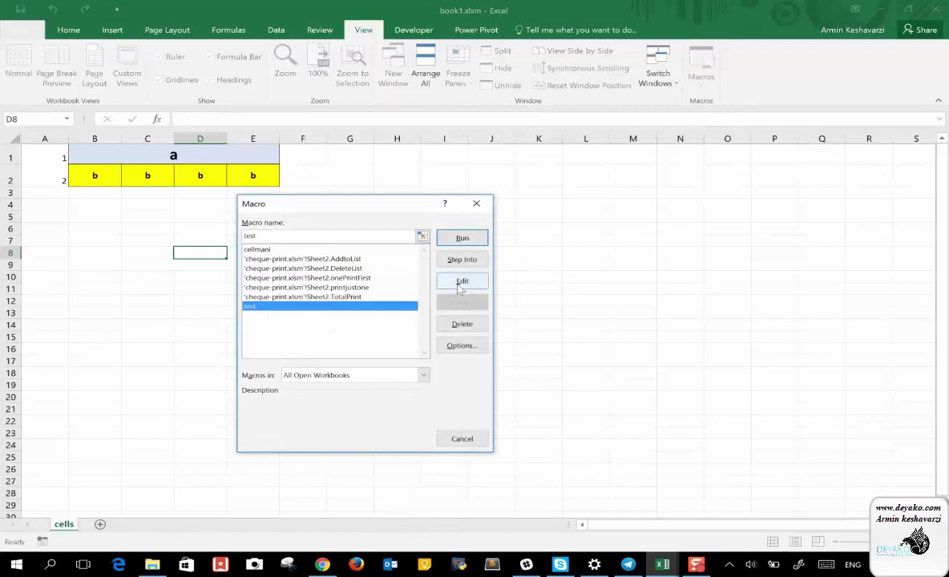
pyautogui.click(462, 282)
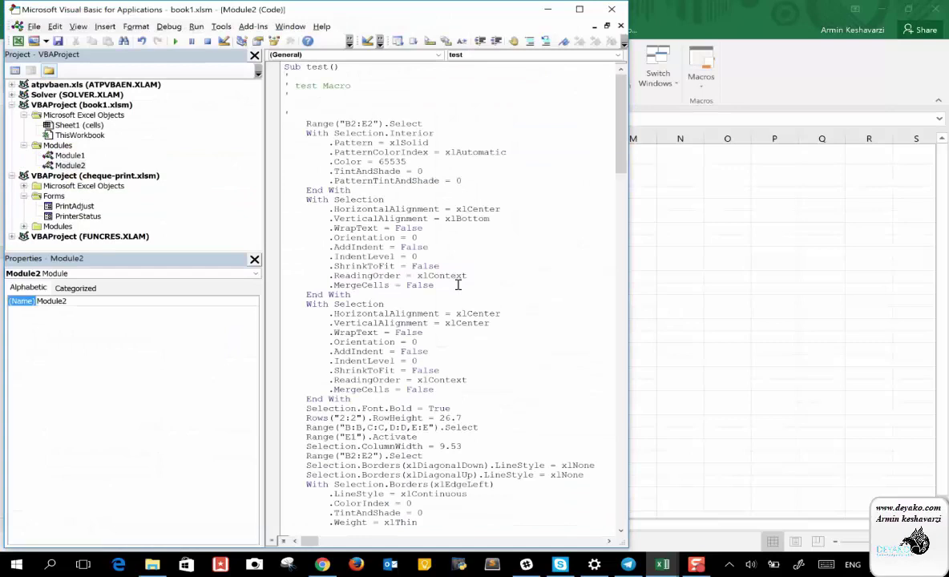
# Step: Maximize the VBA editor and select the With keyword starting the fill block
pyautogui.click(579, 9)
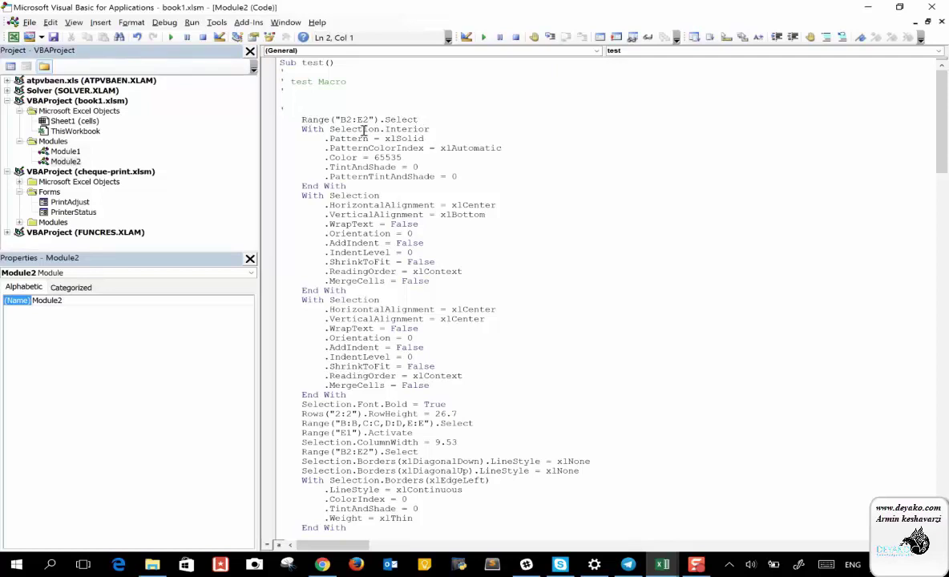
pyautogui.moveTo(301, 128); pyautogui.dragTo(324, 124)
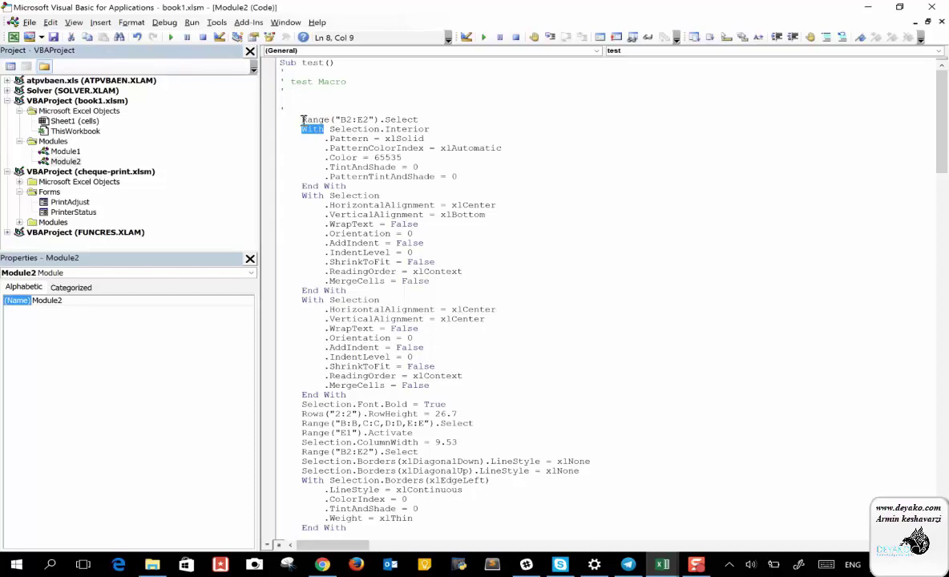
# Step: Highlight the .Pattern = xlSolid setting in the fill block
pyautogui.doubleClick(352, 139)
pyautogui.moveTo(367, 140)
pyautogui.mouseDown()
pyautogui.moveTo(428, 137)
pyautogui.moveTo(359, 149)
pyautogui.mouseUp()
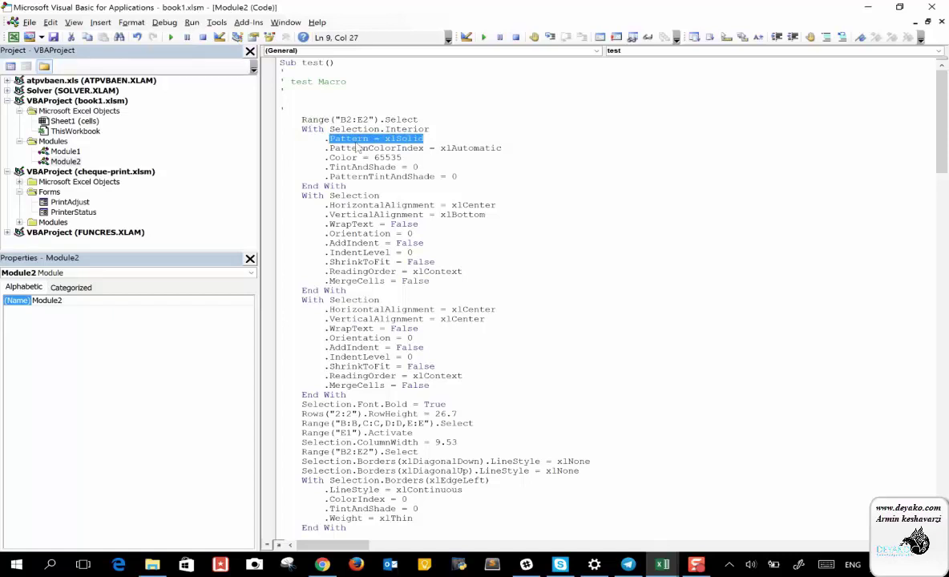
pyautogui.click(325, 139)
pyautogui.moveTo(325, 139); pyautogui.dragTo(328, 140)
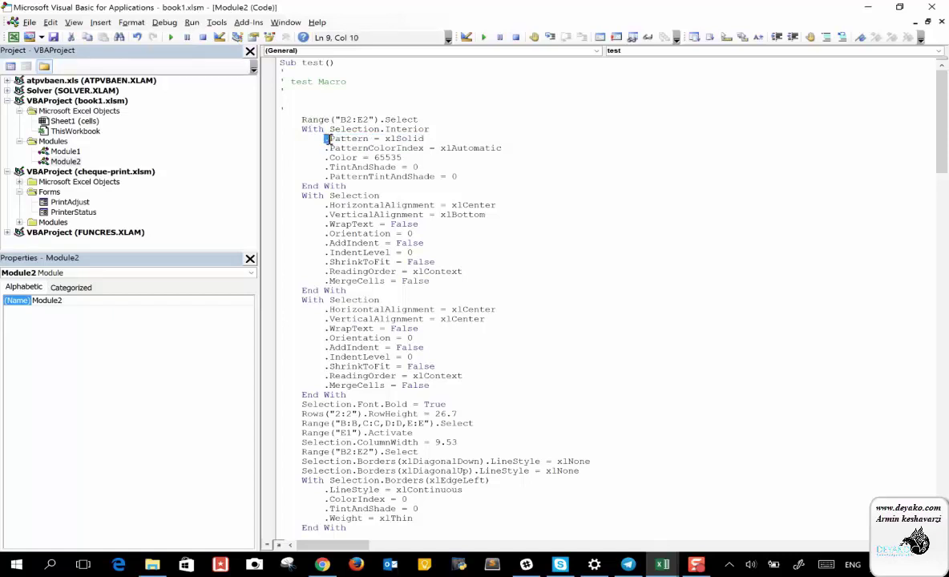
# Step: Insert the line Range("B2:E2").Select.Pattern = xlSolid below the first Range select line
pyautogui.click(417, 122)
pyautogui.press('Return')
pyautogui.write('Range')
pyautogui.click(332, 120)
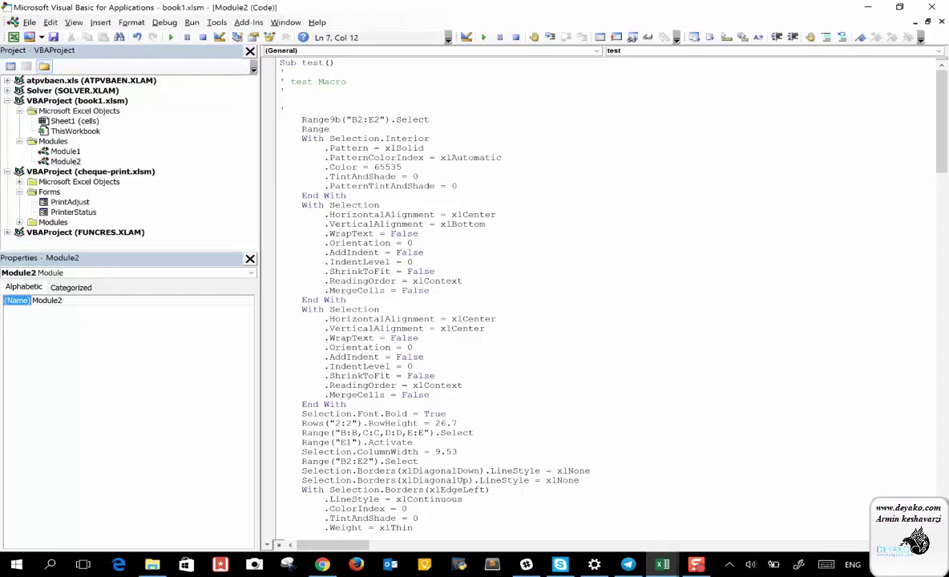
pyautogui.press('BackSpace')
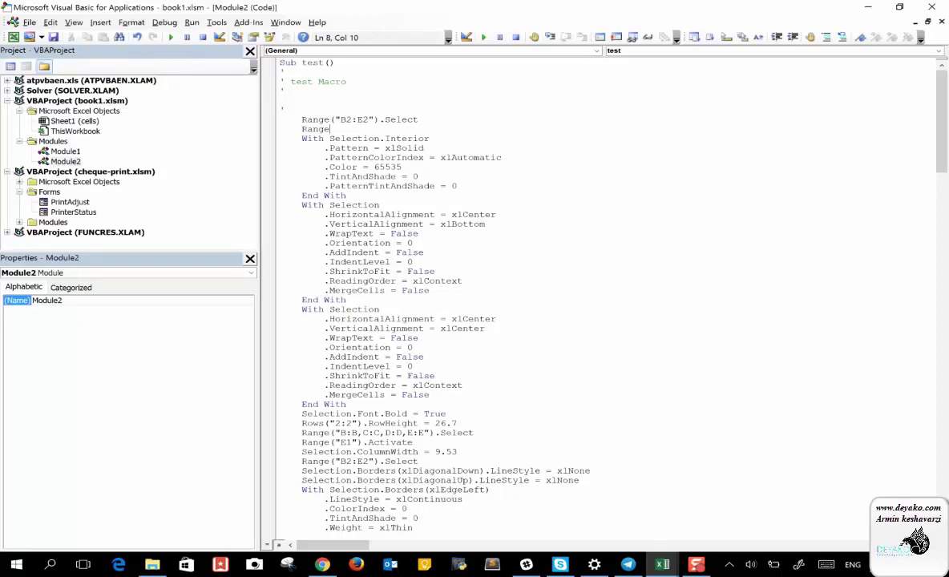
pyautogui.write('("B2:')
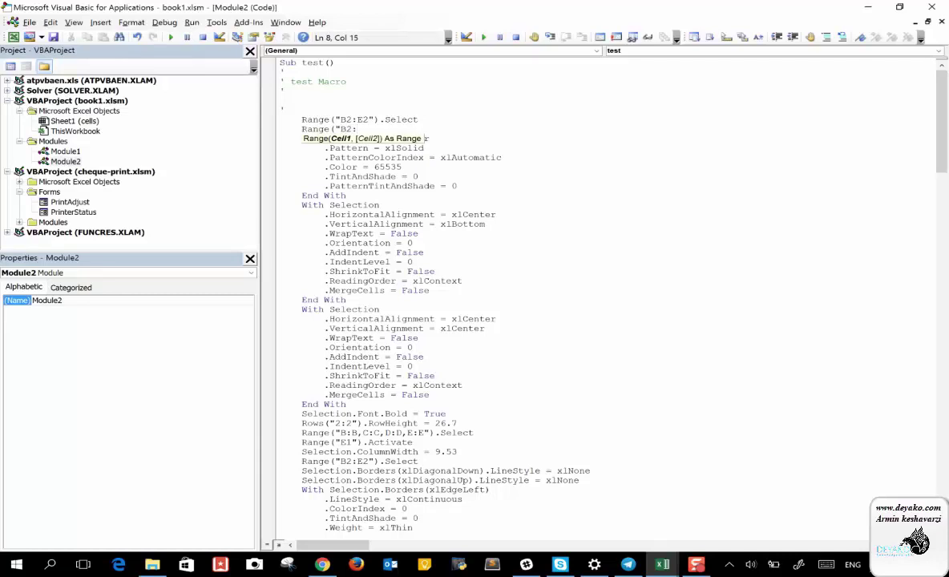
pyautogui.write('E2")')
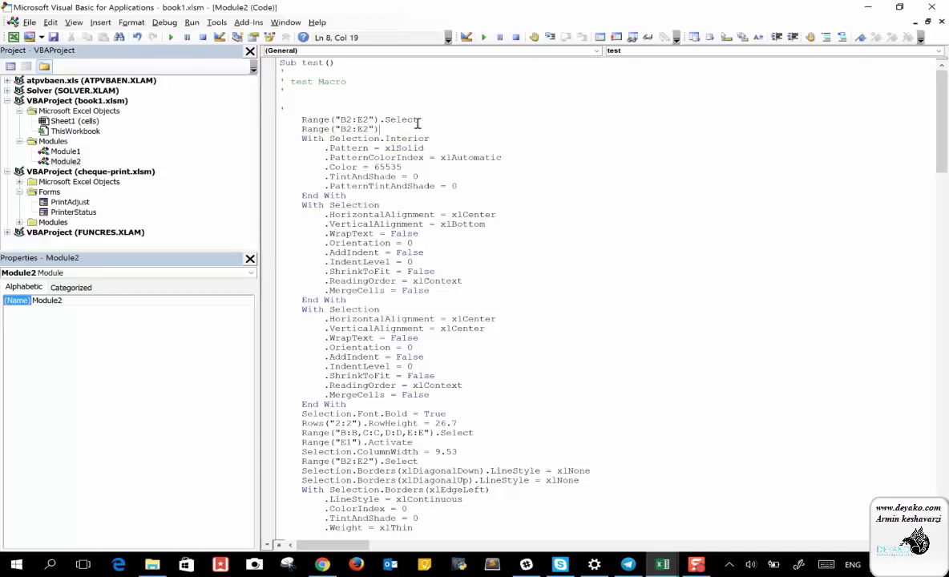
pyautogui.write('.select')
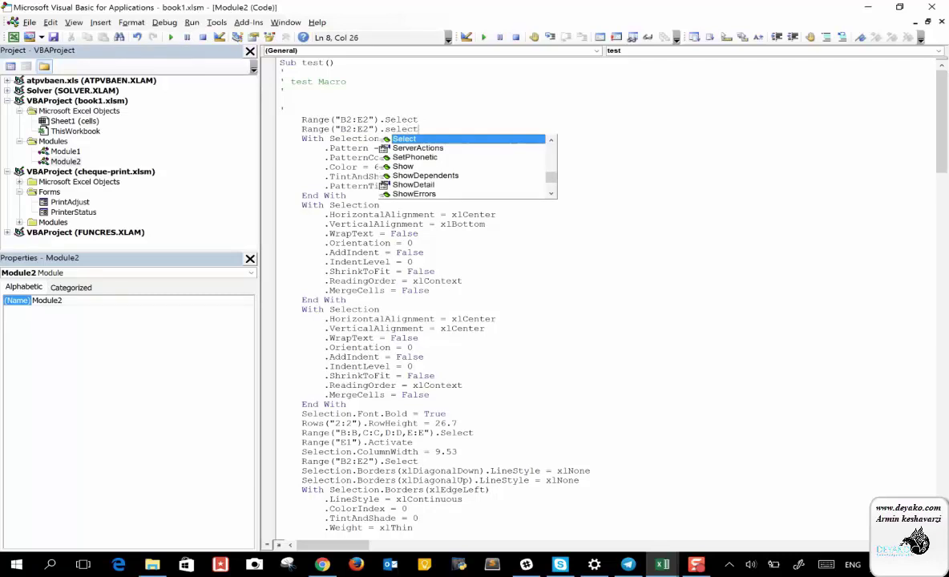
pyautogui.write('.')
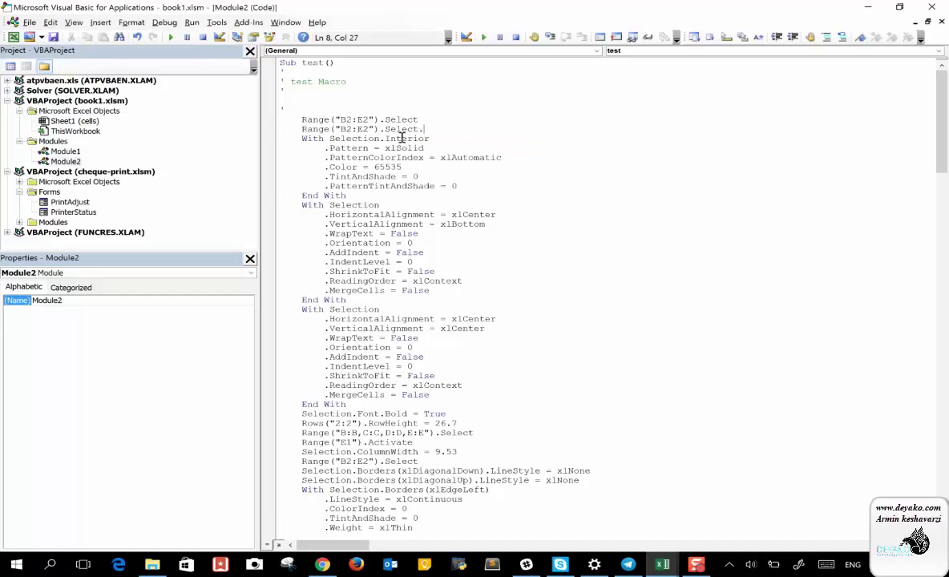
pyautogui.write('patter')
pyautogui.write('(')
pyautogui.write('xl')
pyautogui.write('oli')
pyautogui.write('d')
pyautogui.press('Return')
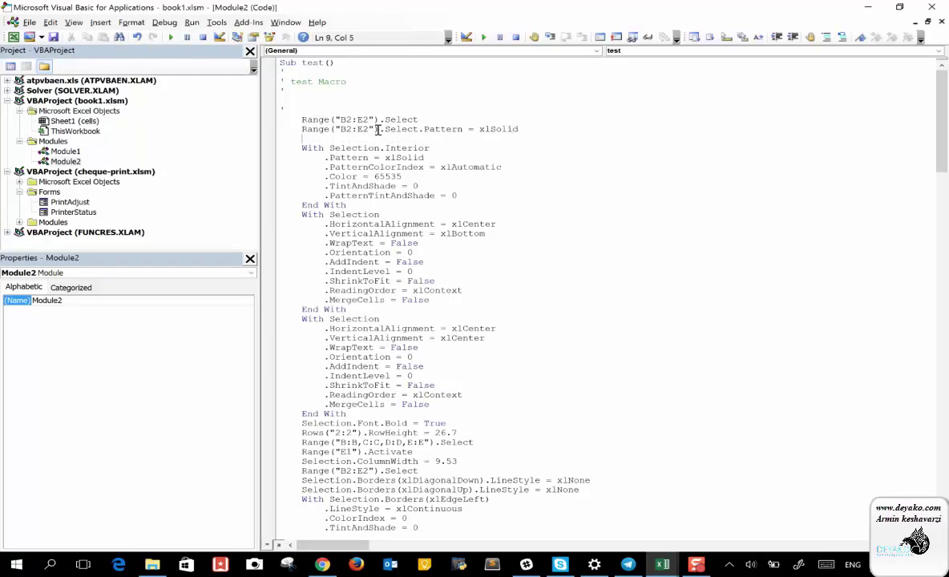
# Step: Change the new line to Range("B2:E2").Select.Interior.Pattern = xlSolid
pyautogui.moveTo(302, 120); pyautogui.dragTo(420, 119)
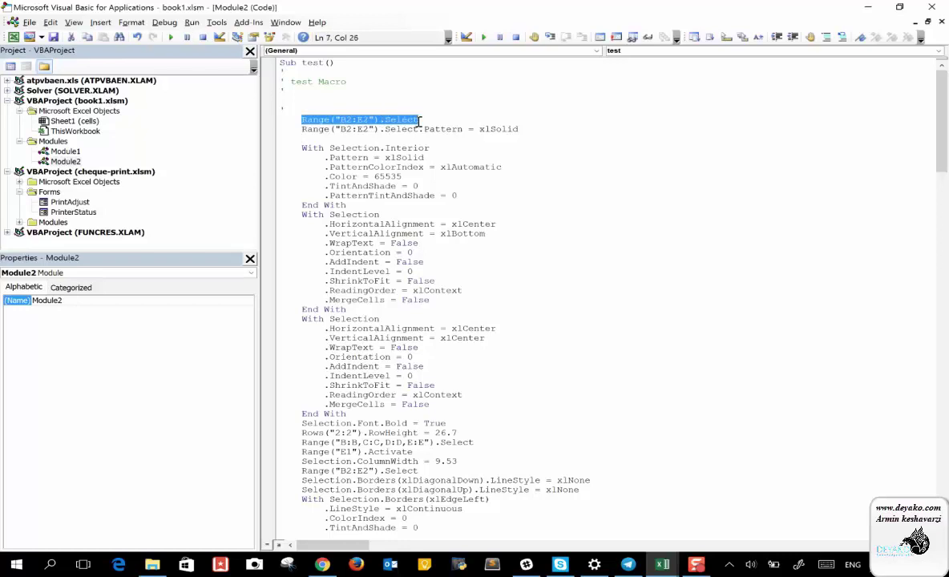
pyautogui.doubleClick(346, 148)
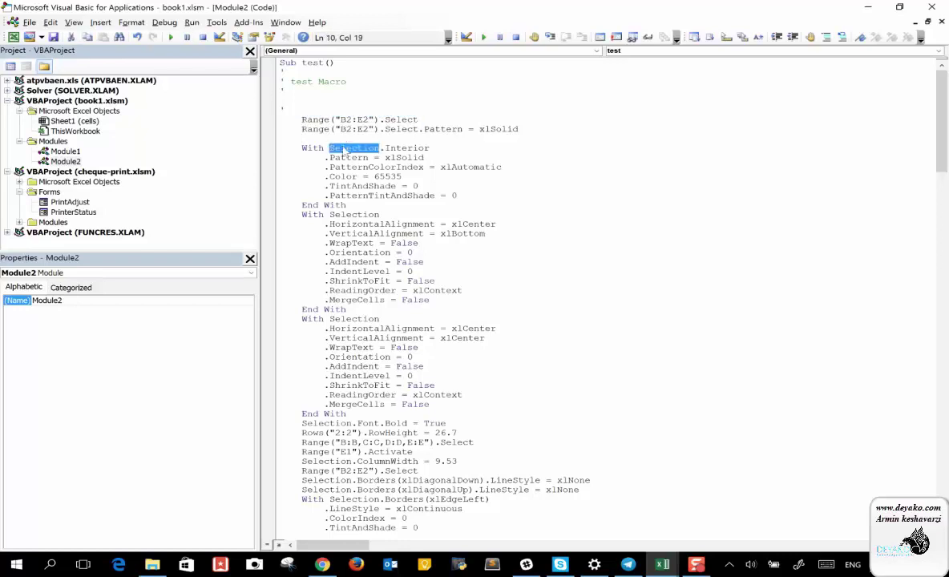
pyautogui.doubleClick(410, 149)
pyautogui.click(420, 129)
pyautogui.write('.inter')
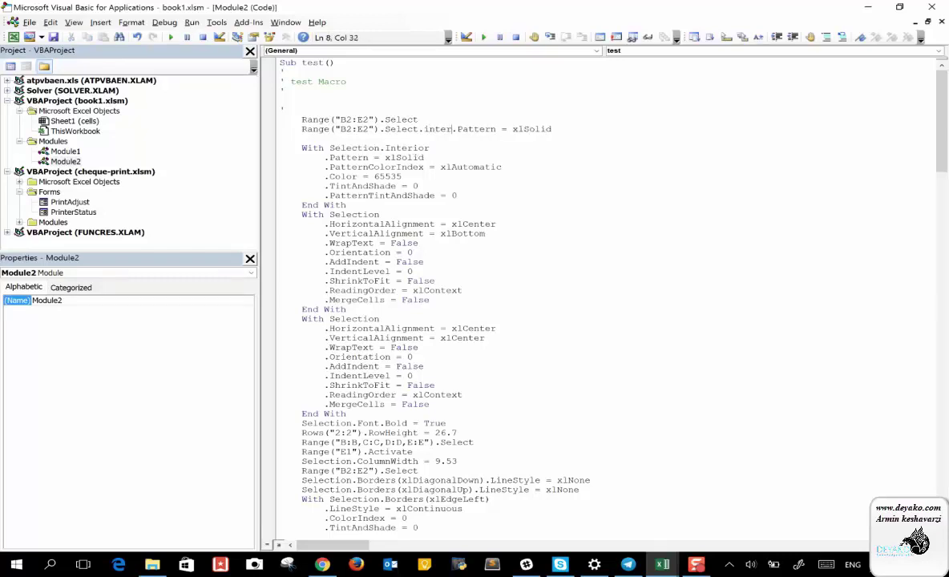
pyautogui.write('ior')
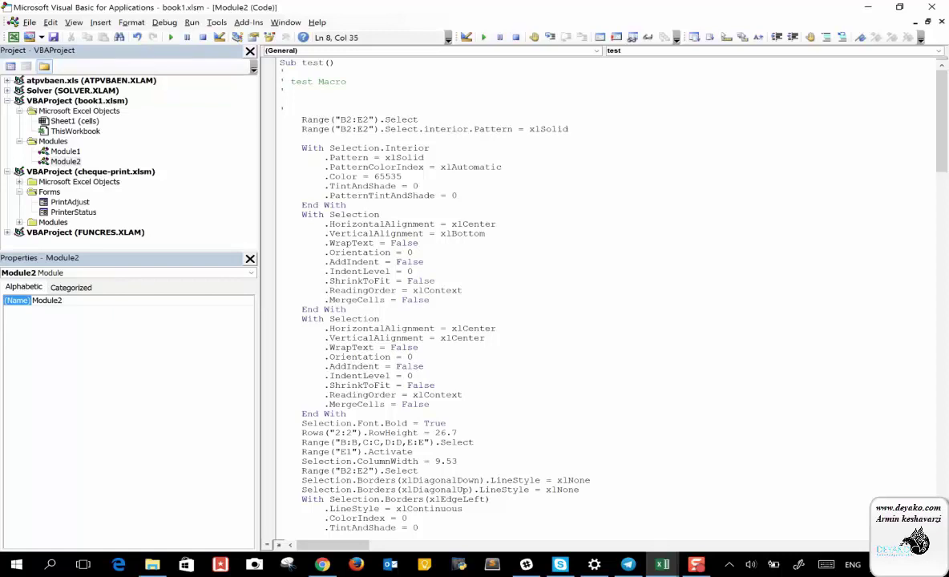
pyautogui.click(452, 167)
# Step: Highlight the fill properties: Pattern xlSolid, PatternColorIndex xlAutomatic, Color 65535
pyautogui.doubleClick(349, 157)
pyautogui.doubleClick(410, 157)
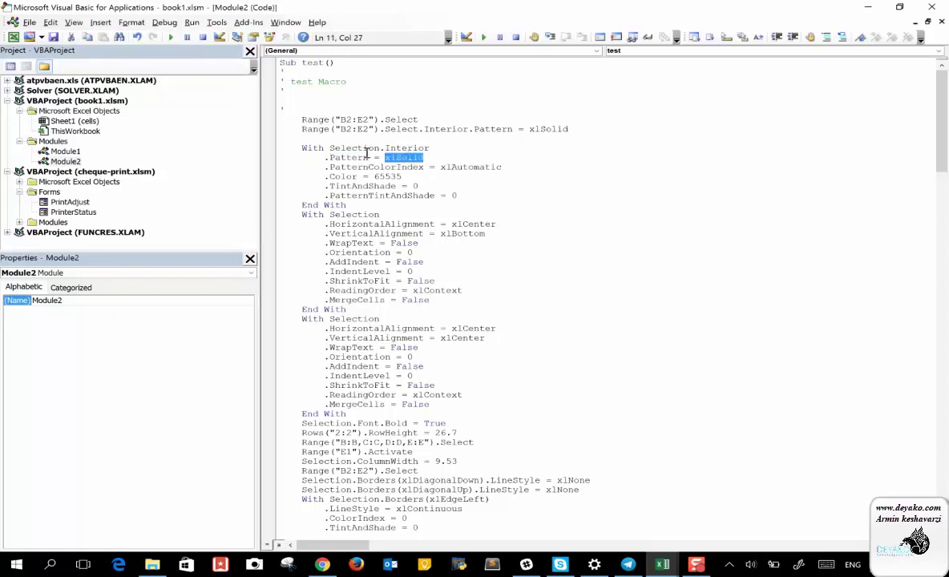
pyautogui.doubleClick(335, 166)
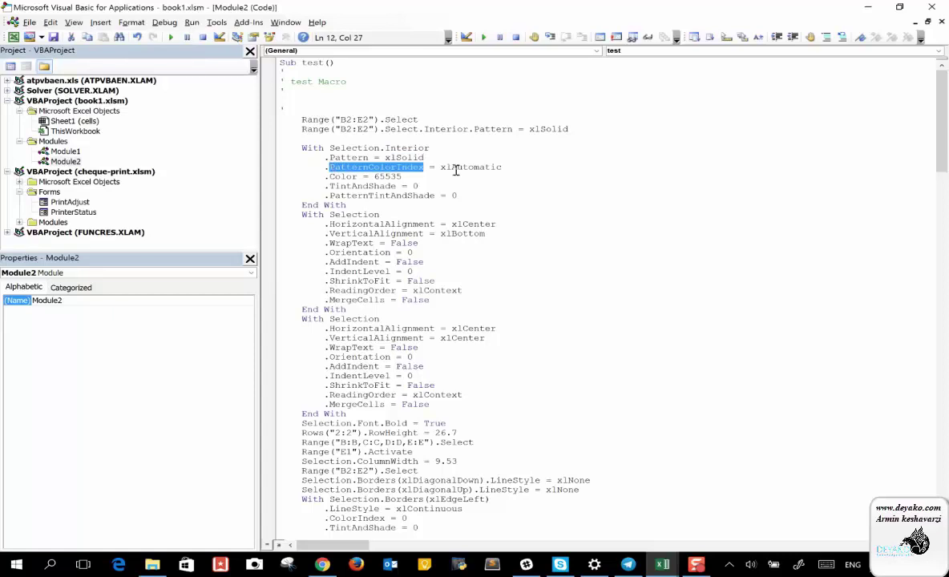
pyautogui.doubleClick(480, 167)
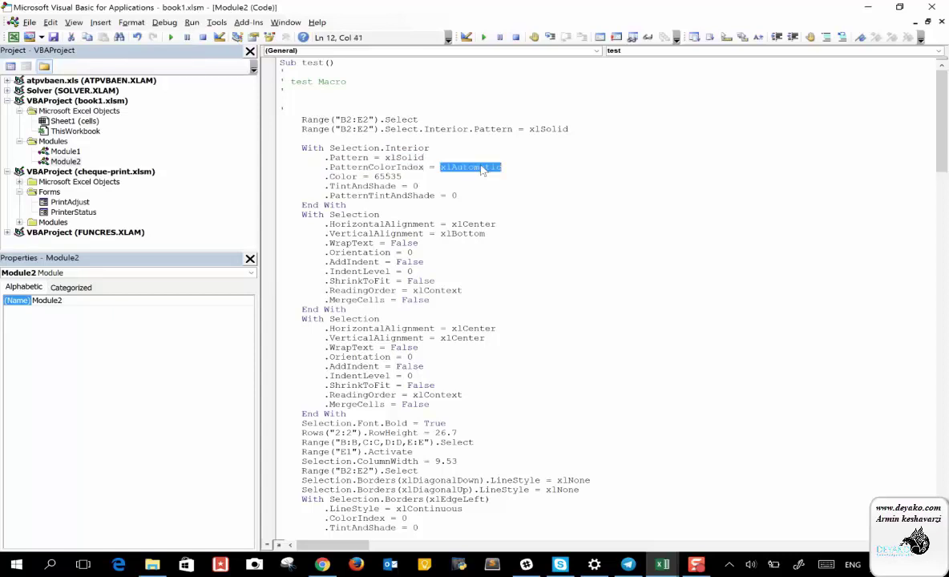
pyautogui.doubleClick(341, 177)
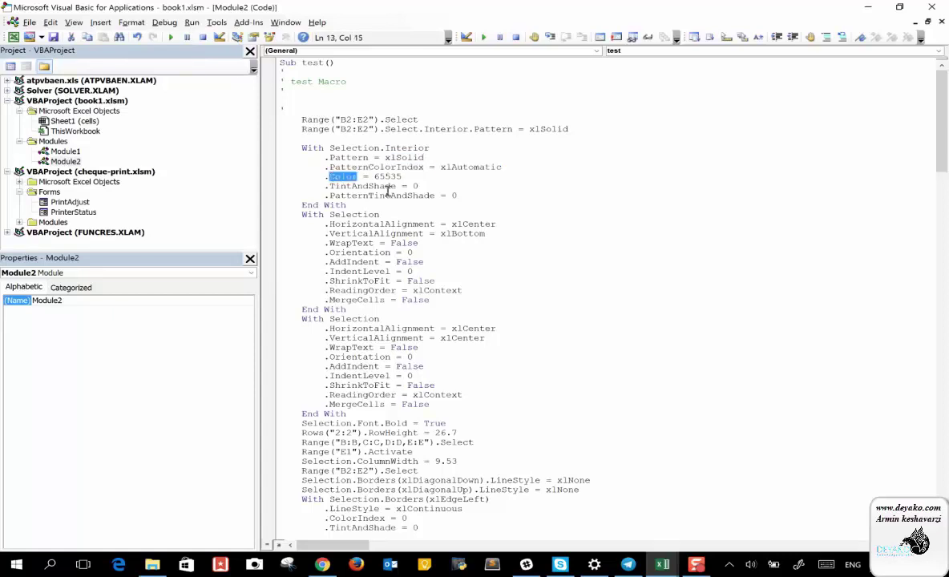
pyautogui.doubleClick(388, 176)
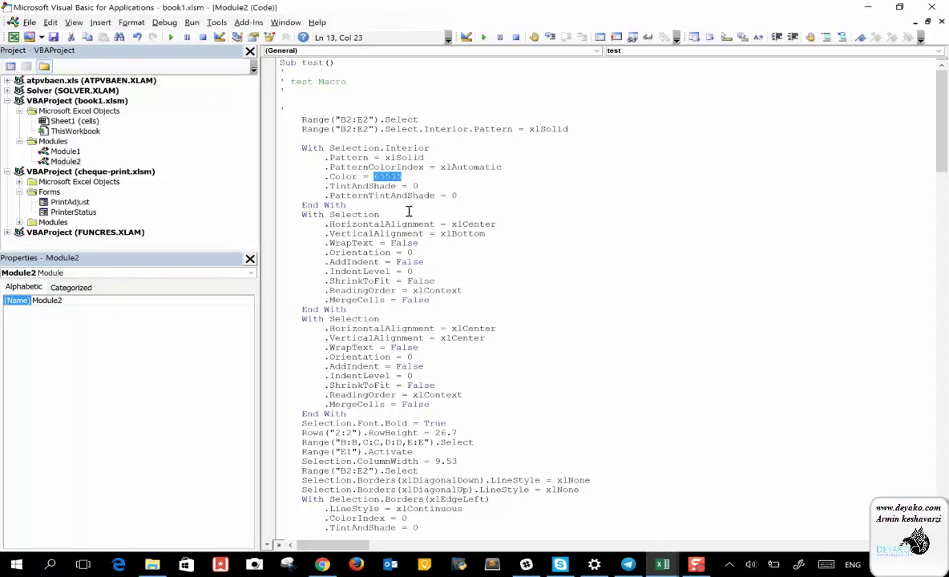
# Step: Insert a blank line after the fill block's End With
pyautogui.click(371, 204)
pyautogui.press('Return')
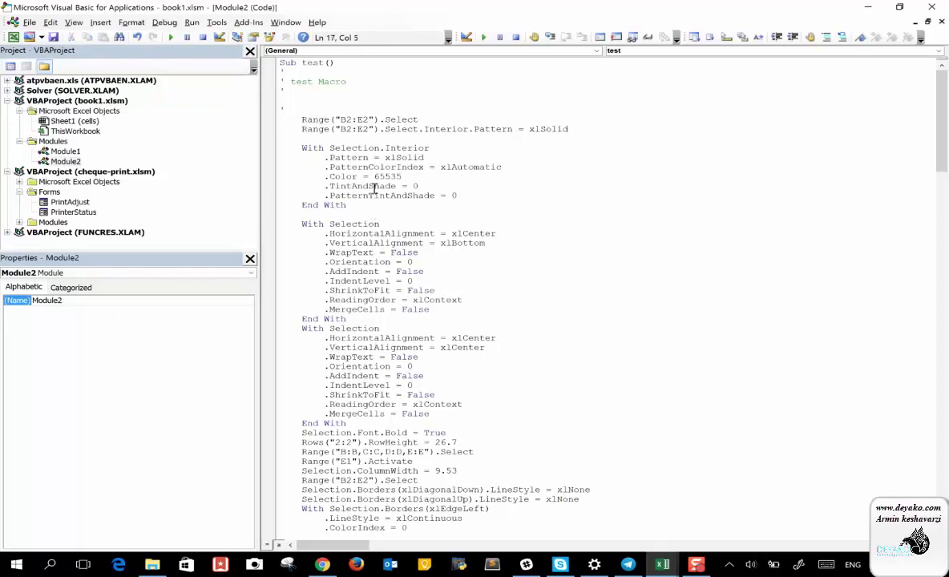
pyautogui.moveTo(400, 177); pyautogui.dragTo(324, 175)
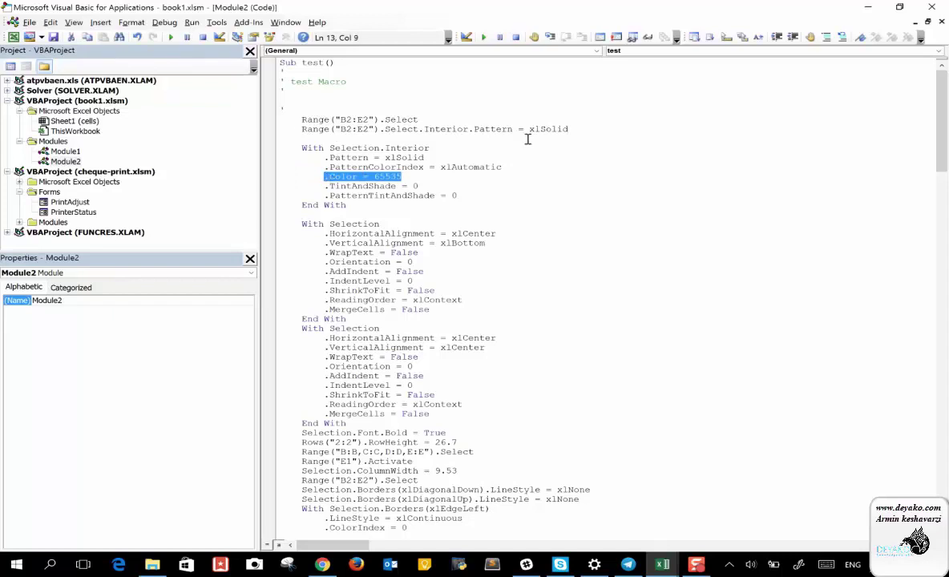
pyautogui.click(320, 109)
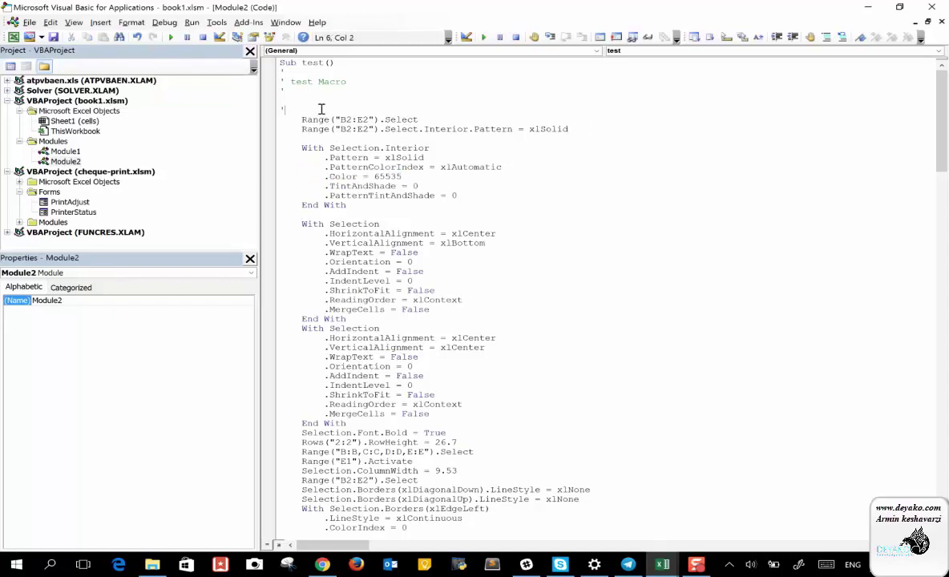
# Step: Add two blank lines above the first Range("B2:E2").Select statement
pyautogui.press('Return')
pyautogui.press('Return')
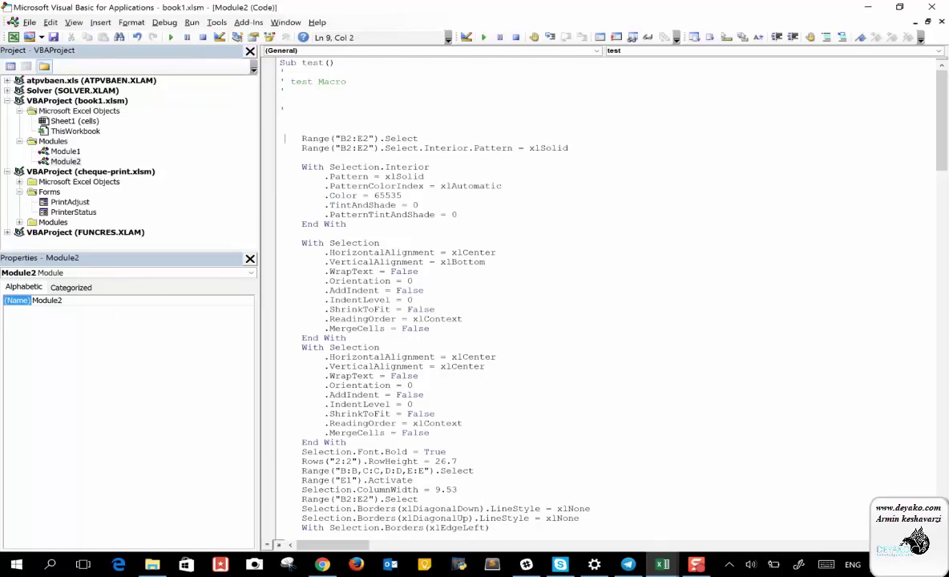
pyautogui.press('Return')
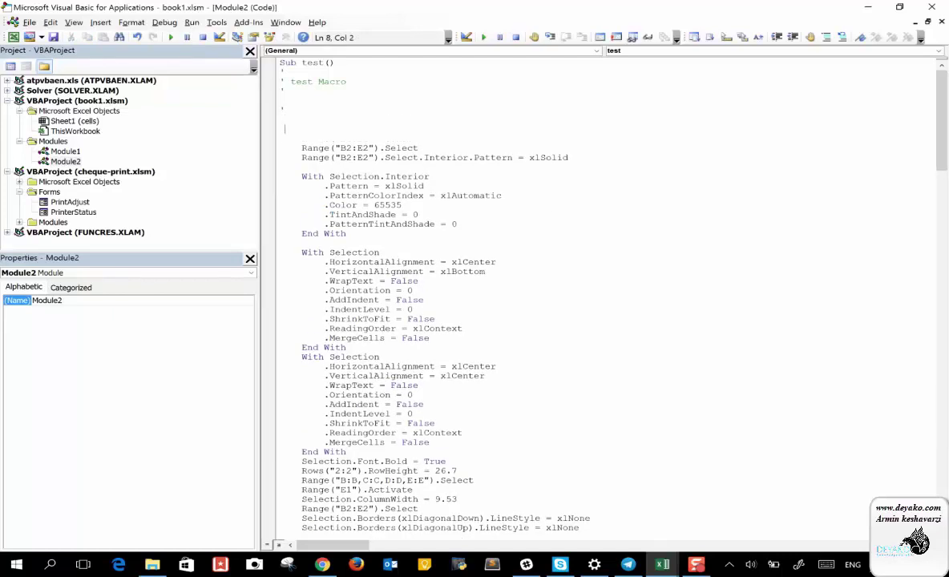
pyautogui.scroll(-1, 474, 351)
pyautogui.scroll(1, 474, 351)
pyautogui.scroll(-2, 377, 383)
pyautogui.scroll(-3, 369, 383)
pyautogui.scroll(-2, 429, 383)
pyautogui.scroll(-3, 428, 383)
pyautogui.scroll(-6, 429, 383)
pyautogui.scroll(-7, 429, 383)
pyautogui.scroll(-8, 428, 383)
pyautogui.scroll(-2, 428, 383)
pyautogui.scroll(-2, 428, 383)
pyautogui.scroll(-3, 429, 383)
pyautogui.scroll(-5, 429, 383)
pyautogui.scroll(-12, 429, 383)
pyautogui.scroll(-6, 428, 383)
pyautogui.scroll(20, 429, 383)
pyautogui.scroll(20, 429, 383)
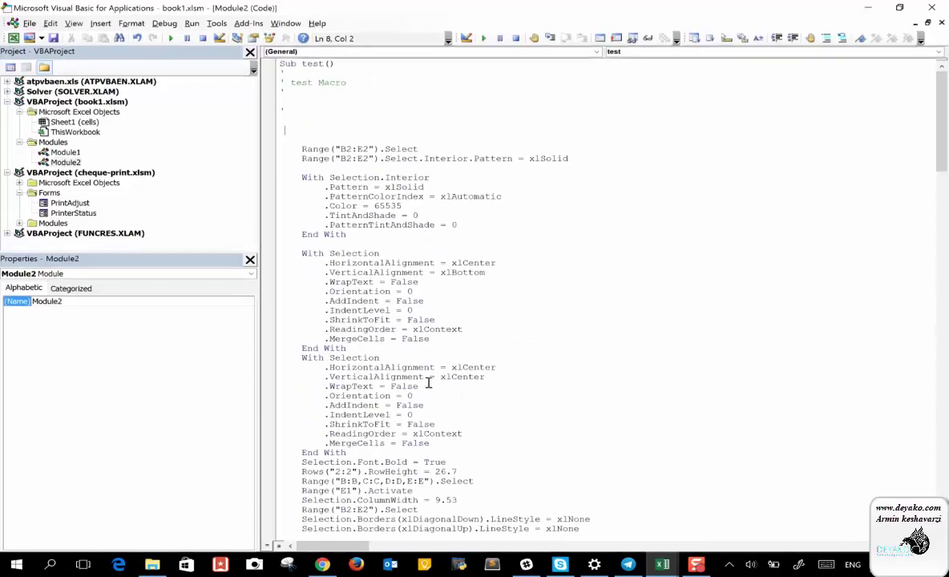
# Step: Type the comment 'sheets(1).cells(1,1) and return to book1 in Excel
pyautogui.write("'")
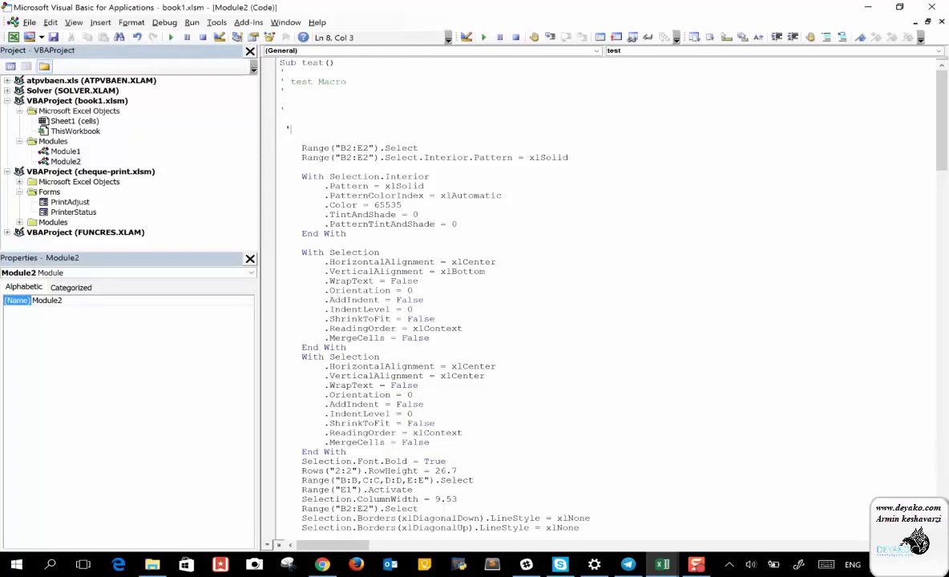
pyautogui.write('sheet')
pyautogui.write('s(')
pyautogui.write('1).cells(1,1')
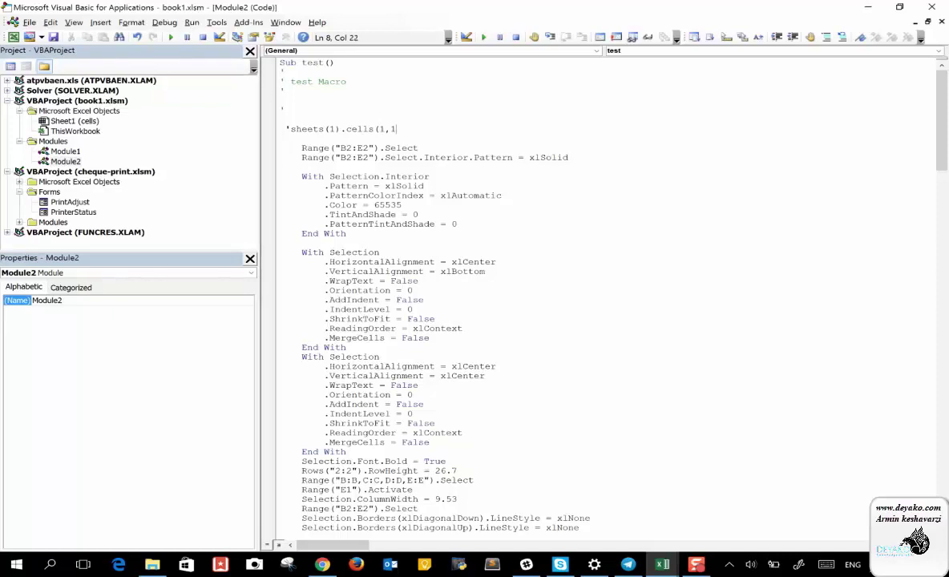
pyautogui.click(664, 565)
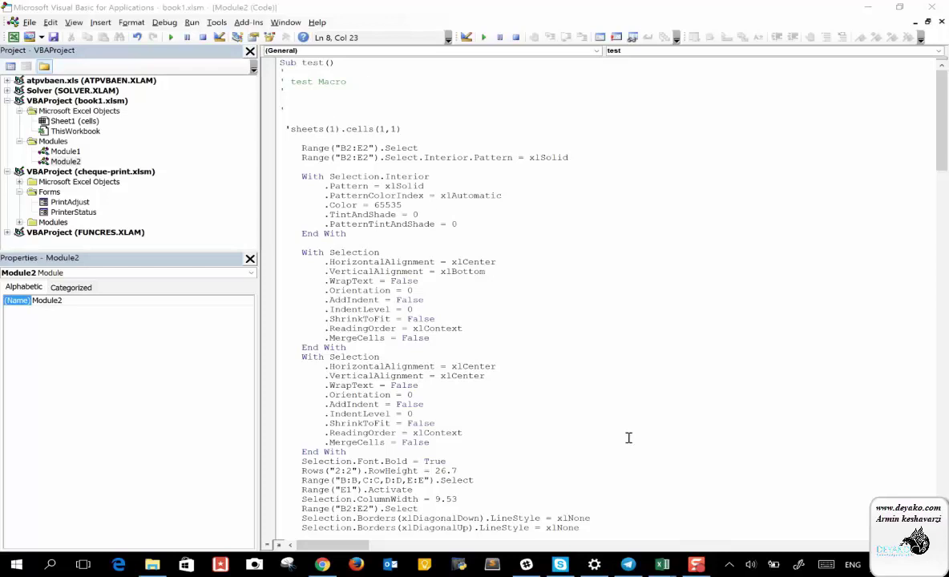
pyautogui.moveTo(662, 564)
pyautogui.click(508, 485)
# Step: Confirm cell A1 on the cells sheet holds 1, then return to the macro code
pyautogui.click(39, 155)
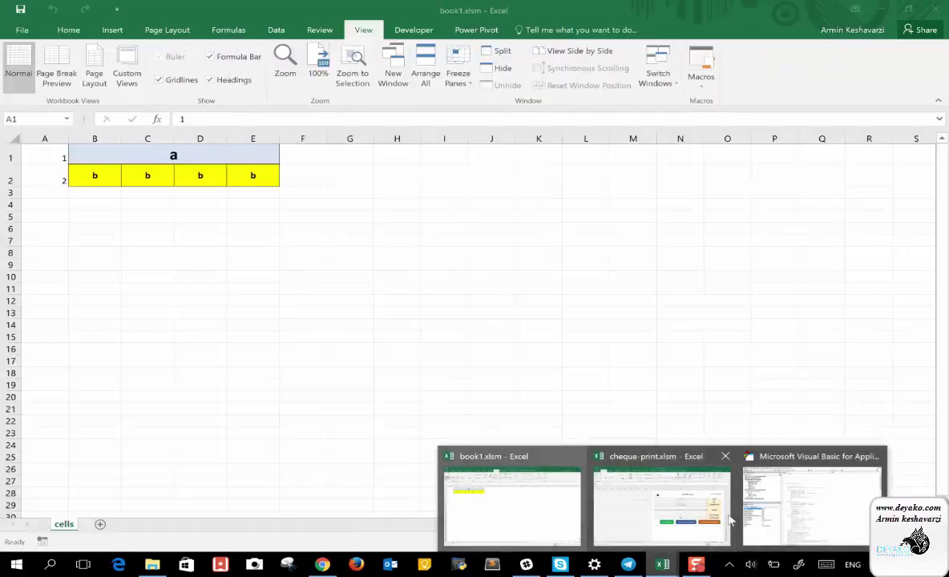
pyautogui.click(809, 513)
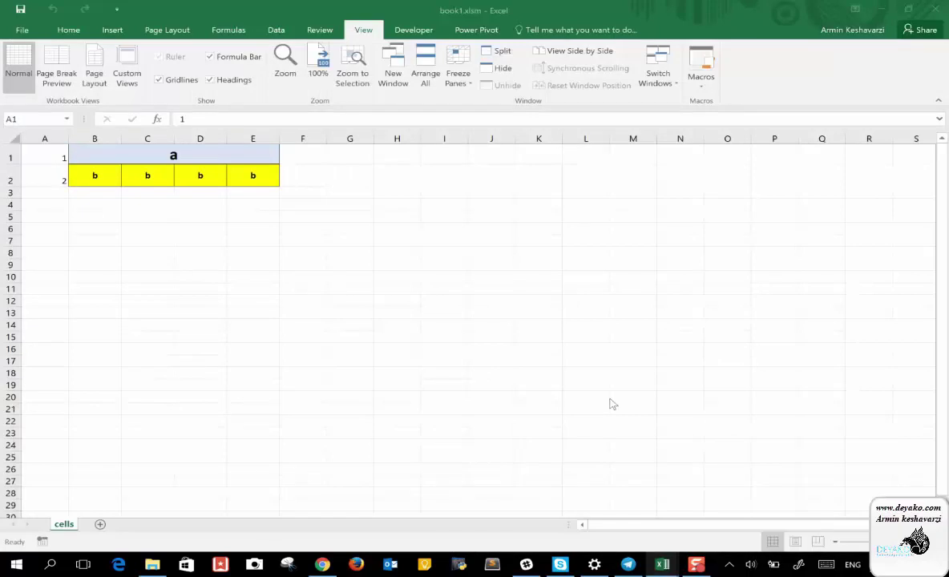
pyautogui.moveTo(662, 564)
pyautogui.click(790, 509)
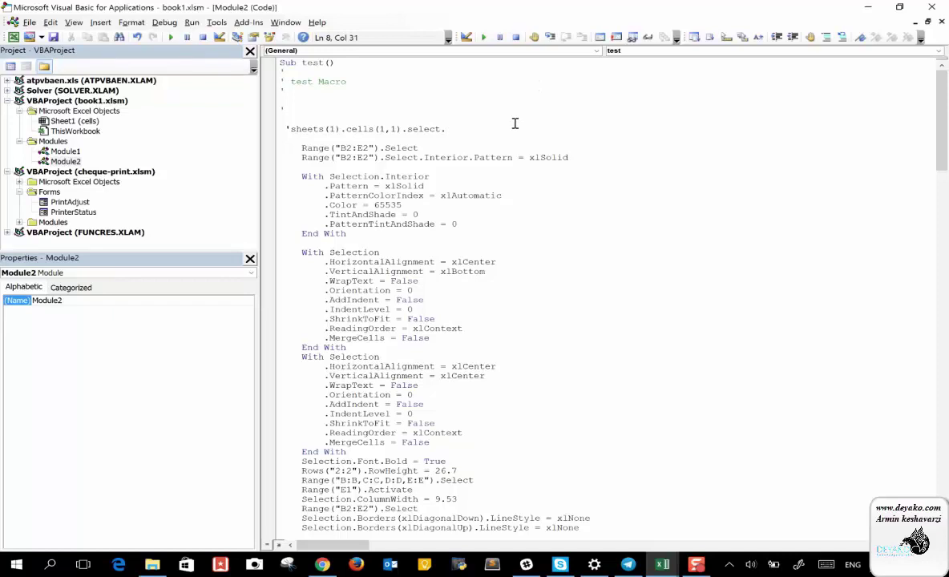
# Step: Complete the commented interior pattern statement in the test macro and select it
pyautogui.write('int')
pyautogui.write('xlsolid')
pyautogui.press('Return')
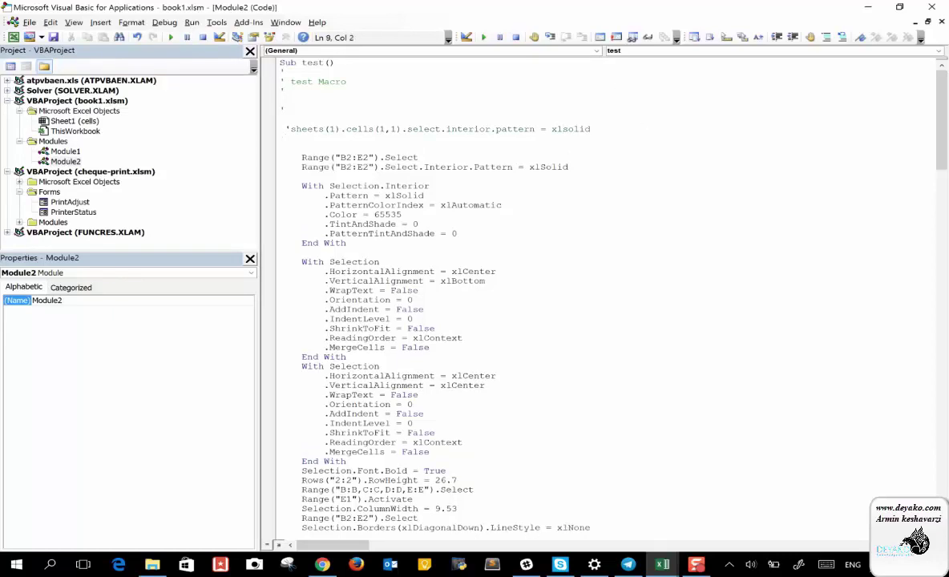
pyautogui.moveTo(592, 129); pyautogui.dragTo(293, 131)
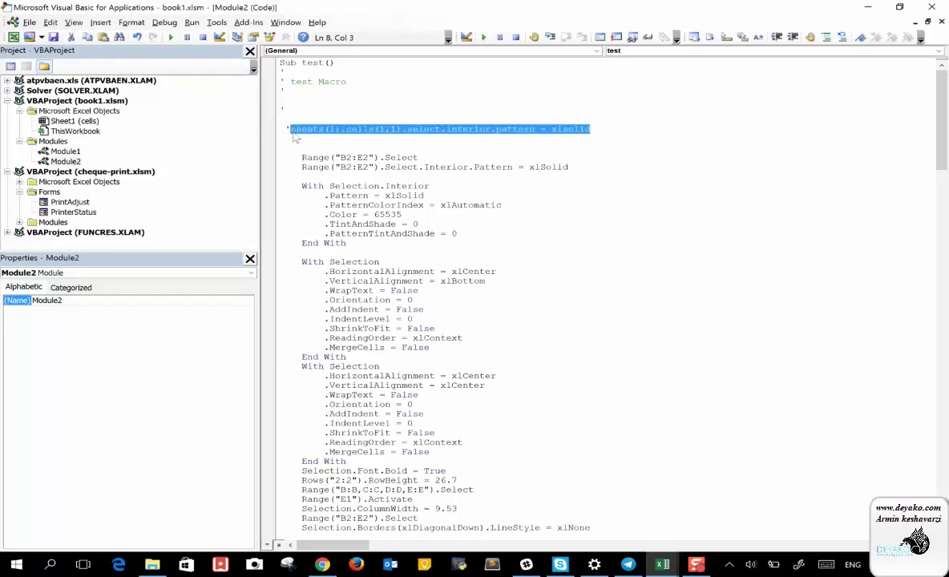
# Step: Add Sheets(1).Cells(1,1).Select.Interior.Pattern = xlSolid above End Sub in Module1's cellmani
pyautogui.doubleClick(66, 151)
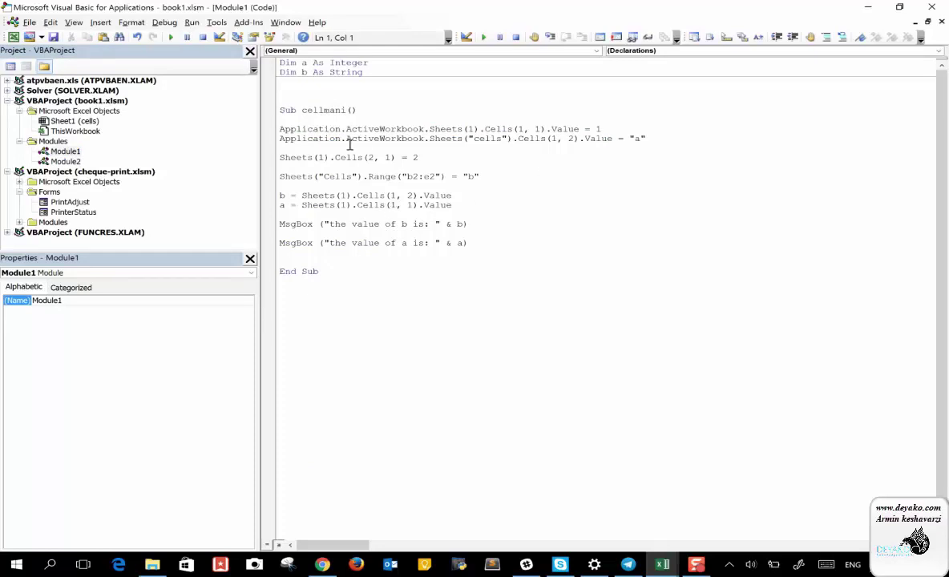
pyautogui.click(321, 258)
pyautogui.write('sheets(1).cells(1,1).select.interior.pattern = xlsolid')
pyautogui.press('Return')
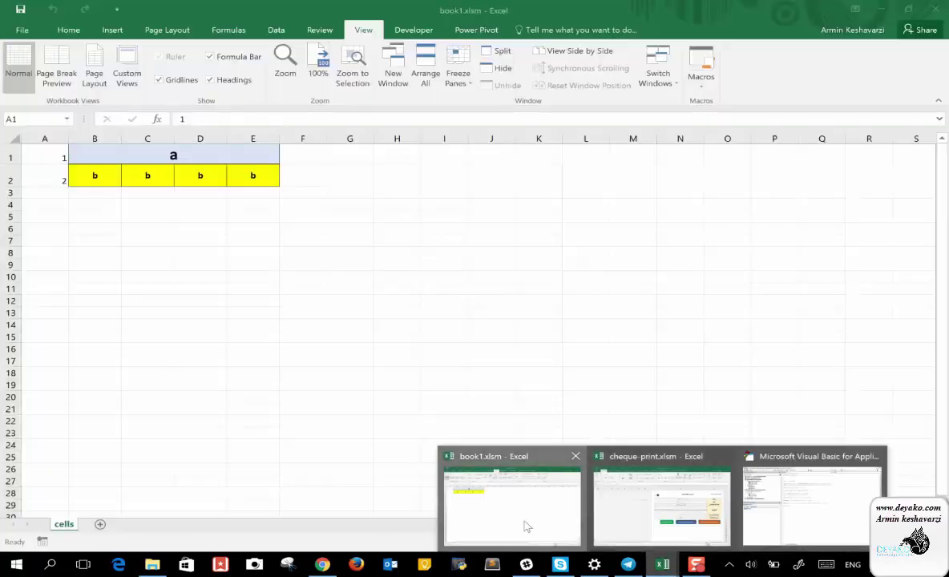
# Step: Delete columns A to E in the book1 workbook
pyautogui.click(526, 527)
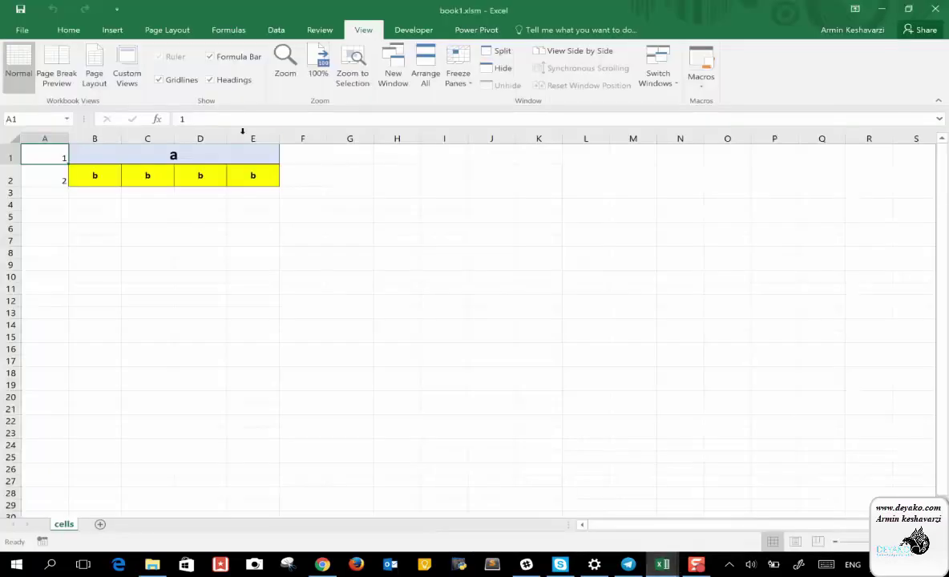
pyautogui.moveTo(251, 139); pyautogui.dragTo(44, 136)
pyautogui.rightClick(43, 137)
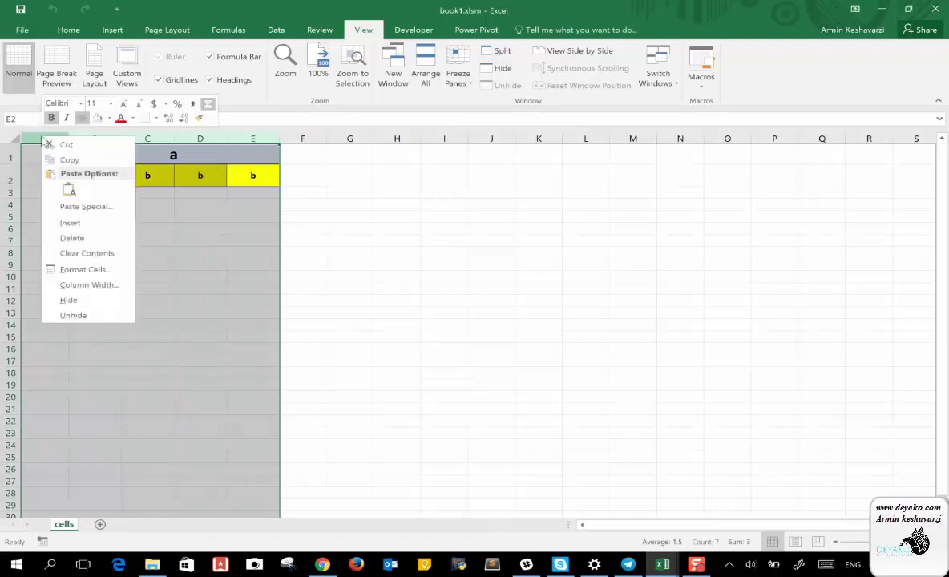
pyautogui.click(107, 240)
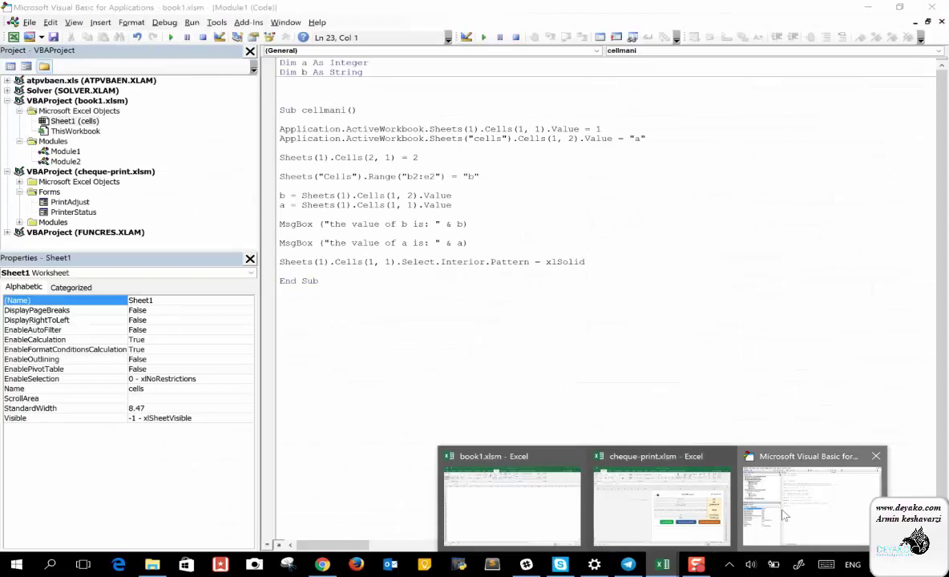
# Step: Run cellmani, dismiss the values of b and a messages, and debug run-time error 424
pyautogui.click(754, 481)
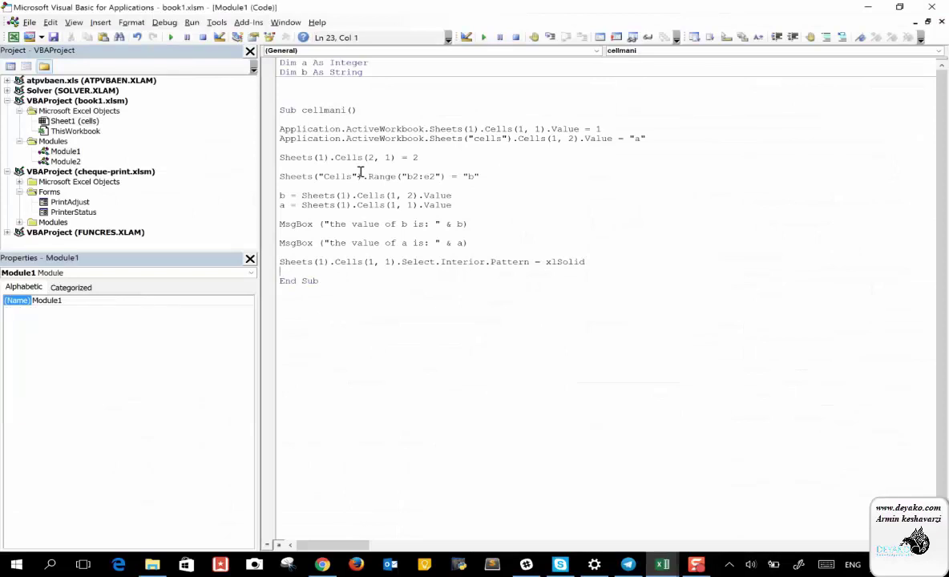
pyautogui.click(483, 37)
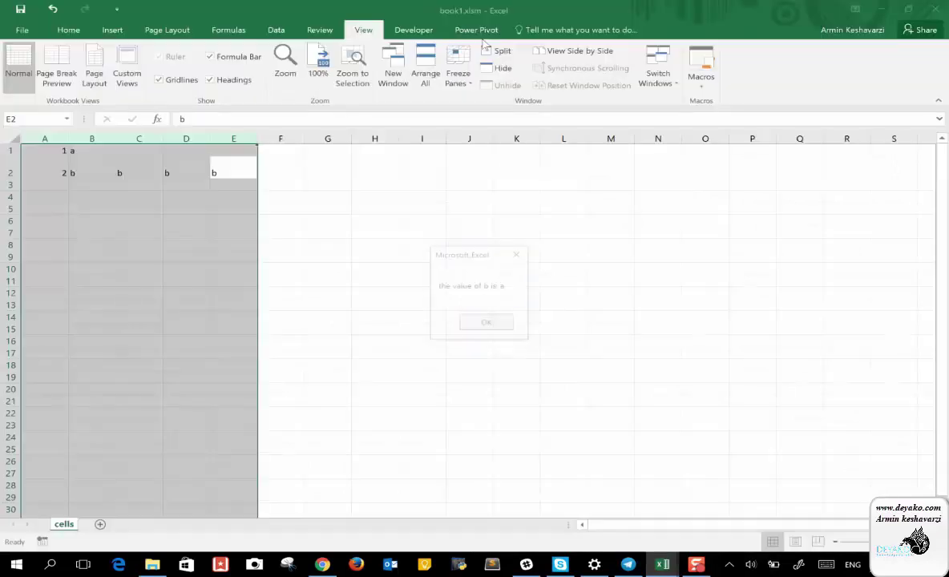
pyautogui.click(498, 325)
pyautogui.click(492, 322)
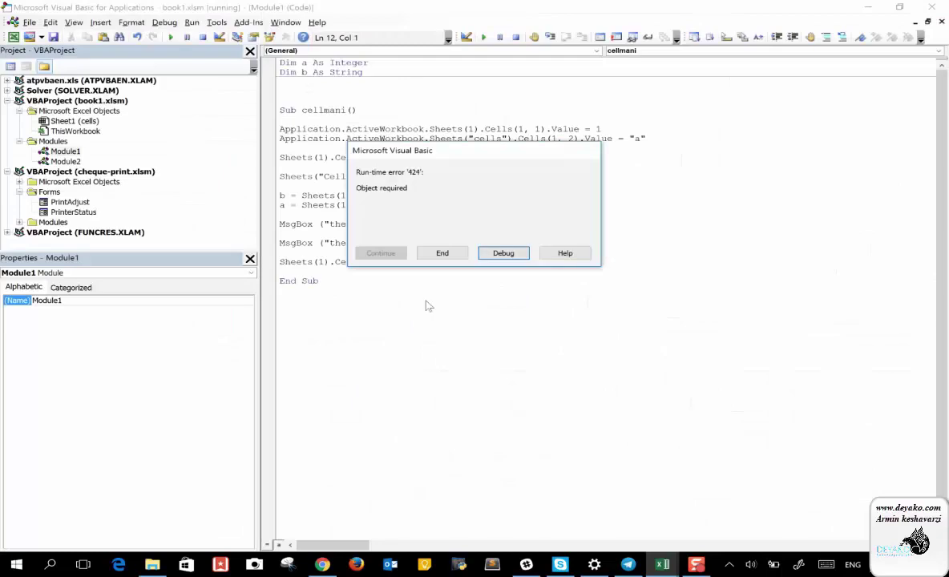
pyautogui.click(503, 253)
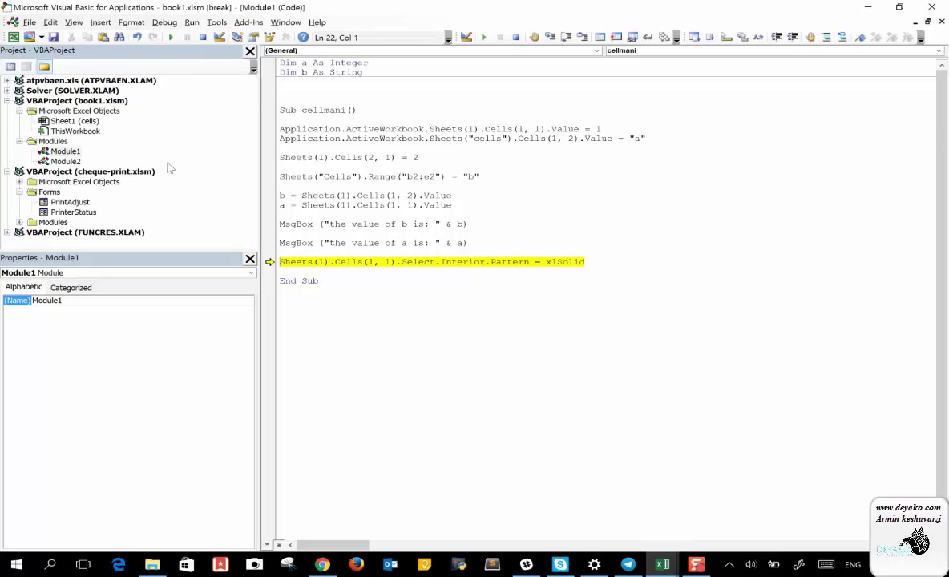
# Step: Review the B2:E2 range reference in the Module2 test macro
pyautogui.doubleClick(66, 161)
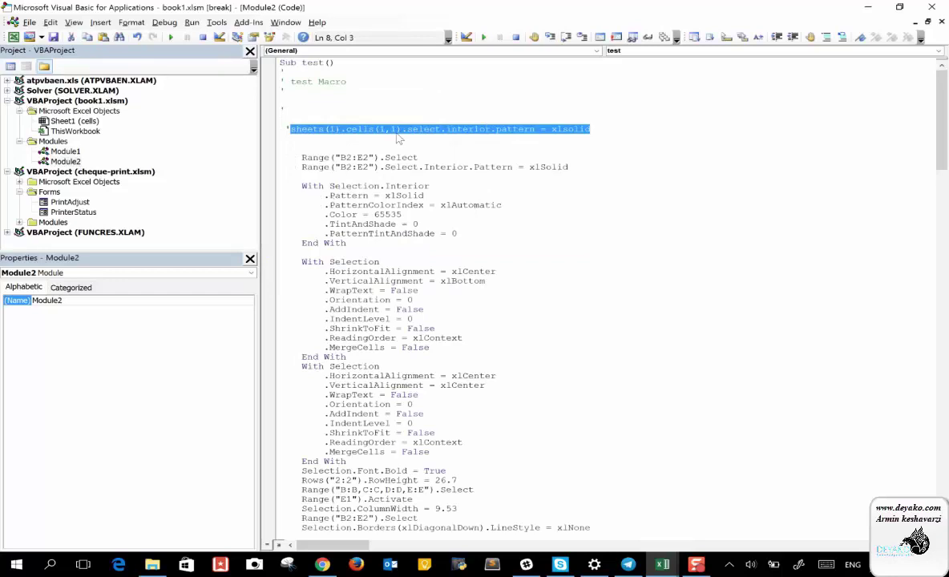
pyautogui.click(384, 194)
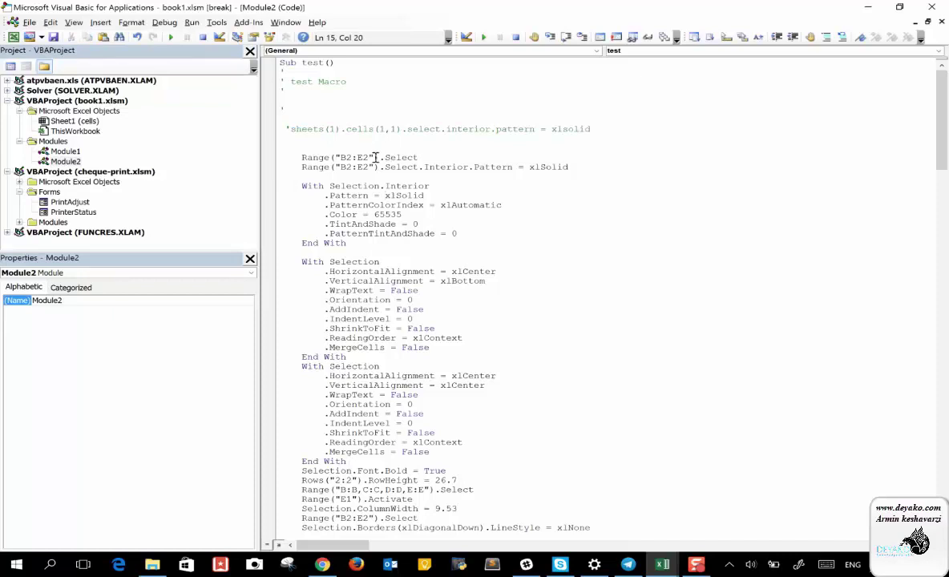
pyautogui.moveTo(378, 157); pyautogui.dragTo(303, 158)
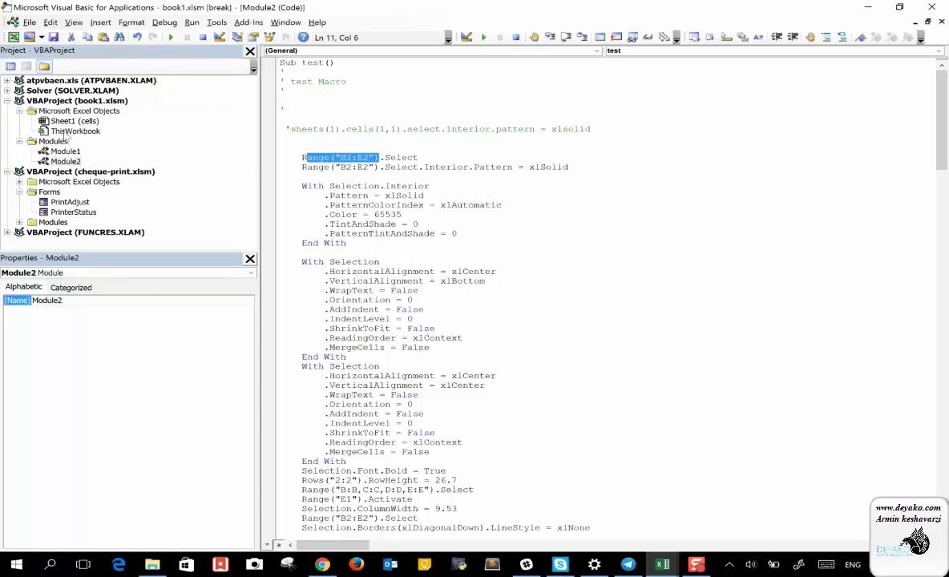
# Step: Reset the halted macro and change Cells(1, 1) to Range("A1") on cellmani's last line
pyautogui.doubleClick(65, 152)
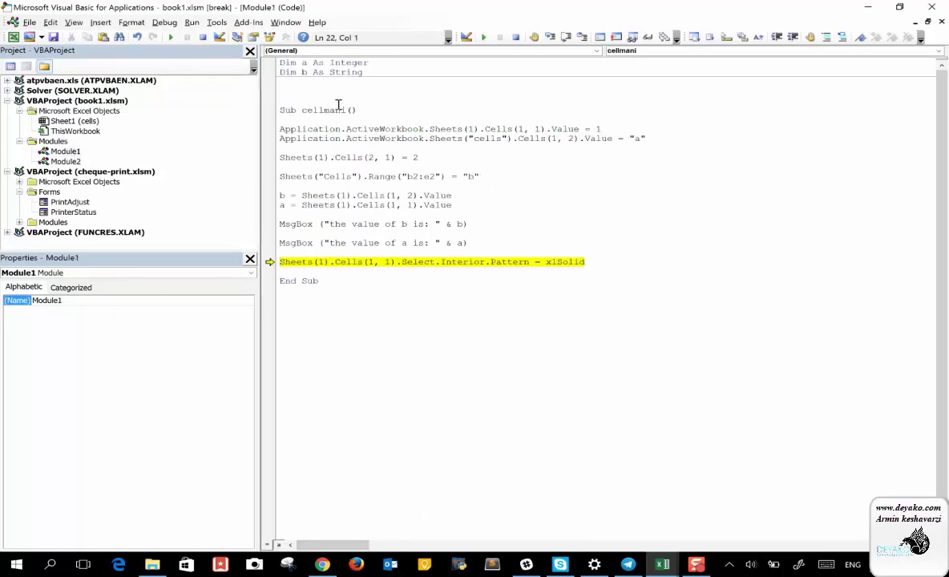
pyautogui.click(203, 37)
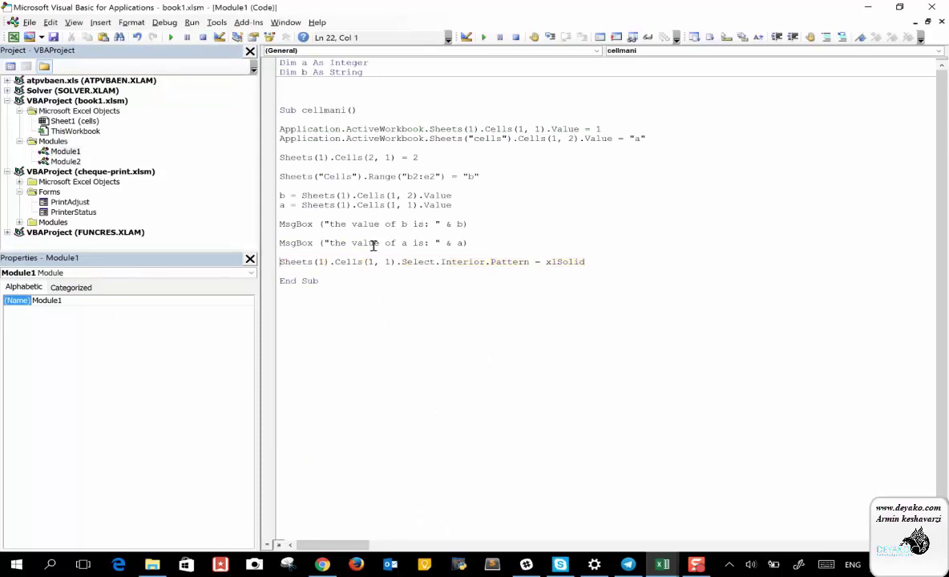
pyautogui.doubleClick(348, 262)
pyautogui.write('range')
pyautogui.press('BackSpace')
pyautogui.press('BackSpace')
pyautogui.press('BackSpace')
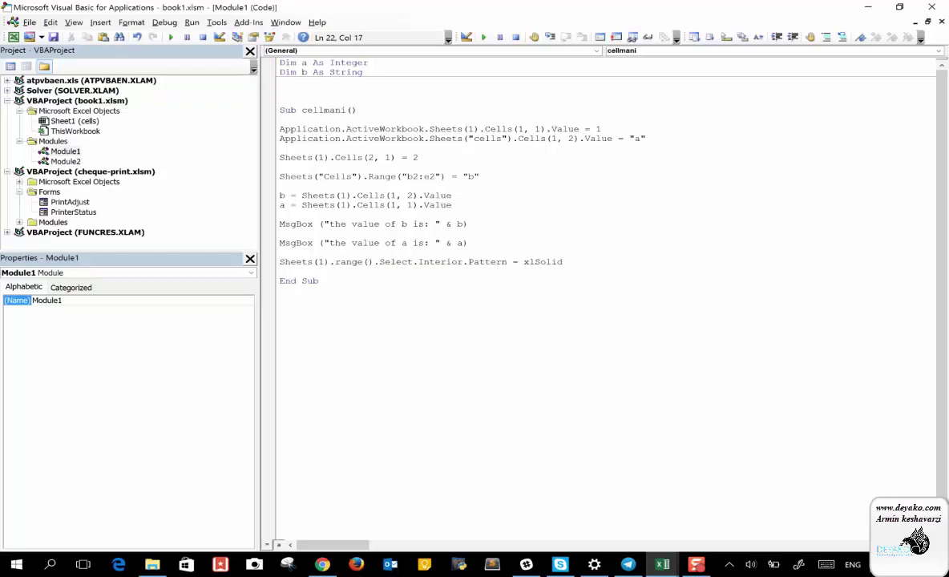
pyautogui.write('"A1"')
pyautogui.click(368, 262)
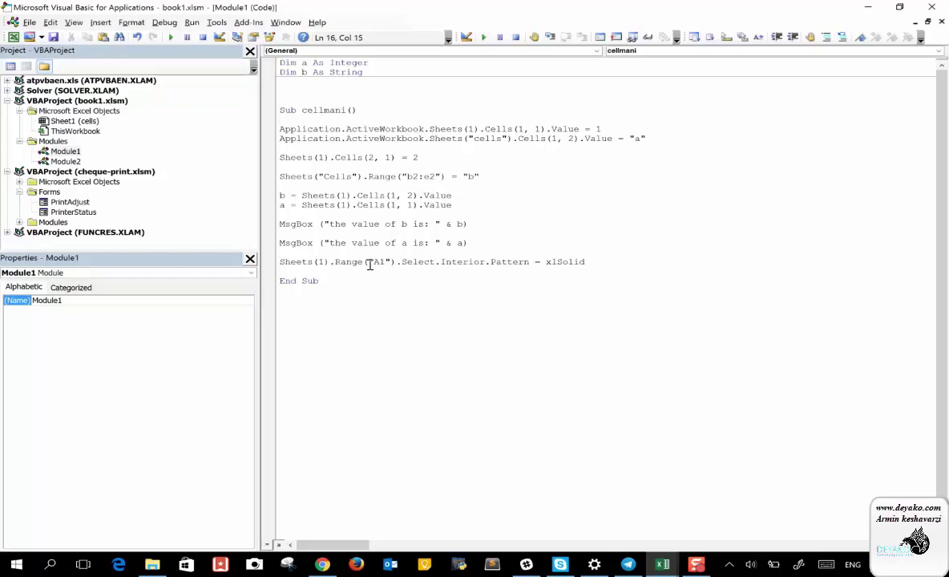
pyautogui.click(483, 37)
pyautogui.click(486, 322)
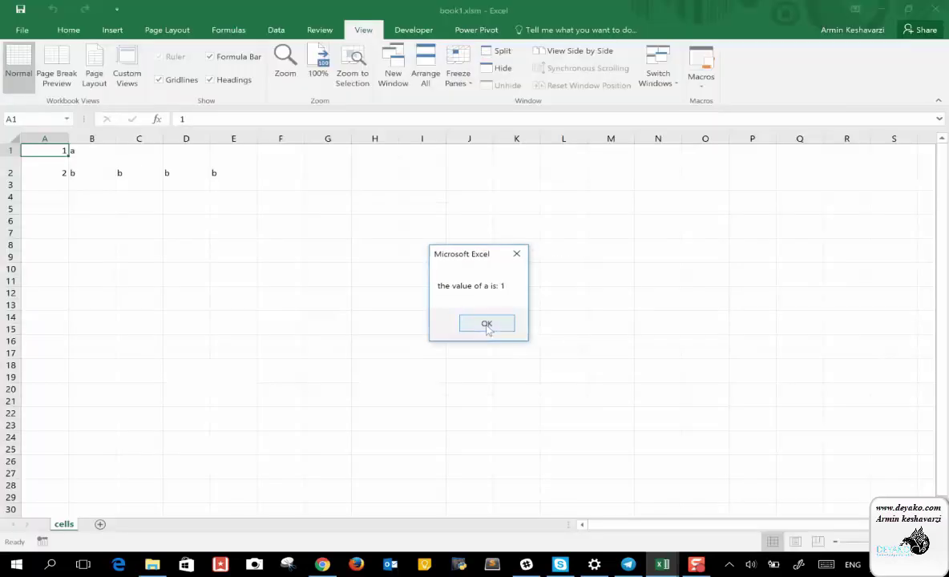
pyautogui.click(486, 323)
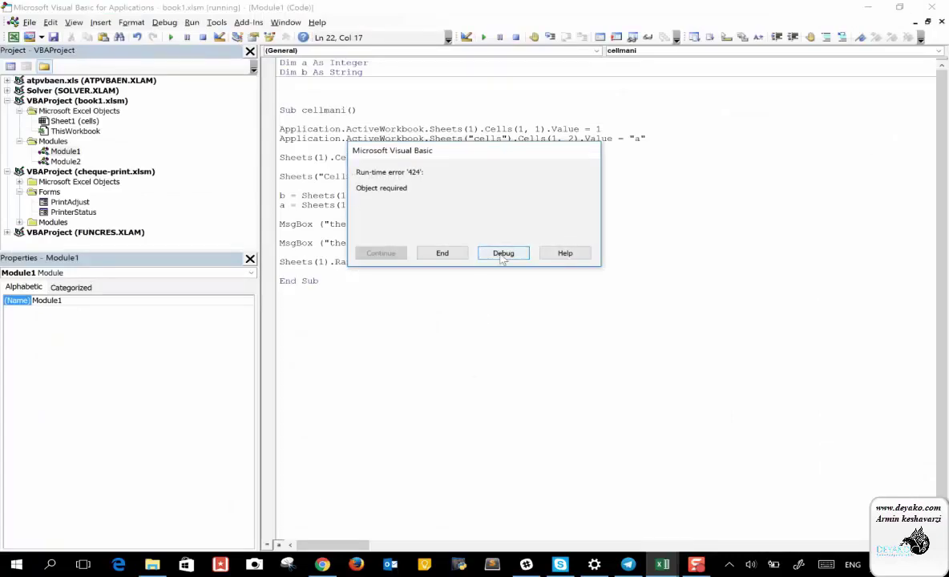
pyautogui.click(503, 253)
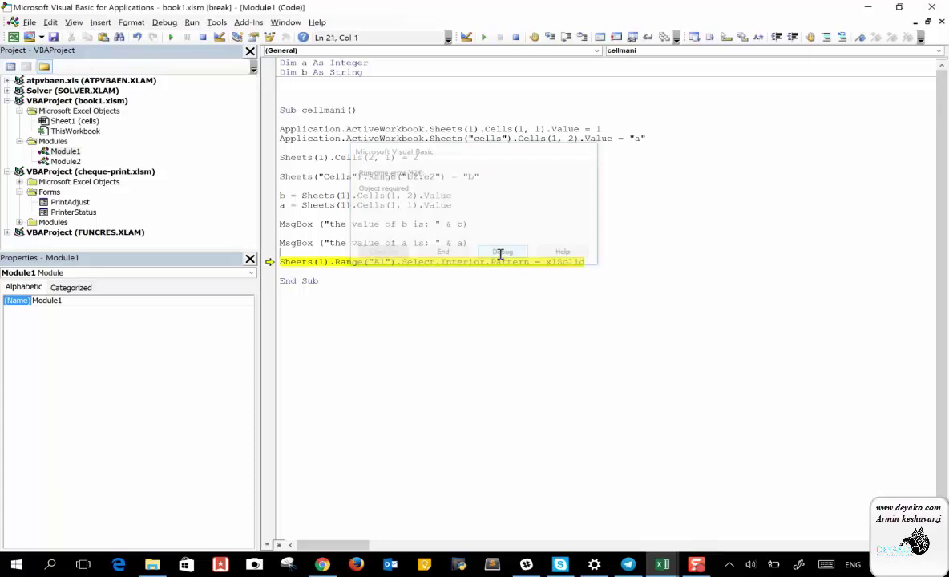
pyautogui.click(515, 38)
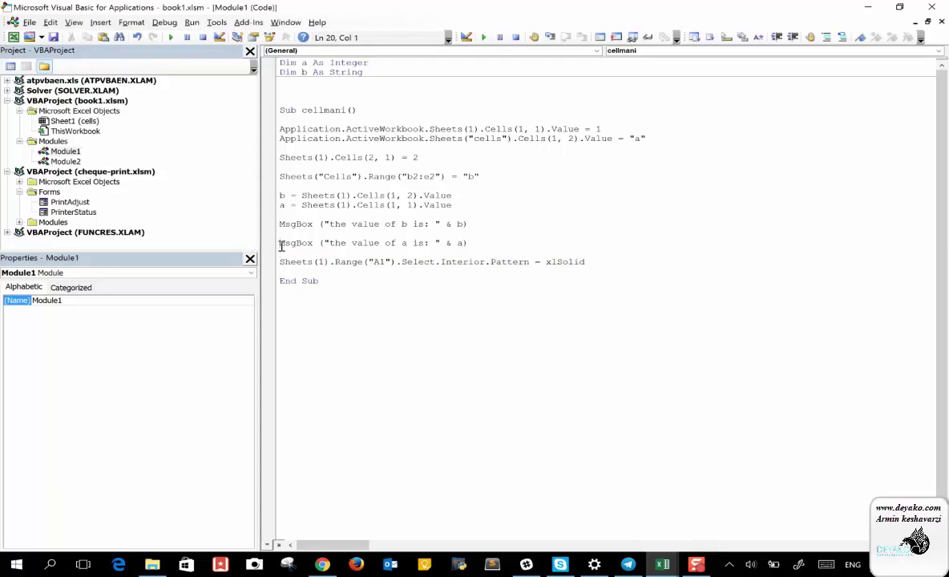
# Step: Comment out both MsgBox lines and trim the last line to Range("A1").Interior.Pattern = xlSolid
pyautogui.write("'")
pyautogui.press('Up')
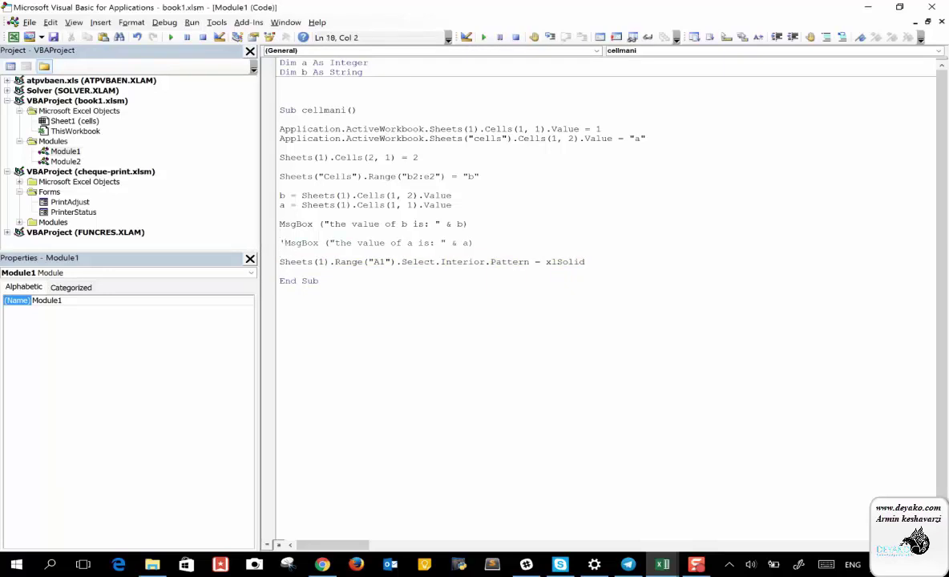
pyautogui.write("'")
pyautogui.click(282, 242)
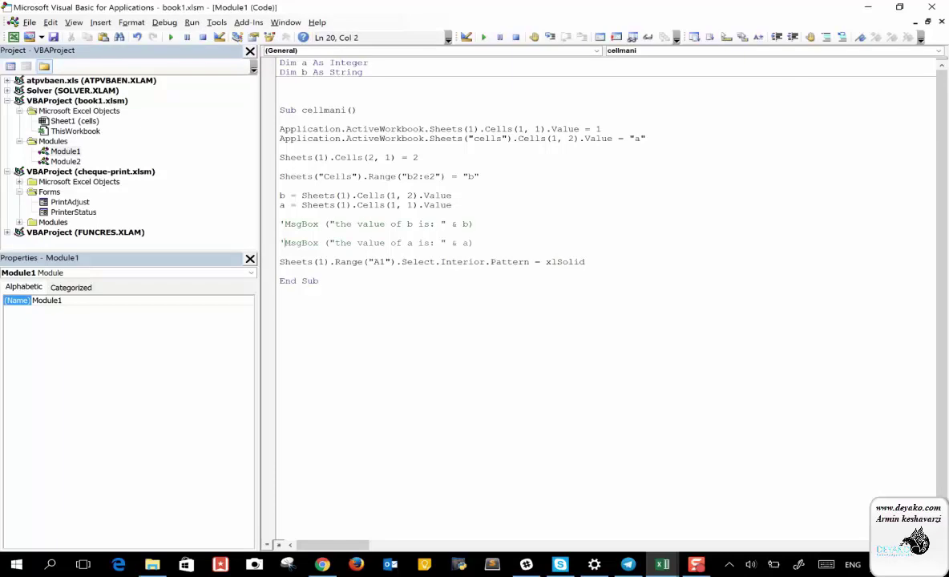
pyautogui.doubleClick(422, 260)
pyautogui.press('BackSpace')
pyautogui.press('BackSpace')
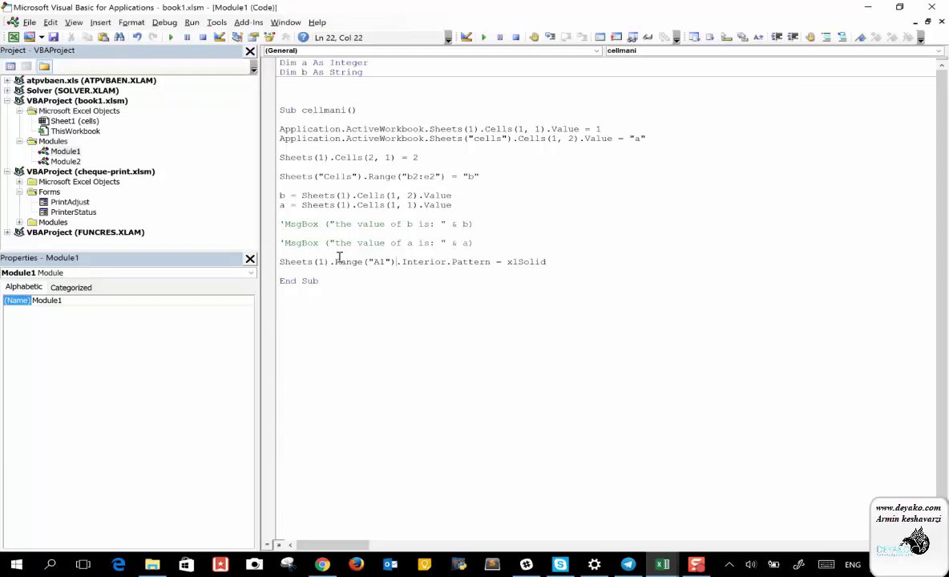
pyautogui.press('BackSpace')
pyautogui.press('BackSpace')
pyautogui.press('BackSpace')
pyautogui.press('BackSpace')
pyautogui.press('BackSpace')
pyautogui.press('BackSpace')
pyautogui.press('BackSpace')
pyautogui.press('BackSpace')
pyautogui.press('BackSpace')
pyautogui.press('BackSpace')
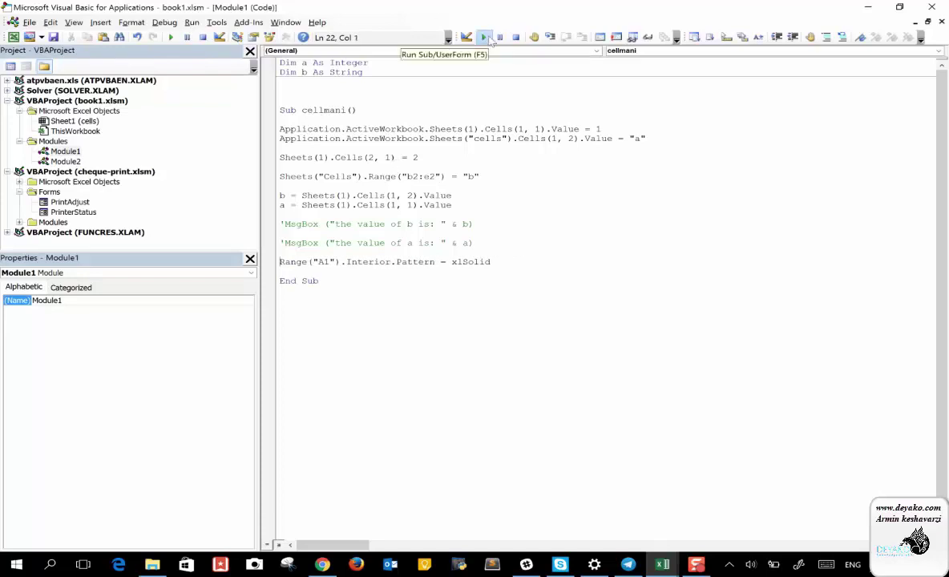
# Step: Run cellmani, inspect cells A1 and A2 in book1.xlsm, then return to the editor
pyautogui.click(488, 38)
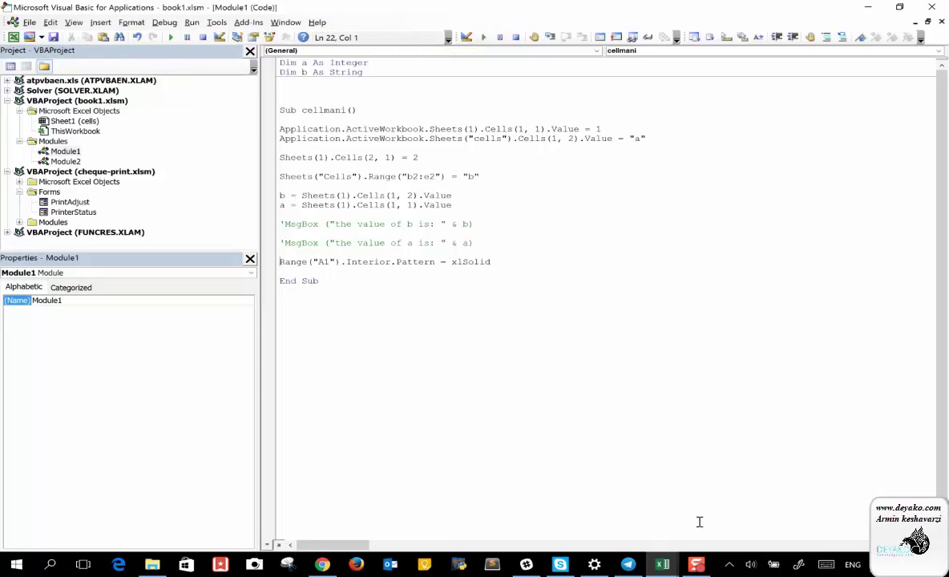
pyautogui.click(544, 512)
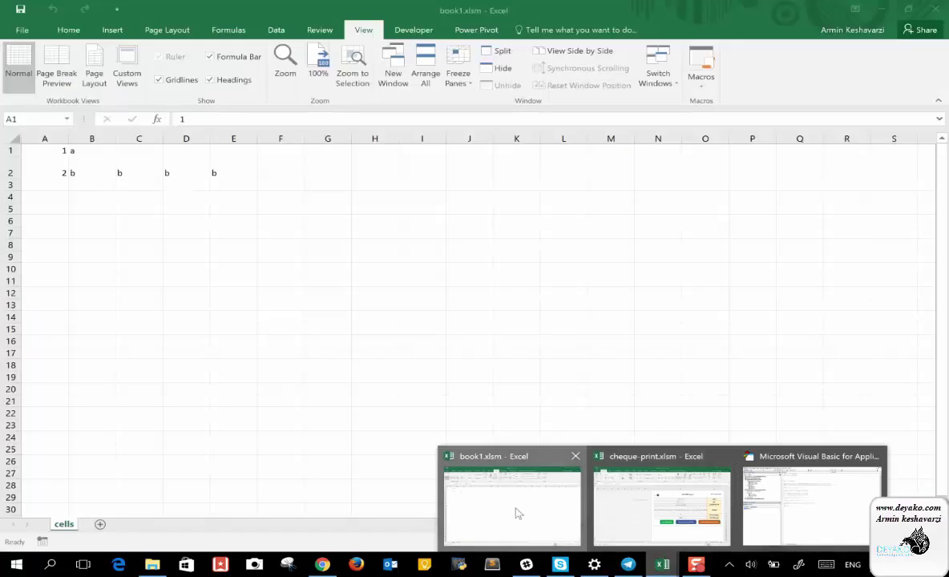
pyautogui.moveTo(662, 565)
pyautogui.click(514, 510)
pyautogui.click(53, 165)
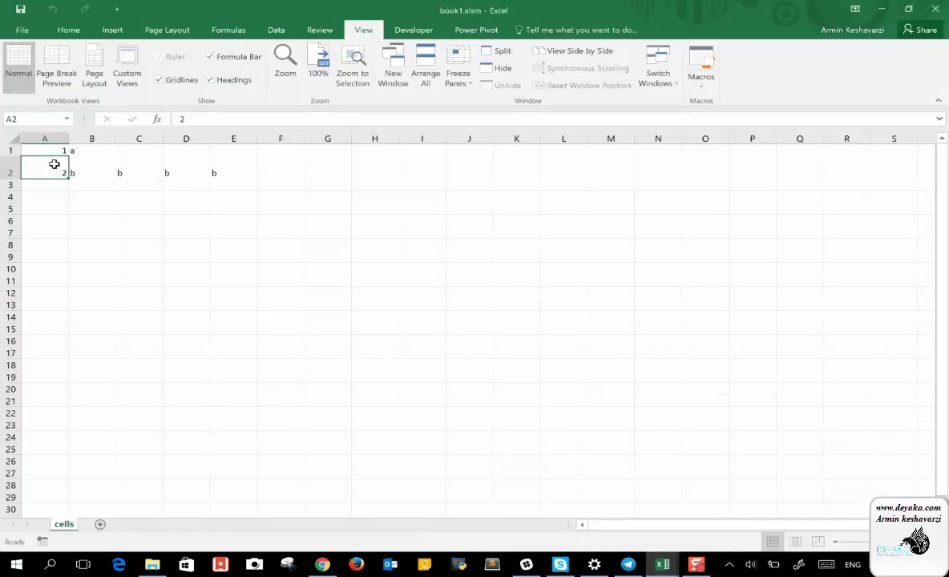
pyautogui.click(53, 151)
pyautogui.click(662, 564)
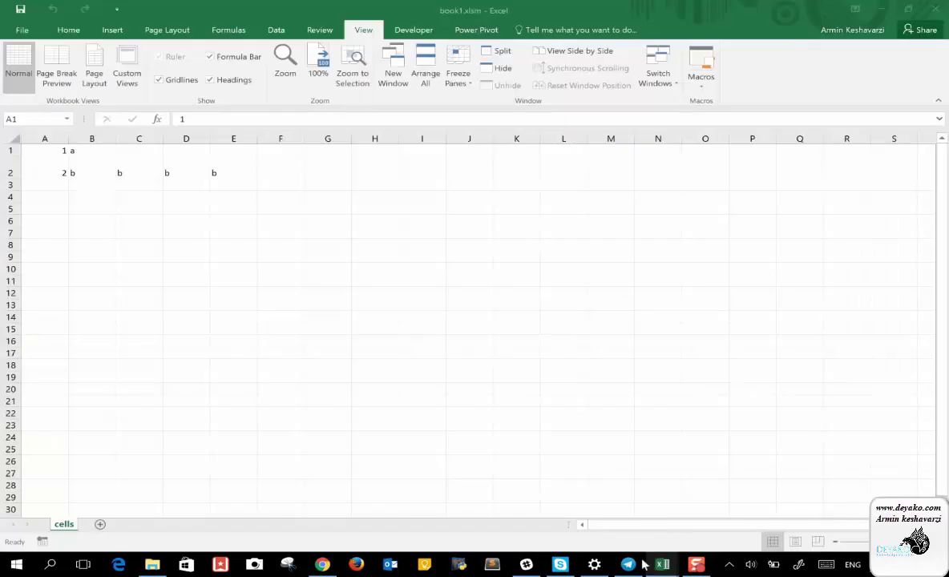
pyautogui.moveTo(662, 564)
pyautogui.click(819, 492)
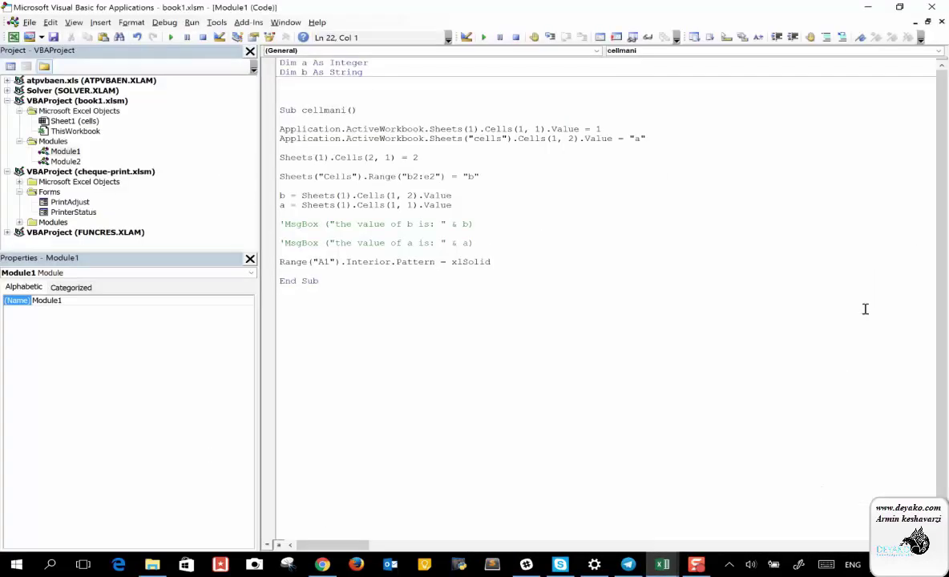
# Step: Look up the .Color = 65535 setting in Module2's recorded test macro
pyautogui.doubleClick(65, 161)
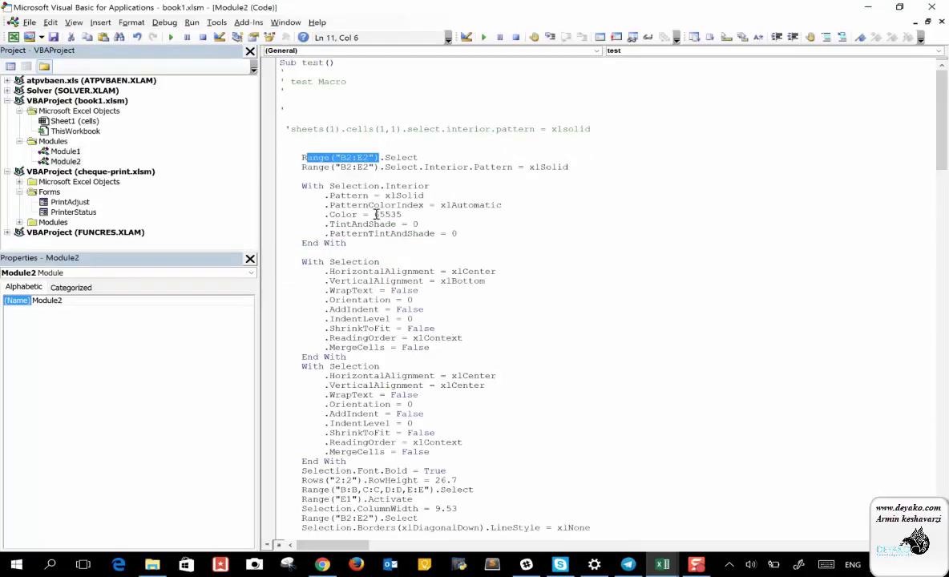
pyautogui.doubleClick(342, 214)
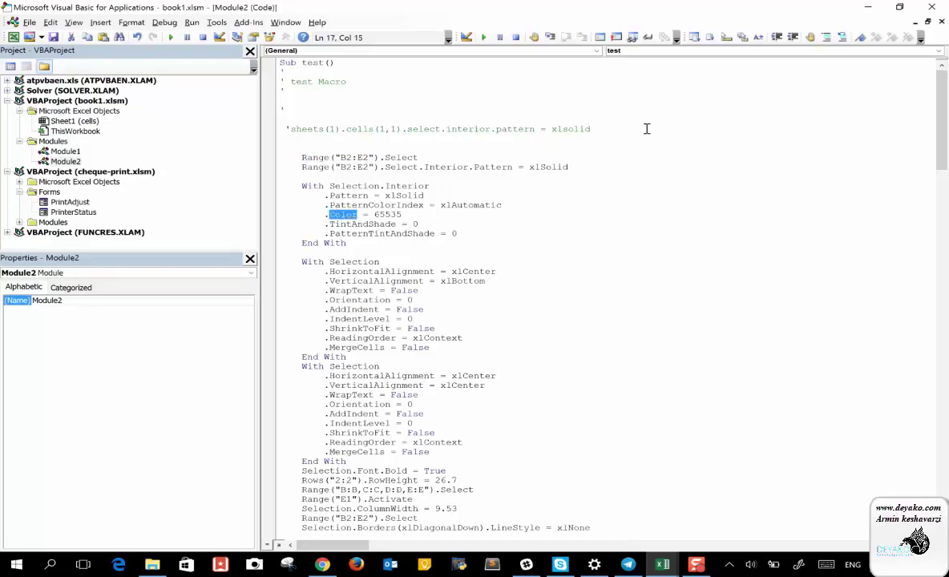
pyautogui.doubleClick(391, 215)
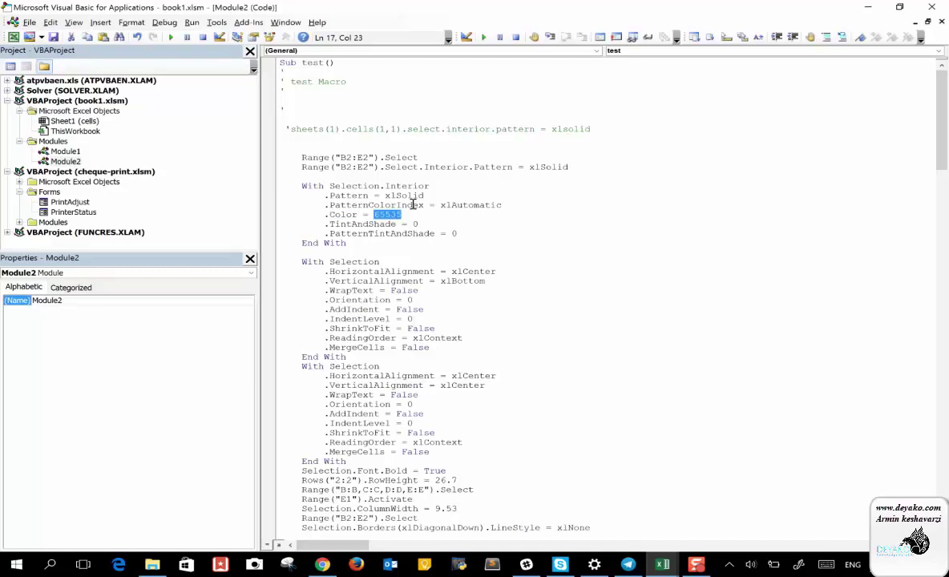
pyautogui.click(871, 7)
pyautogui.click(424, 341)
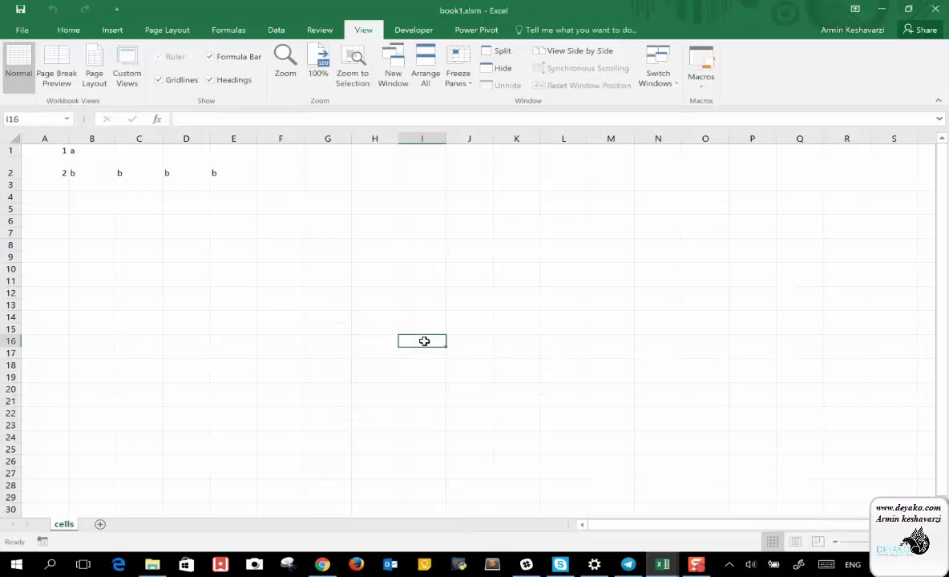
pyautogui.moveTo(662, 564)
pyautogui.click(785, 489)
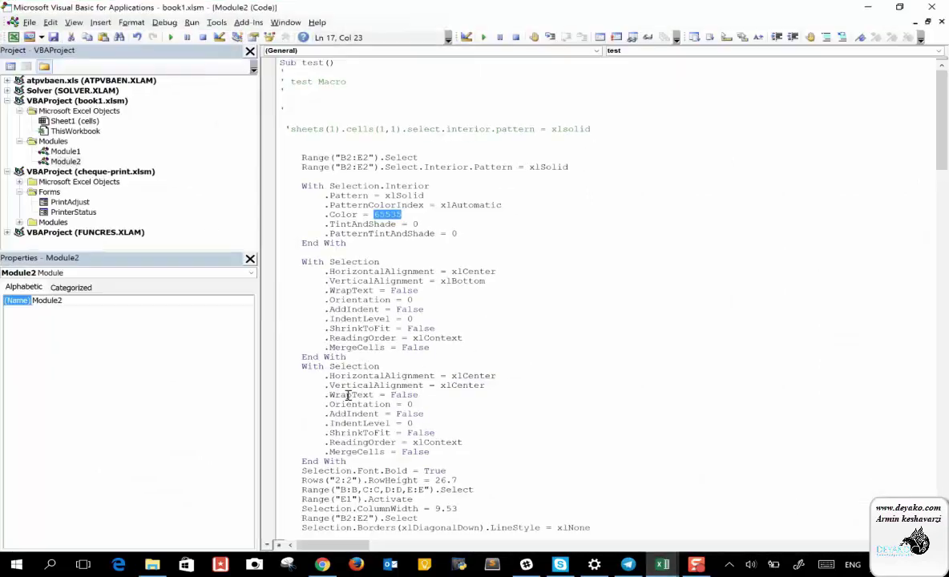
# Step: Change cellmani's last line to Range("A1").Interior.Color = 65535
pyautogui.doubleClick(66, 151)
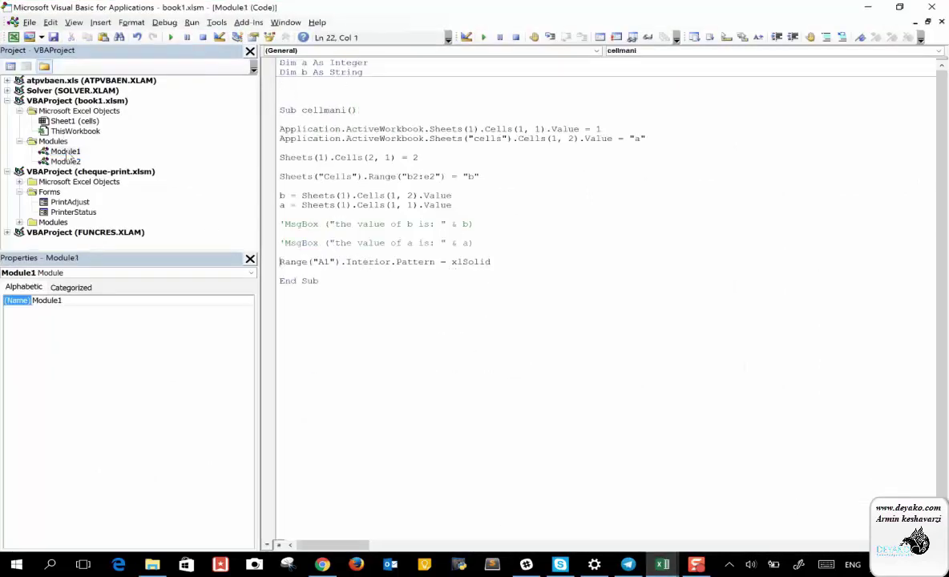
pyautogui.doubleClick(412, 264)
pyautogui.press('Up')
pyautogui.doubleClick(474, 263)
pyautogui.write('65535')
pyautogui.doubleClick(398, 263)
pyautogui.write('color')
pyautogui.click(393, 243)
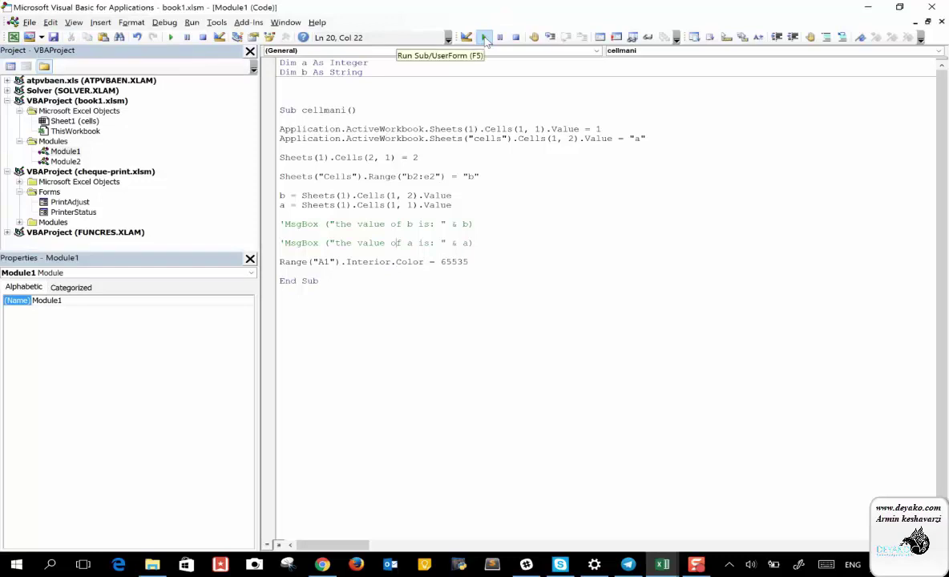
# Step: Run cellmani and confirm A1 in book1.xlsm has yellow fill on the Home tab
pyautogui.click(662, 565)
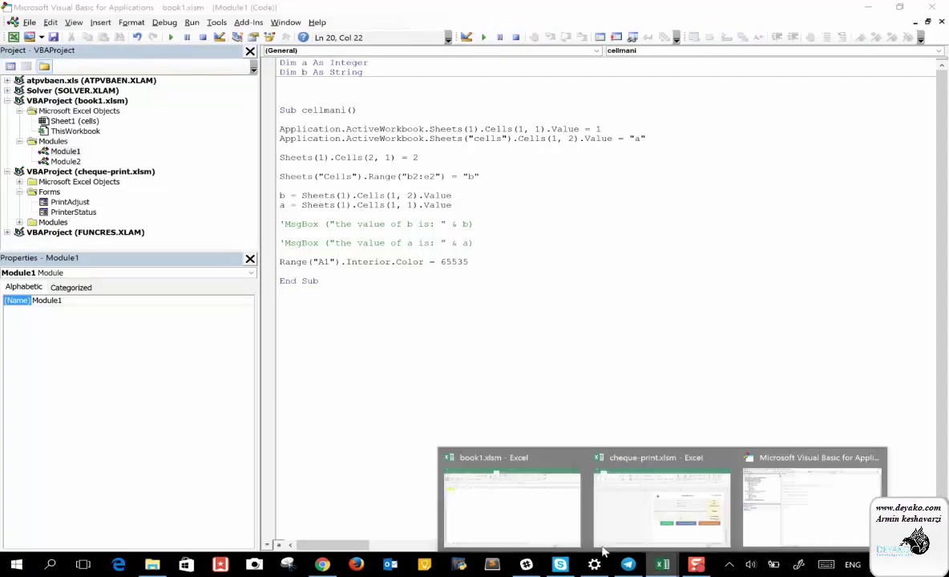
pyautogui.click(516, 508)
pyautogui.click(89, 201)
pyautogui.click(38, 160)
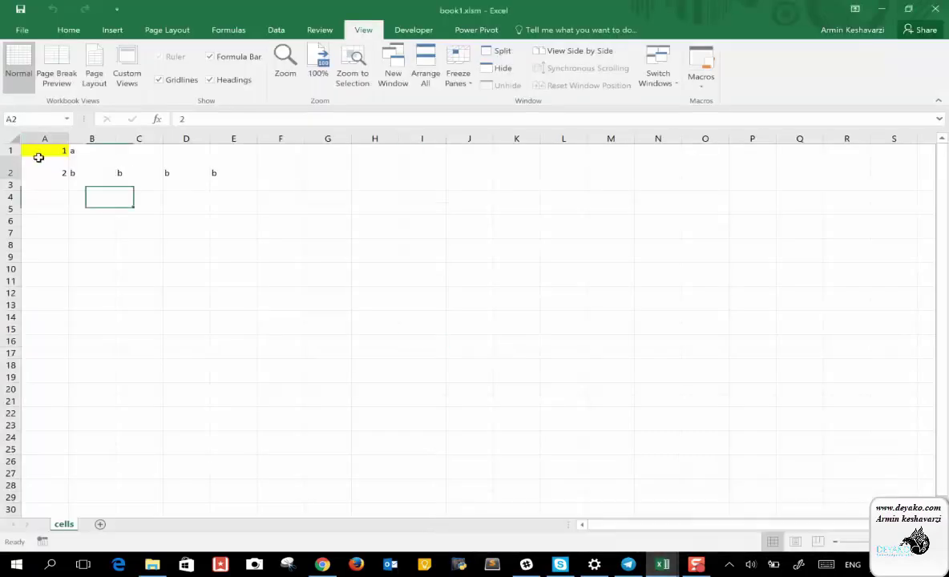
pyautogui.click(38, 148)
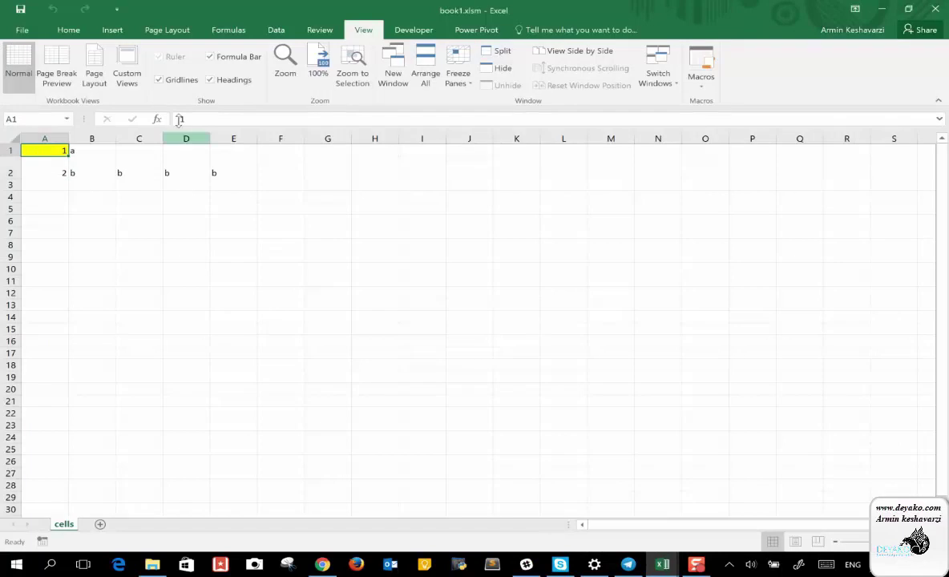
pyautogui.click(58, 33)
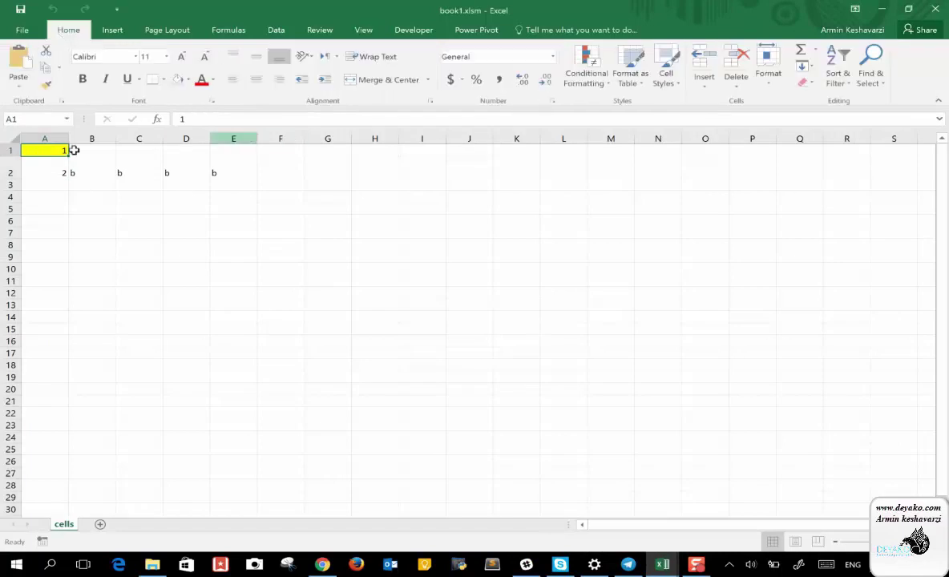
pyautogui.click(662, 564)
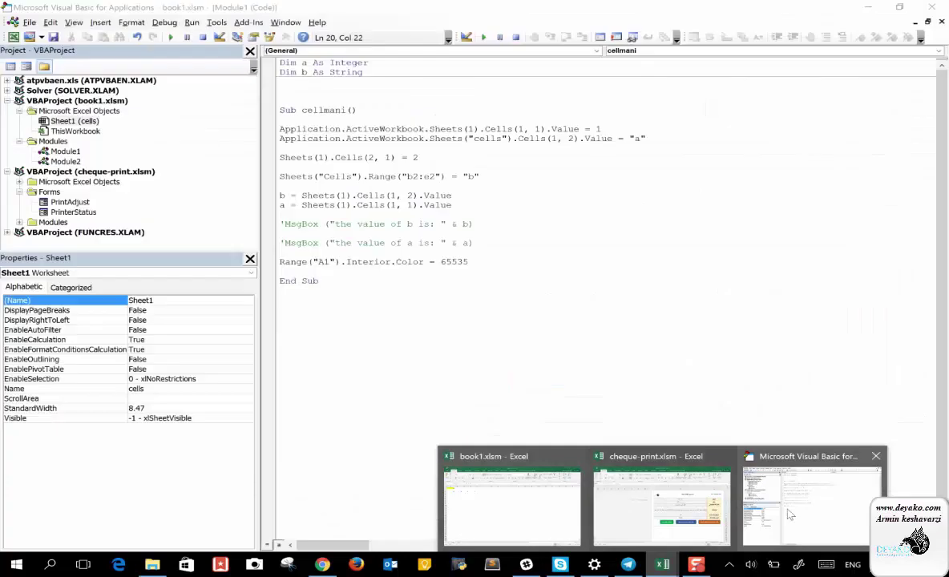
# Step: Copy the With Selection horizontal centring block from Module2 into cellmani in Module1
pyautogui.click(789, 513)
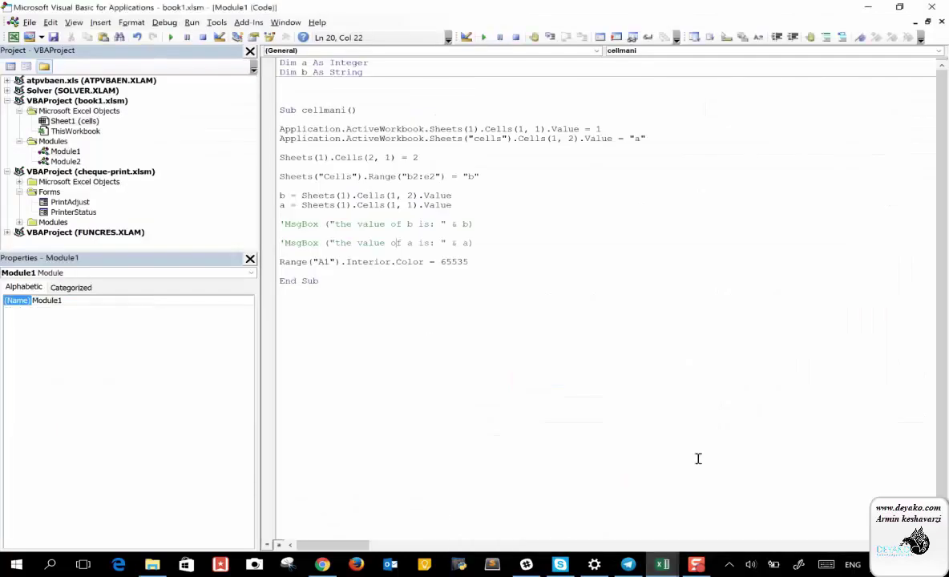
pyautogui.doubleClick(66, 161)
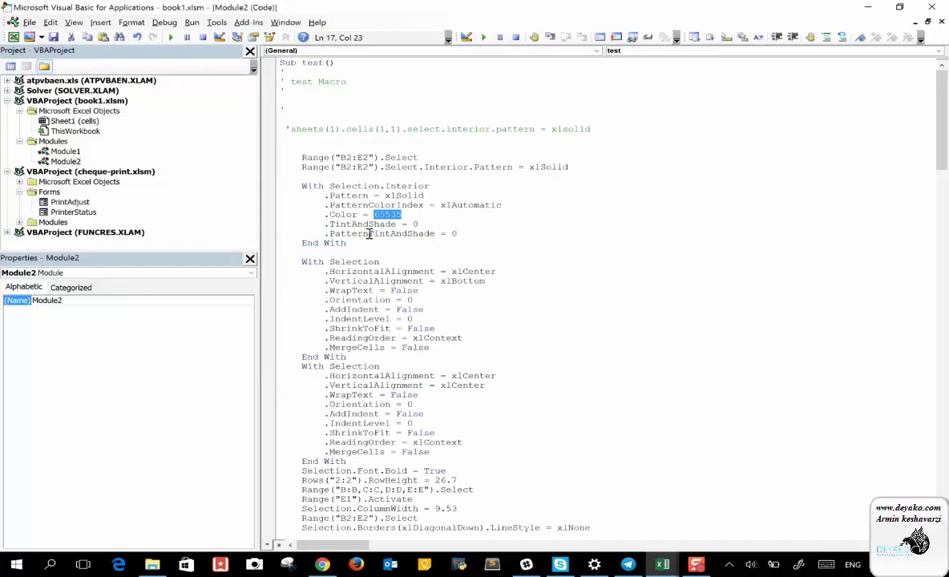
pyautogui.scroll(-2, 394, 258)
pyautogui.doubleClick(359, 215)
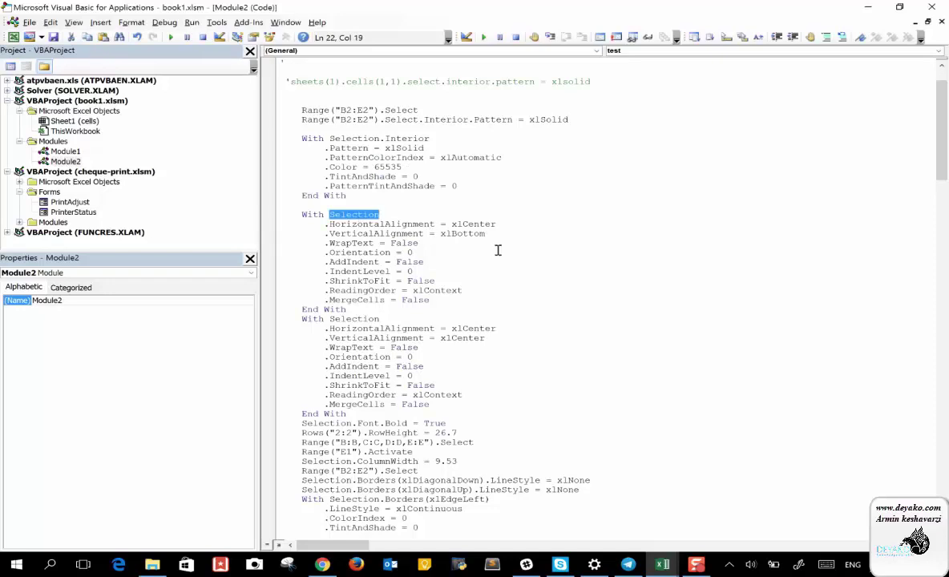
pyautogui.moveTo(380, 310); pyautogui.dragTo(273, 218)
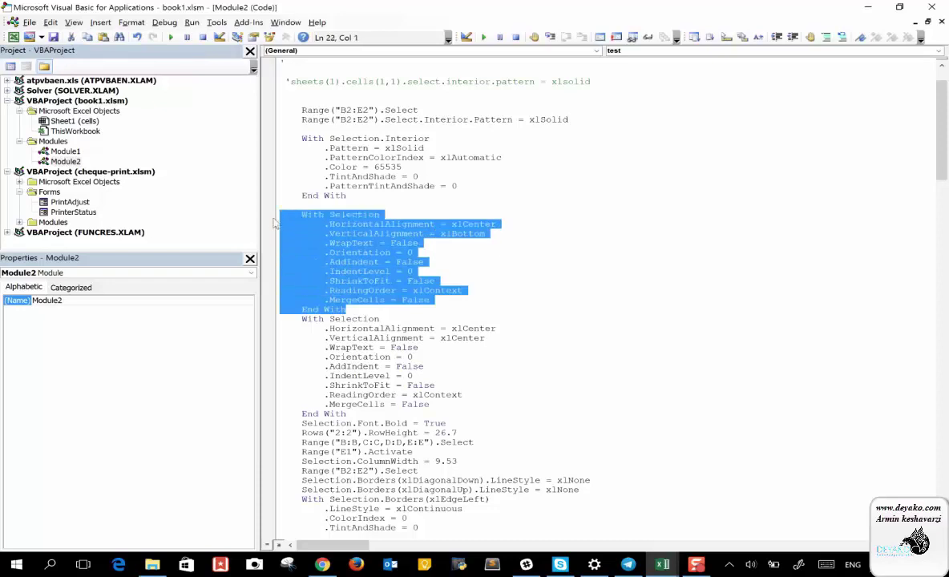
pyautogui.doubleClick(63, 121)
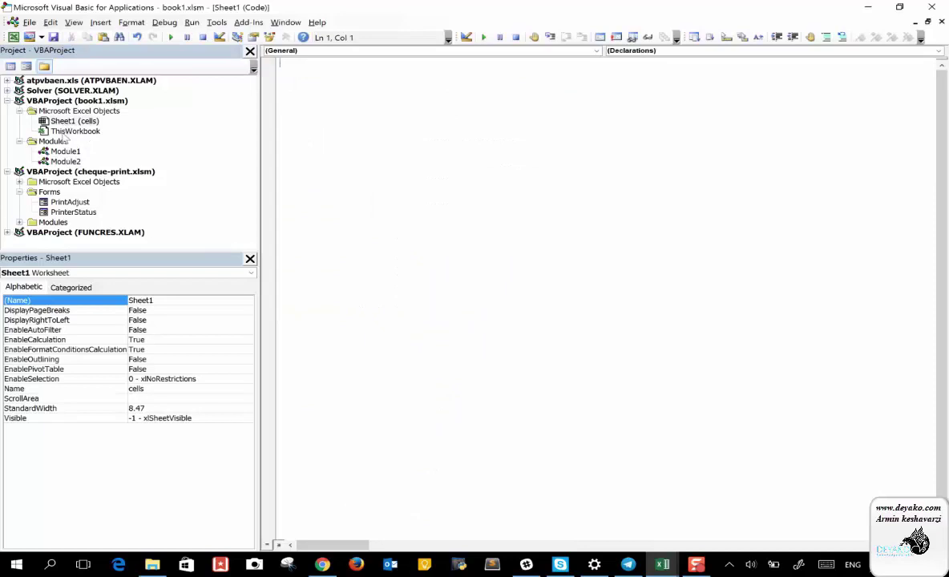
pyautogui.doubleClick(64, 150)
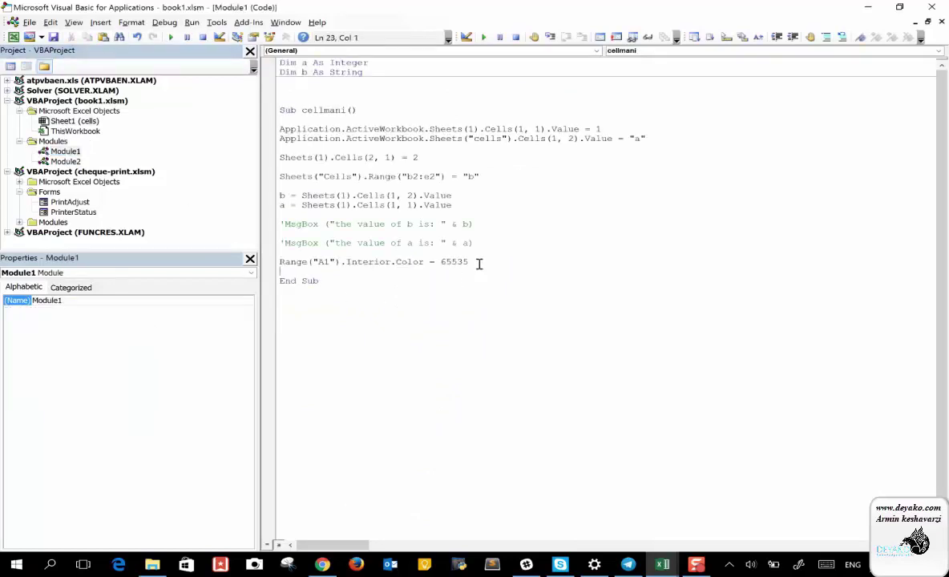
pyautogui.press('Return')
pyautogui.press('Return')
pyautogui.write('With Selection         .HorizontalAlignment = xlCenter         .VerticalAlignment = xlBottom         .WrapText = False         .Orientation = 0         .AddIndent = False         .IndentLevel = 0         .ShrinkToFit = False         .ReadingOrder = xlContext         .MergeCells = False     End With')
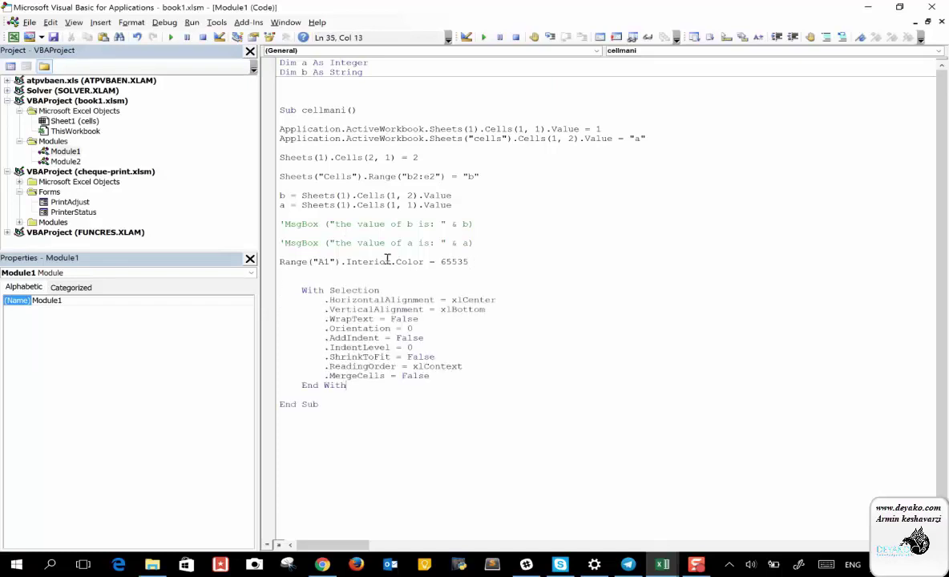
# Step: Add a Range("A2").Select line to cellmani and run the macro
pyautogui.moveTo(348, 261); pyautogui.dragTo(280, 261)
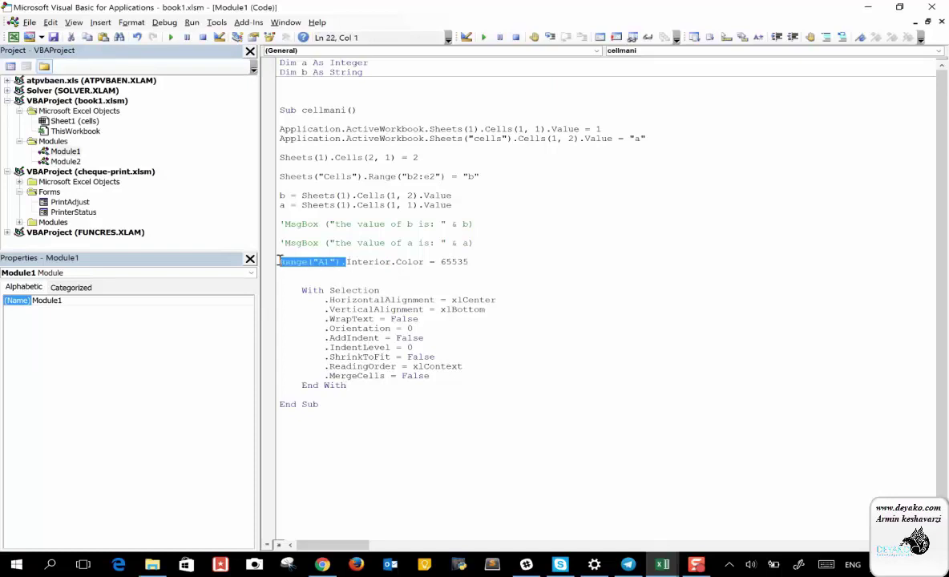
pyautogui.click(287, 276)
pyautogui.press('Return')
pyautogui.write('Range("A1").')
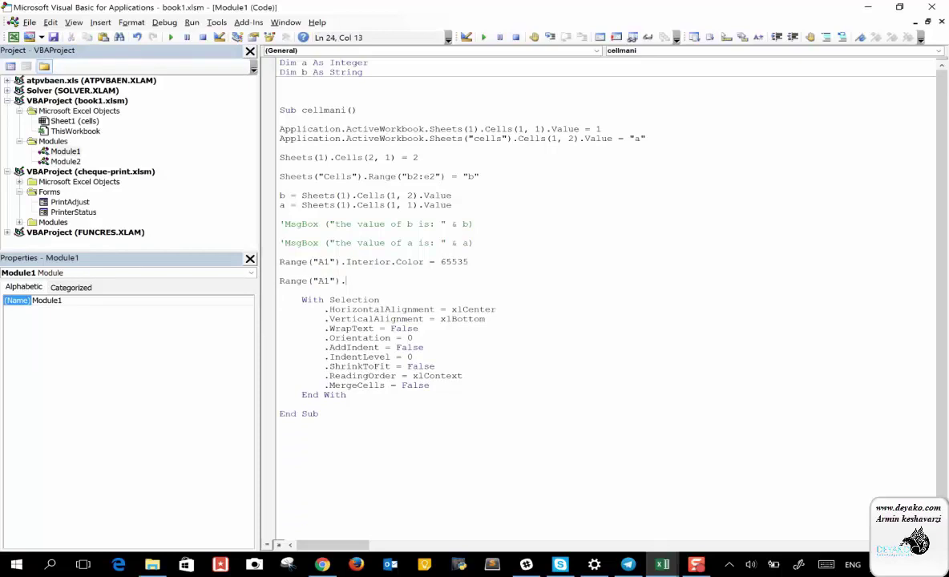
pyautogui.write('ele')
pyautogui.press('BackSpace')
pyautogui.press('BackSpace')
pyautogui.write('A2')
pyautogui.press('Down')
pyautogui.press('Down')
pyautogui.press('End')
pyautogui.click(696, 558)
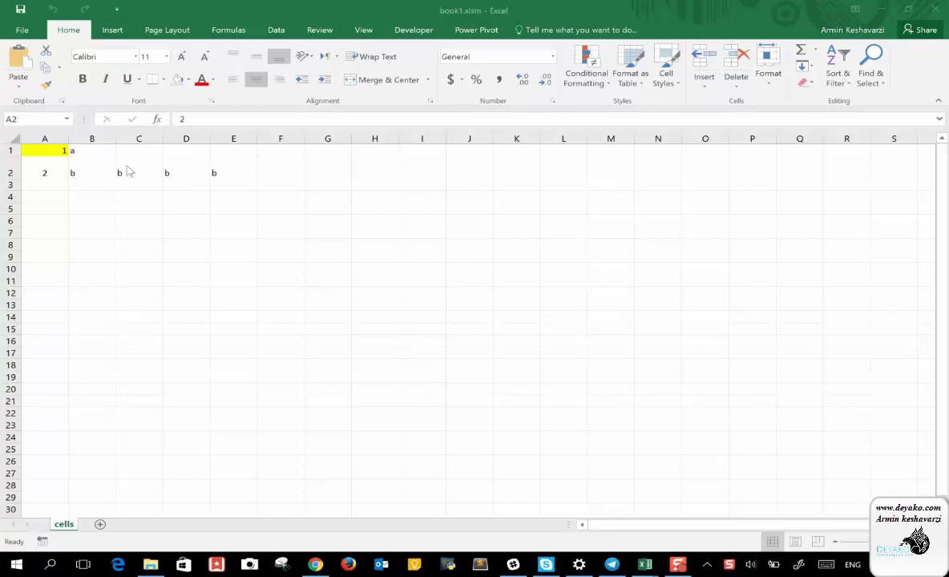
# Step: Check that cell A2 shows 2 centred, then return to Module1 in the VBA editor
pyautogui.click(42, 170)
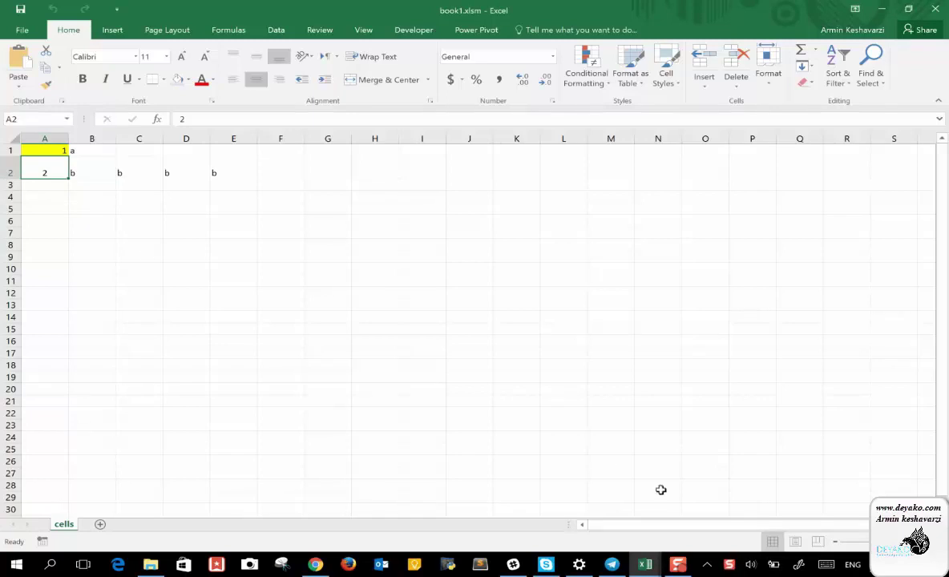
pyautogui.click(645, 564)
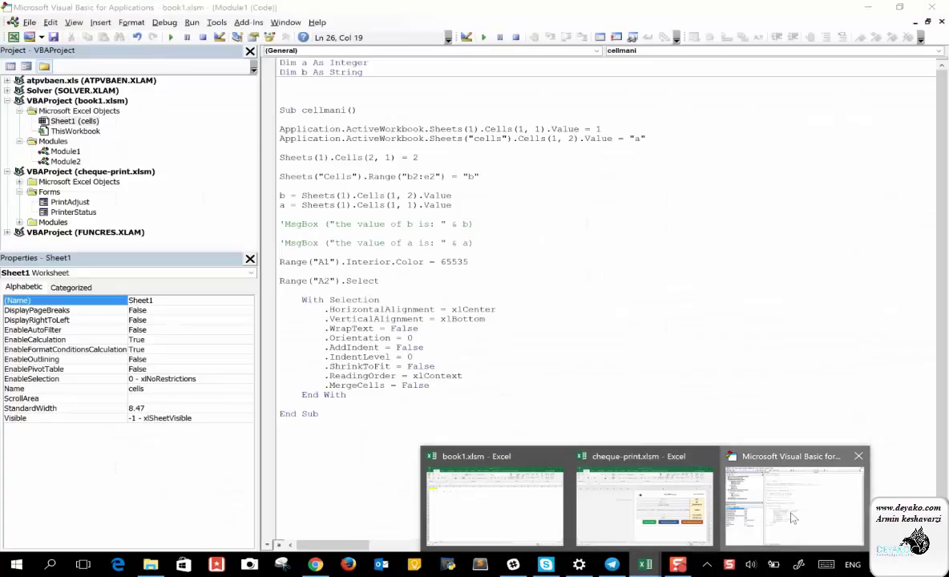
pyautogui.moveTo(646, 565)
pyautogui.click(733, 481)
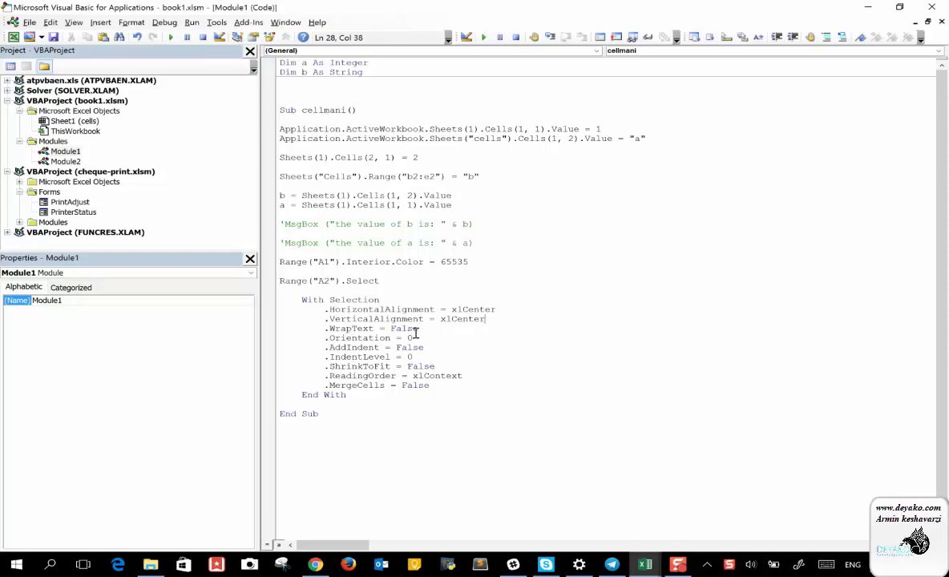
# Step: Remove the WrapText, Orientation through ReadingOrder, and MergeCells lines from the A2 With block
pyautogui.click(419, 329)
pyautogui.press('BackSpace')
pyautogui.press('BackSpace')
pyautogui.press('BackSpace')
pyautogui.press('BackSpace')
pyautogui.press('BackSpace')
pyautogui.press('BackSpace')
pyautogui.press('BackSpace')
pyautogui.press('BackSpace')
pyautogui.press('BackSpace')
pyautogui.press('BackSpace')
pyautogui.press('BackSpace')
pyautogui.press('BackSpace')
pyautogui.press('BackSpace')
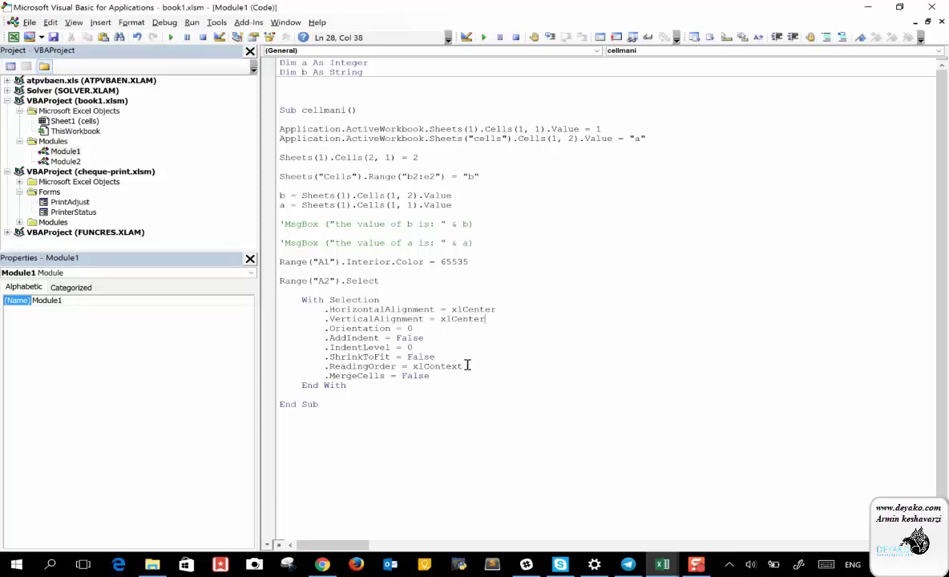
pyautogui.moveTo(467, 366); pyautogui.dragTo(274, 332)
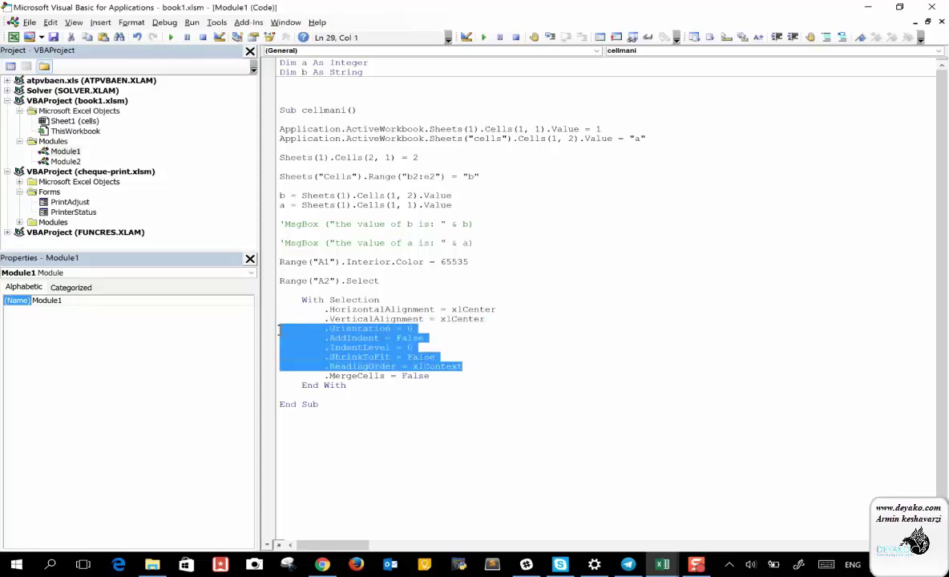
pyautogui.press('Delete')
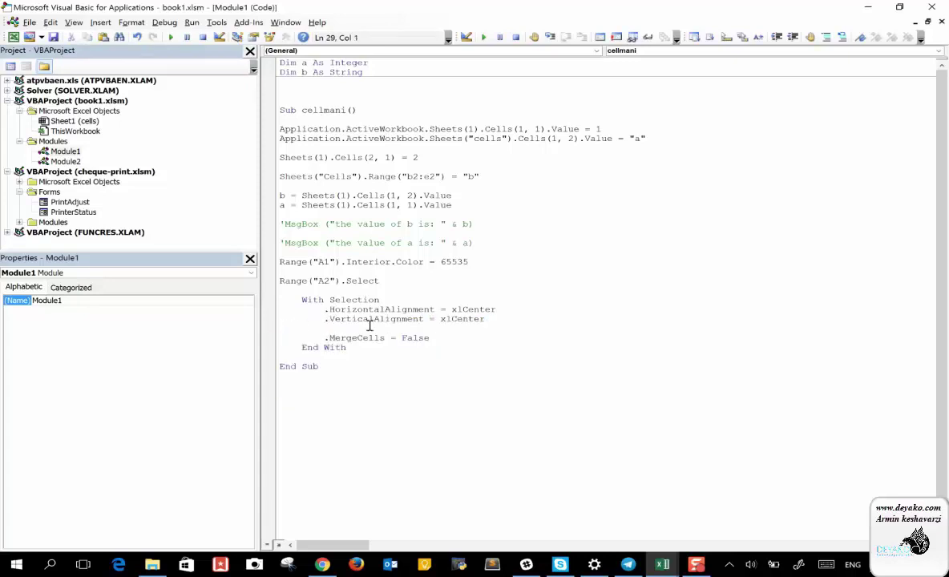
pyautogui.moveTo(432, 338); pyautogui.dragTo(314, 330)
pyautogui.press('Delete')
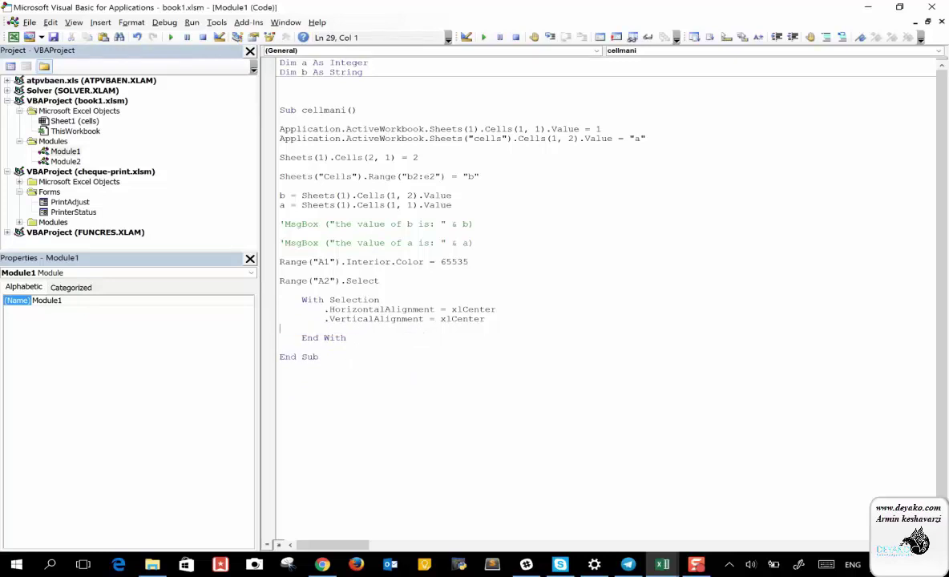
pyautogui.press('BackSpace')
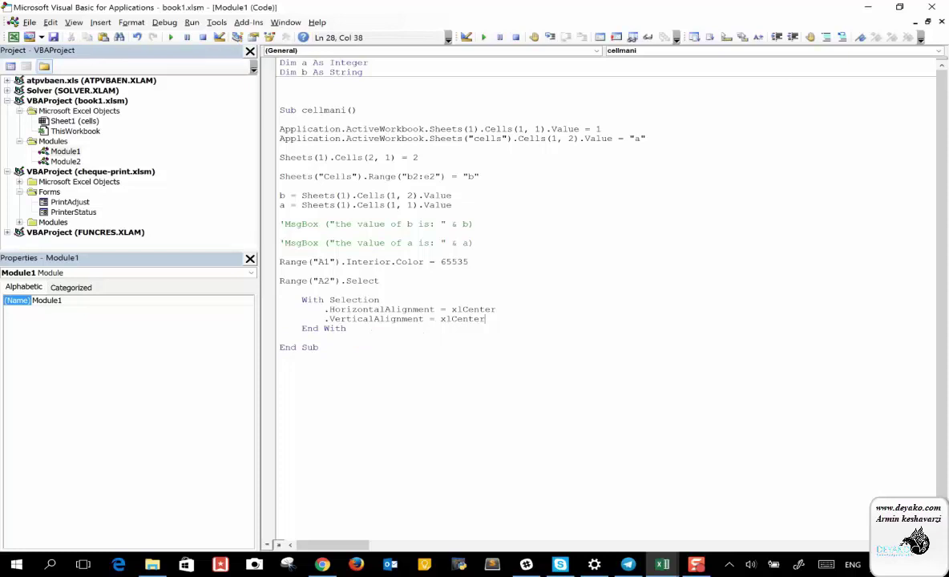
# Step: Add a .color = 65535 line inside the With block, dismissing the compile error
pyautogui.press('Return')
pyautogui.write('.color =')
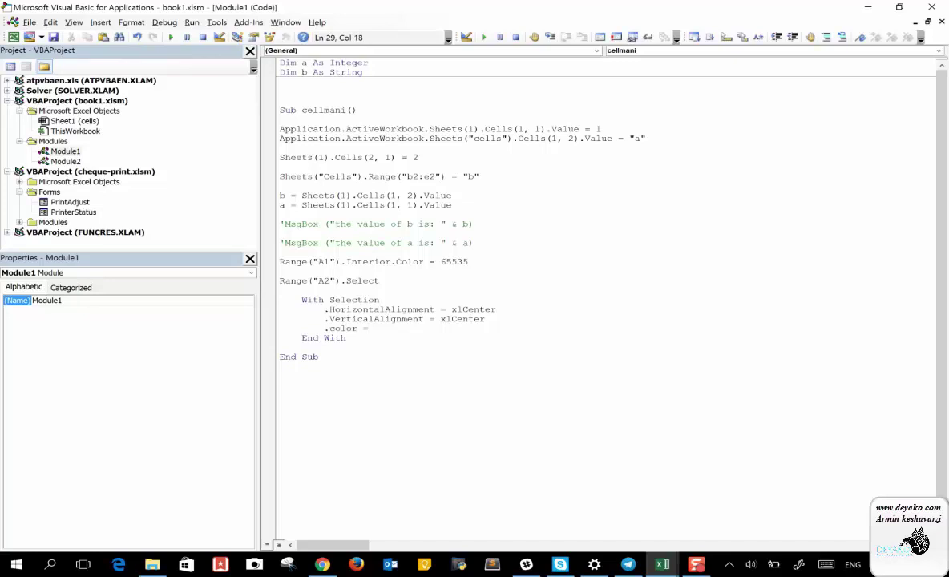
pyautogui.click(420, 243)
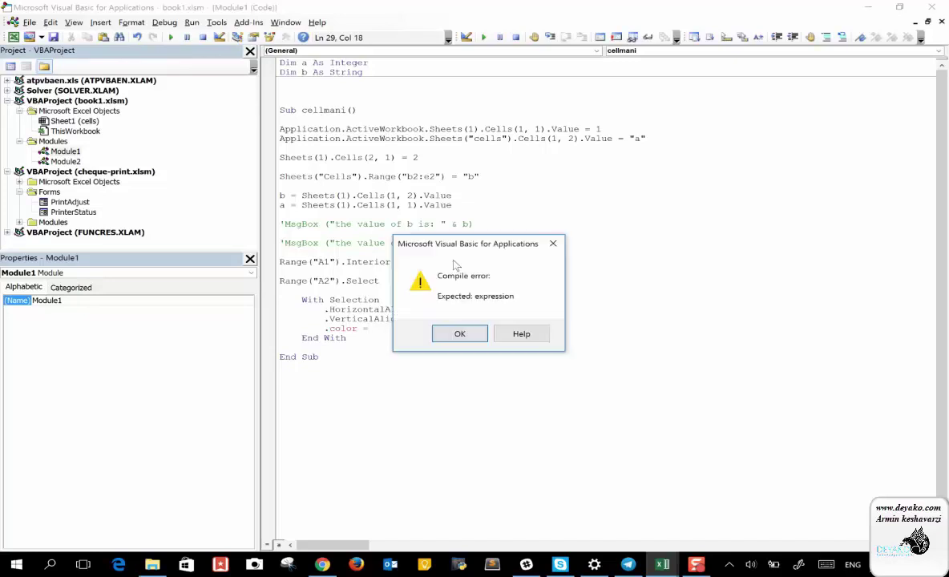
pyautogui.click(460, 334)
pyautogui.doubleClick(452, 263)
pyautogui.hotkey('ctrl', 'c')
pyautogui.click(403, 327)
pyautogui.hotkey('ctrl', 'v')
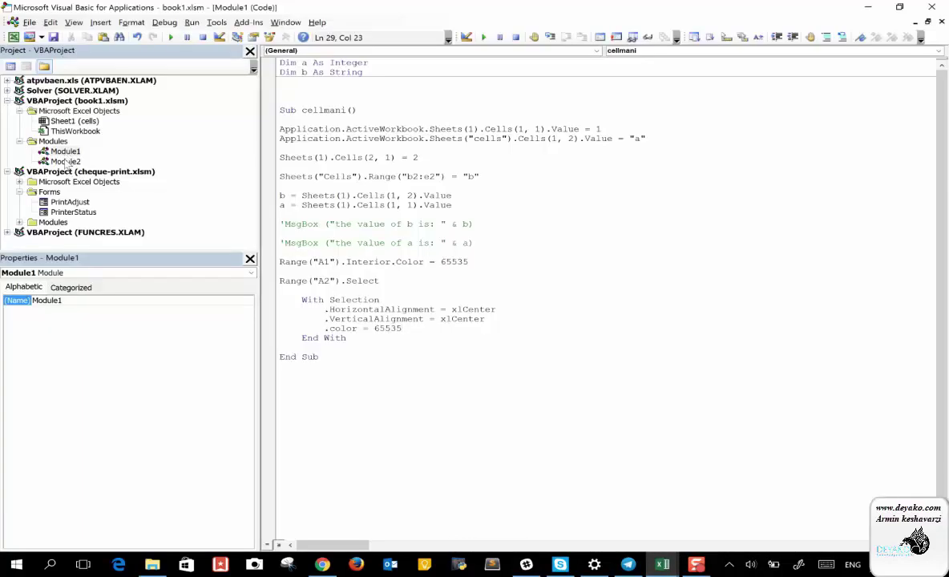
# Step: Copy the Rows("2:2").RowHeight = 26.7 line from Module2's test macro, then return to Module1
pyautogui.doubleClick(66, 161)
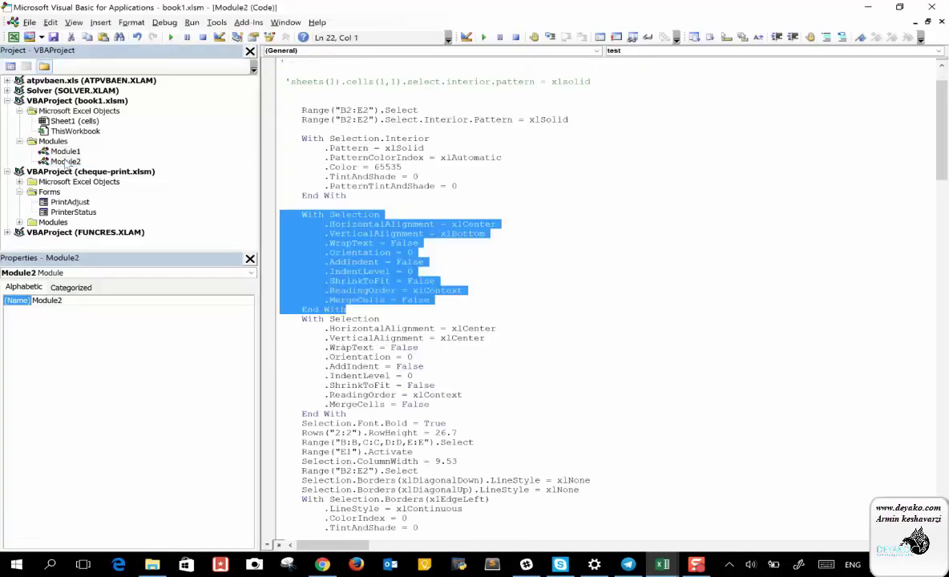
pyautogui.scroll(-2, 434, 327)
pyautogui.scroll(-1, 434, 328)
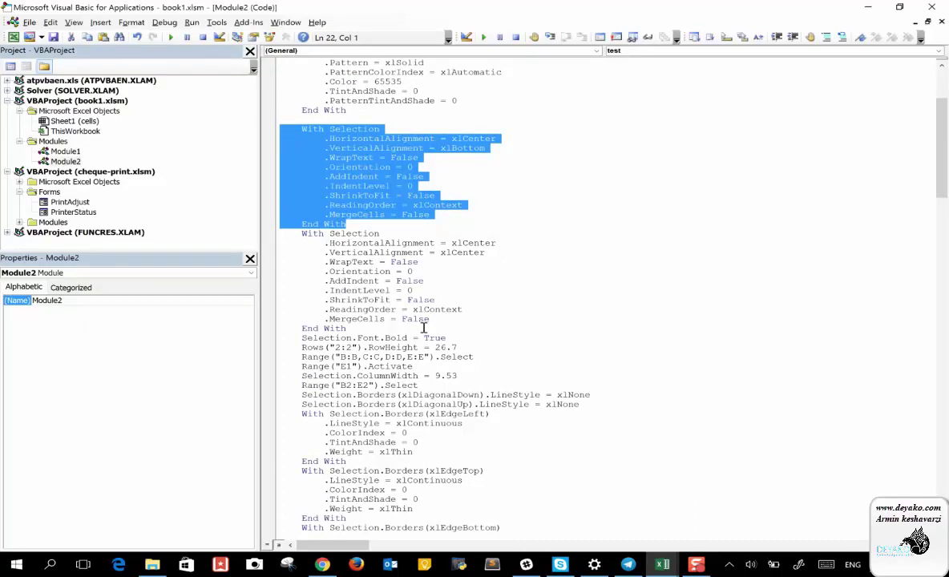
pyautogui.scroll(-2, 424, 328)
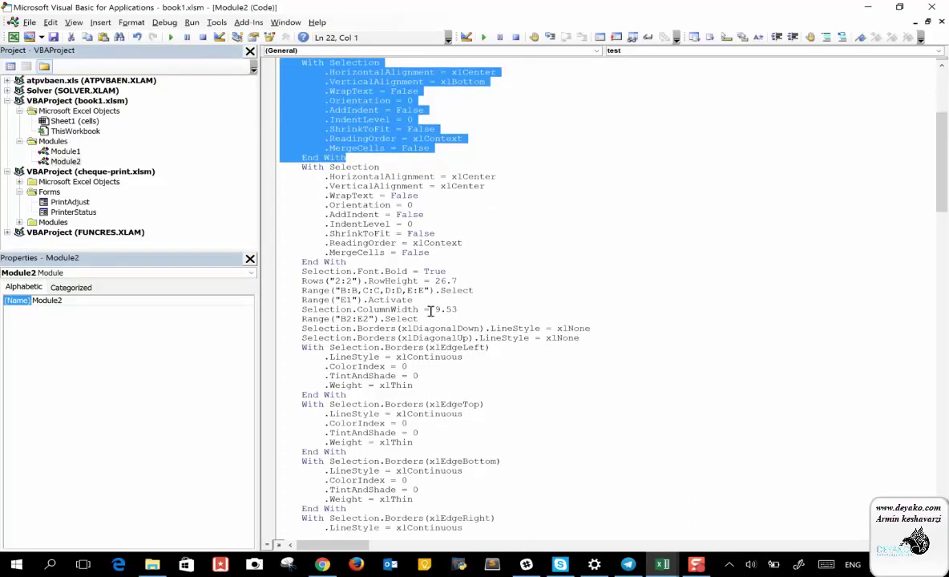
pyautogui.click(326, 275)
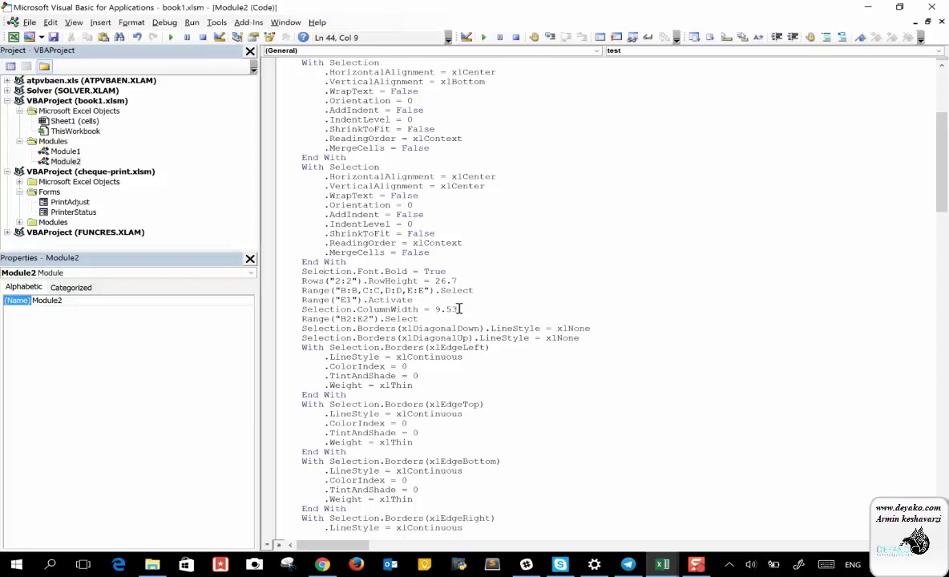
pyautogui.moveTo(459, 308); pyautogui.dragTo(278, 309)
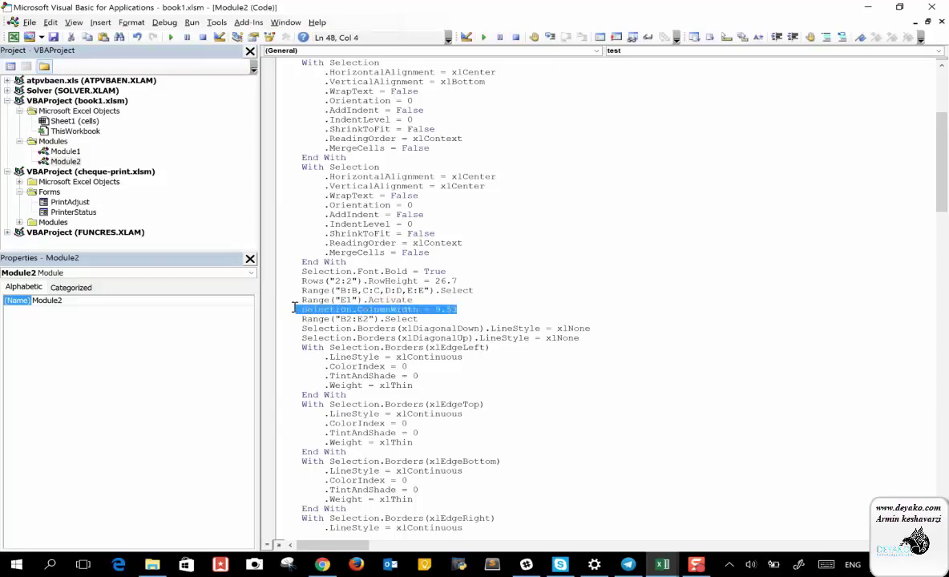
pyautogui.moveTo(457, 281); pyautogui.dragTo(290, 279)
pyautogui.hotkey('ctrl', 'c')
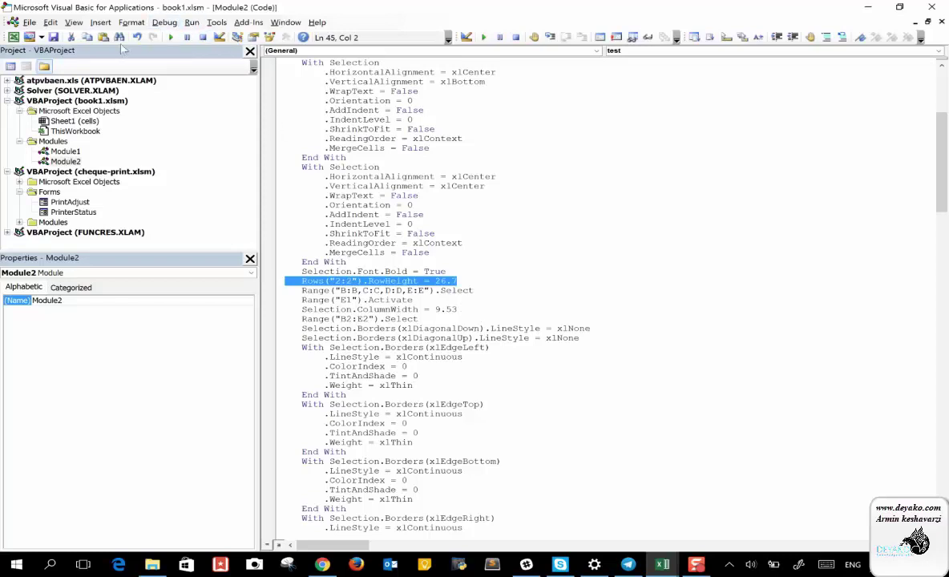
pyautogui.doubleClick(66, 150)
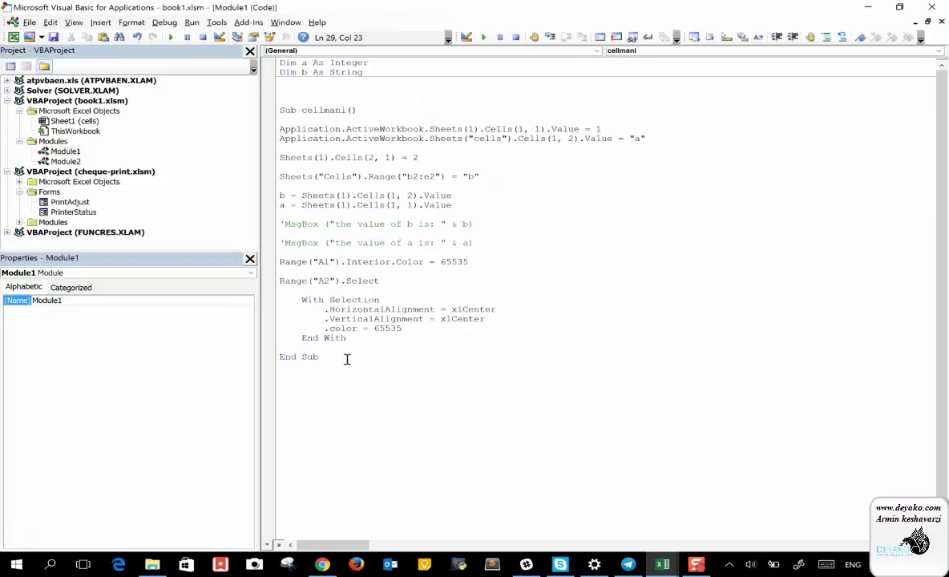
# Step: Paste an unindented Rows("2:2").RowHeight line after the colour line and change its value to 30
pyautogui.press('Return')
pyautogui.write('Rows("2:2").RowHeight = 26.7')
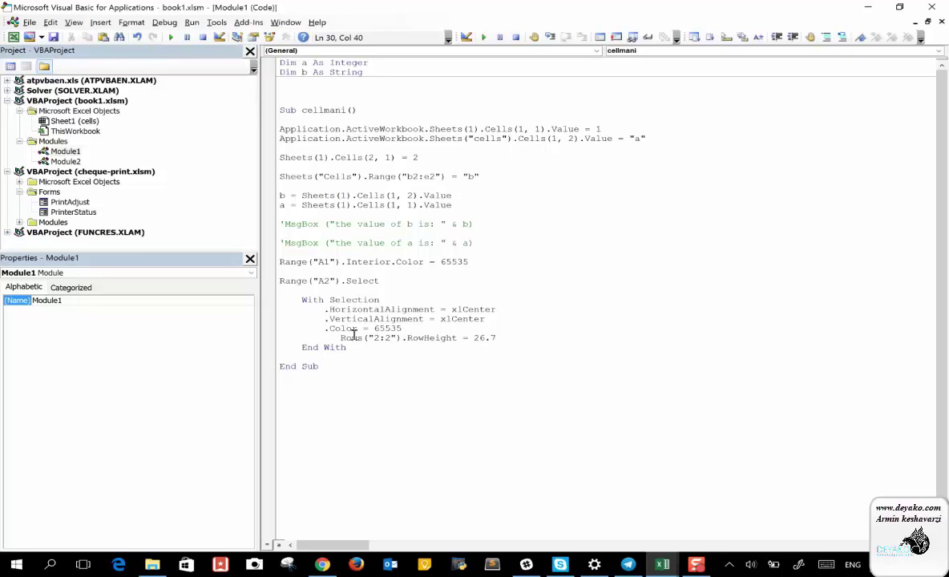
pyautogui.hotkey('ctrl', 'z')
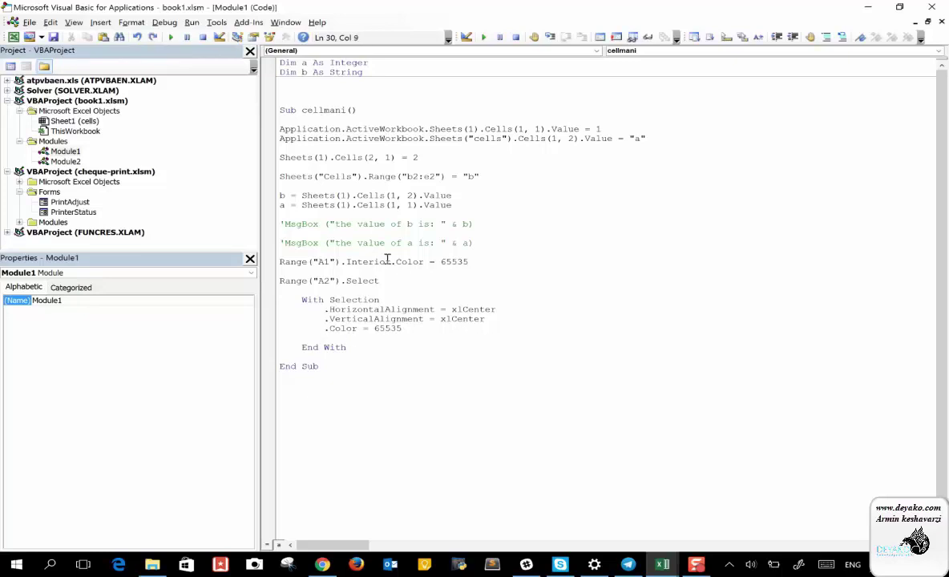
pyautogui.hotkey('ctrl', 'v')
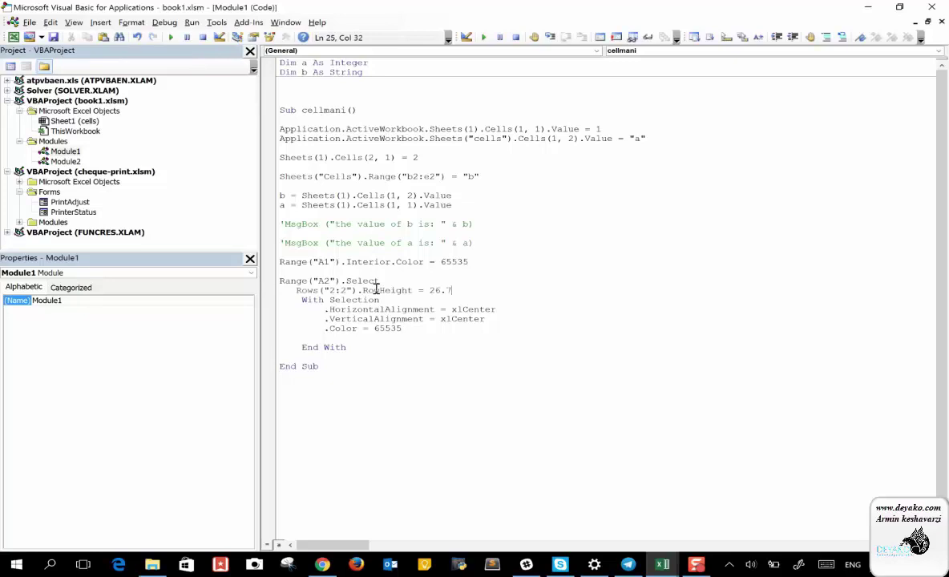
pyautogui.click(293, 291)
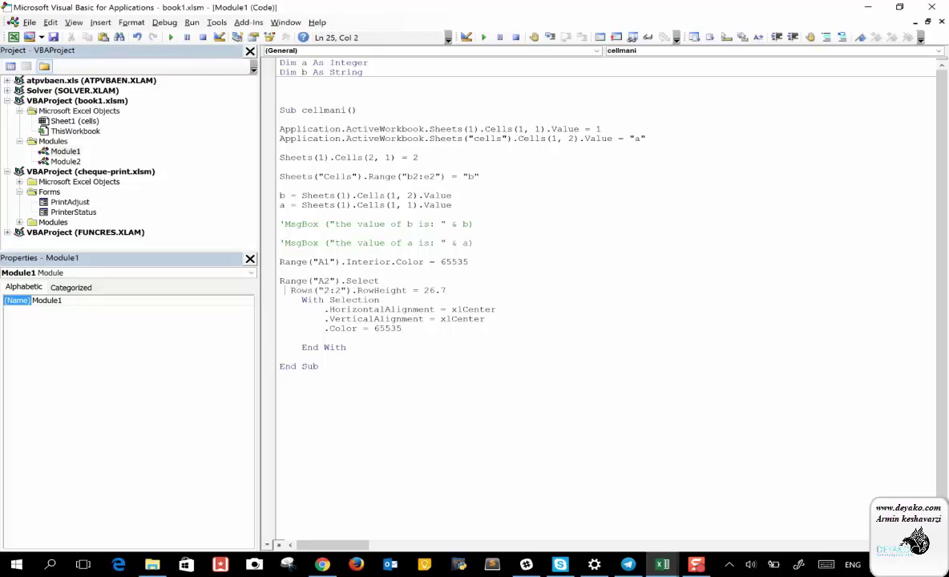
pyautogui.press('BackSpace')
pyautogui.press('BackSpace')
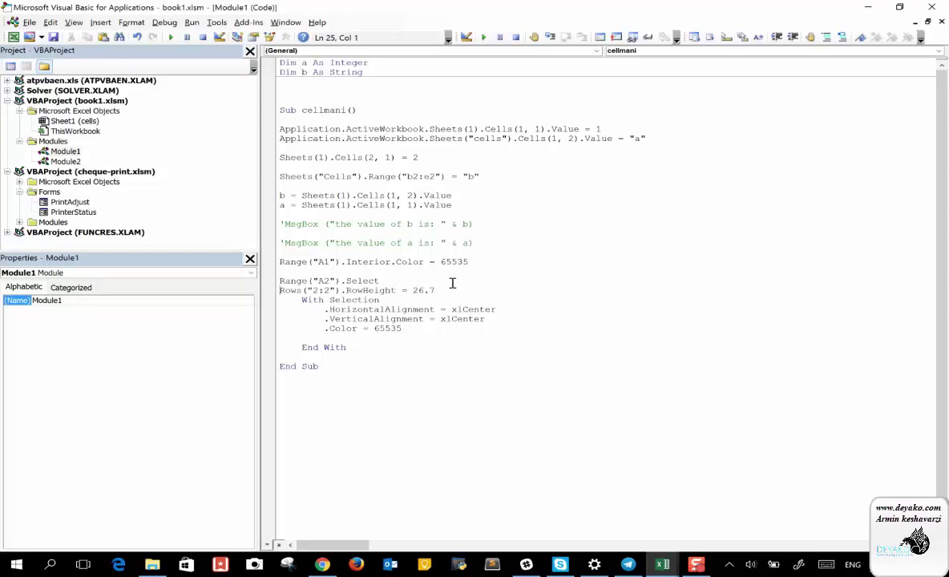
pyautogui.press('Return')
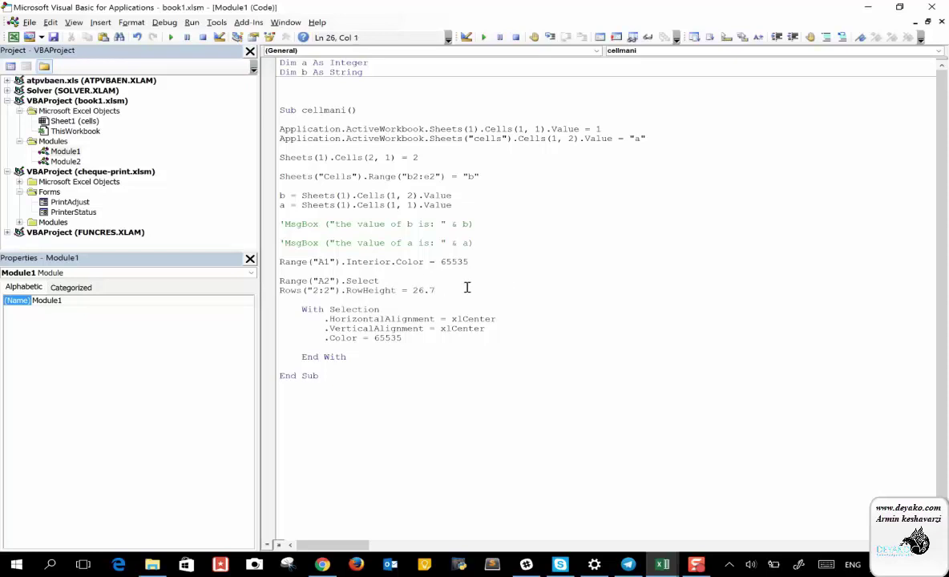
pyautogui.moveTo(436, 290); pyautogui.dragTo(420, 292)
pyautogui.write('0')
# Step: Paste a second, unindented Rows("2:2").RowHeight = 26.7 line beneath it
pyautogui.press('Return')
pyautogui.hotkey('ctrl', 'v')
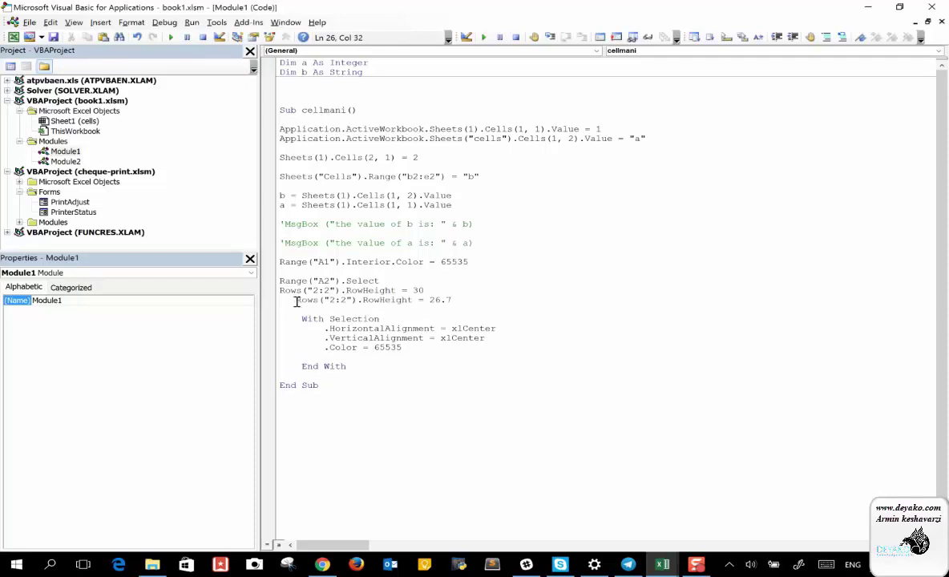
pyautogui.press('BackSpace')
pyautogui.press('BackSpace')
pyautogui.press('BackSpace')
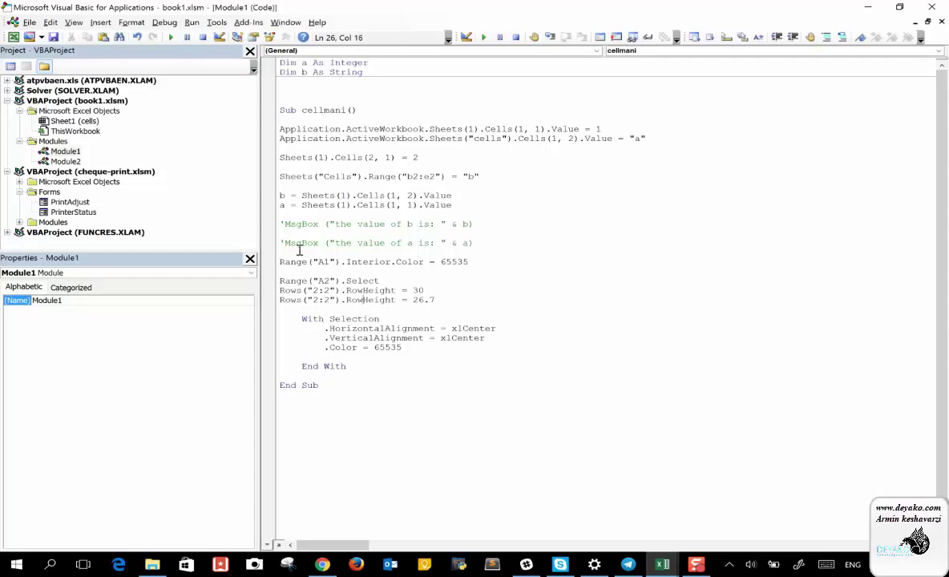
# Step: Change the second row line to Rows("2:2").ColumnWidth = 30 using ColumnWidth from Module2
pyautogui.click(68, 161)
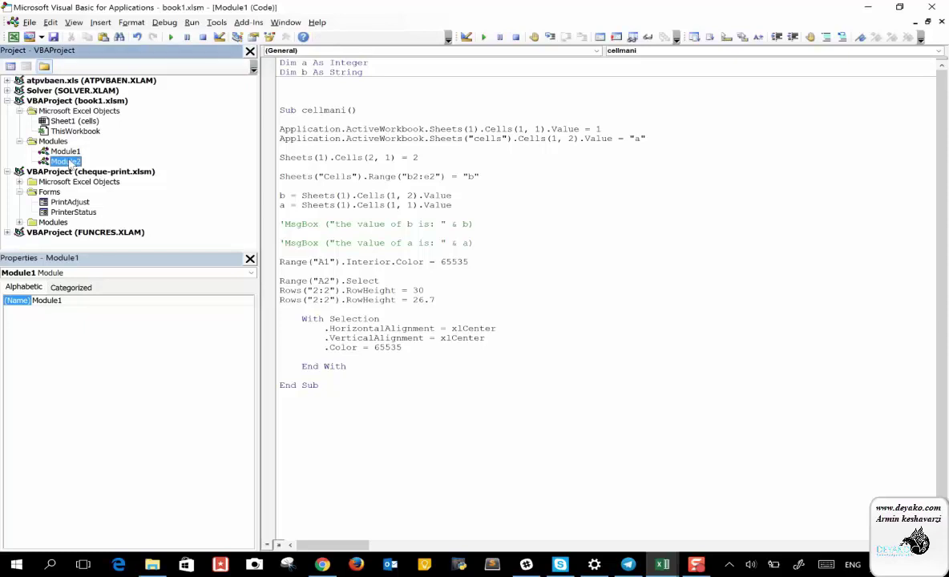
pyautogui.doubleClick(68, 161)
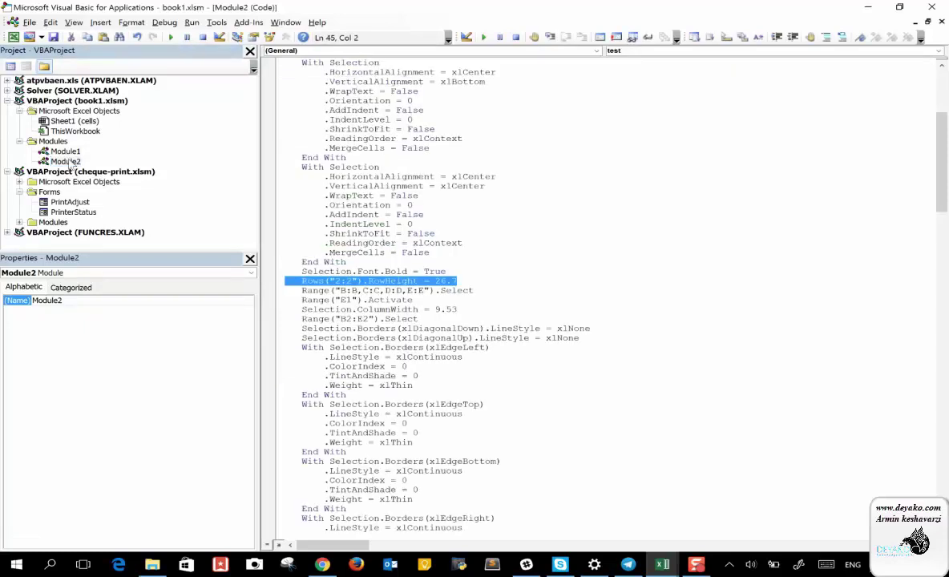
pyautogui.doubleClick(405, 310)
pyautogui.hotkey('ctrl', 'c')
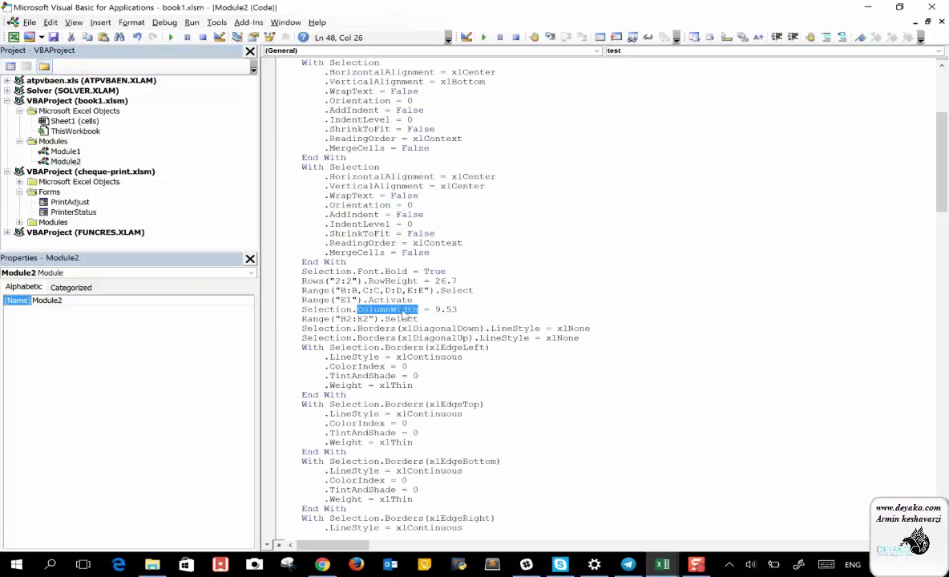
pyautogui.click(64, 151)
pyautogui.doubleClick(62, 150)
pyautogui.doubleClick(370, 299)
pyautogui.hotkey('ctrl', 'v')
pyautogui.moveTo(446, 299); pyautogui.dragTo(424, 299)
pyautogui.write('3')
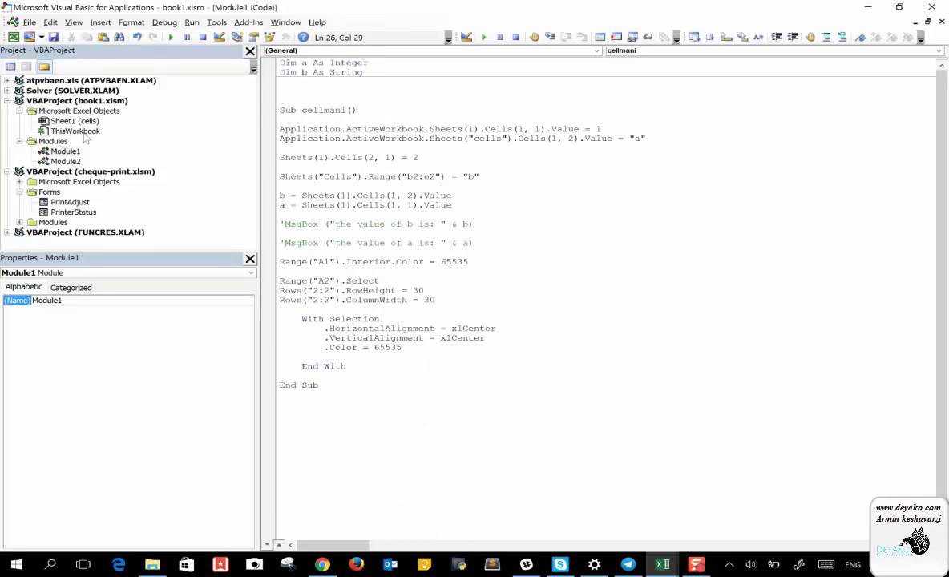
# Step: Paste Module2's Selection.Borders(xlDiagonalDown).LineStyle = xlNone line under .Color in cellmani's With block
pyautogui.doubleClick(66, 161)
pyautogui.scroll(-2, 415, 388)
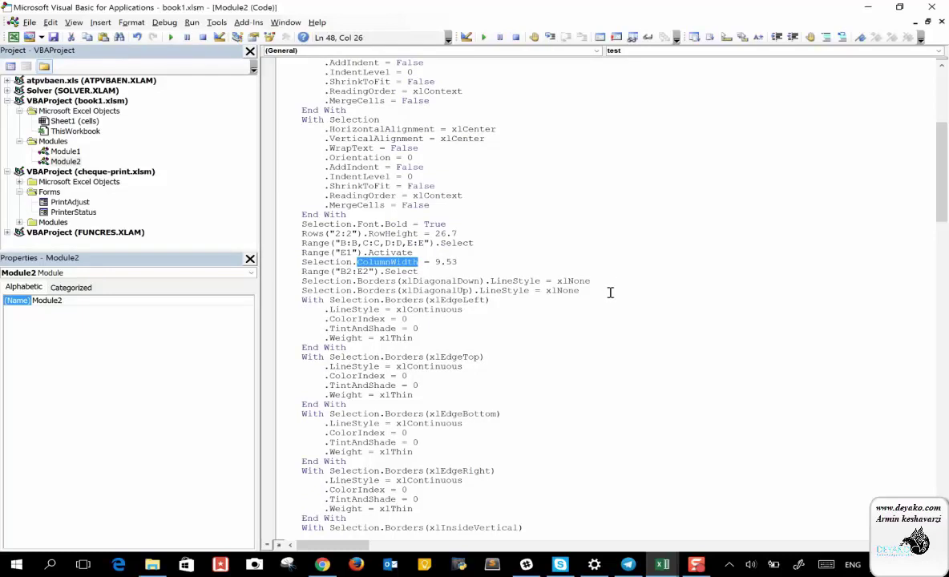
pyautogui.moveTo(610, 280); pyautogui.dragTo(302, 281)
pyautogui.hotkey('ctrl', 'c')
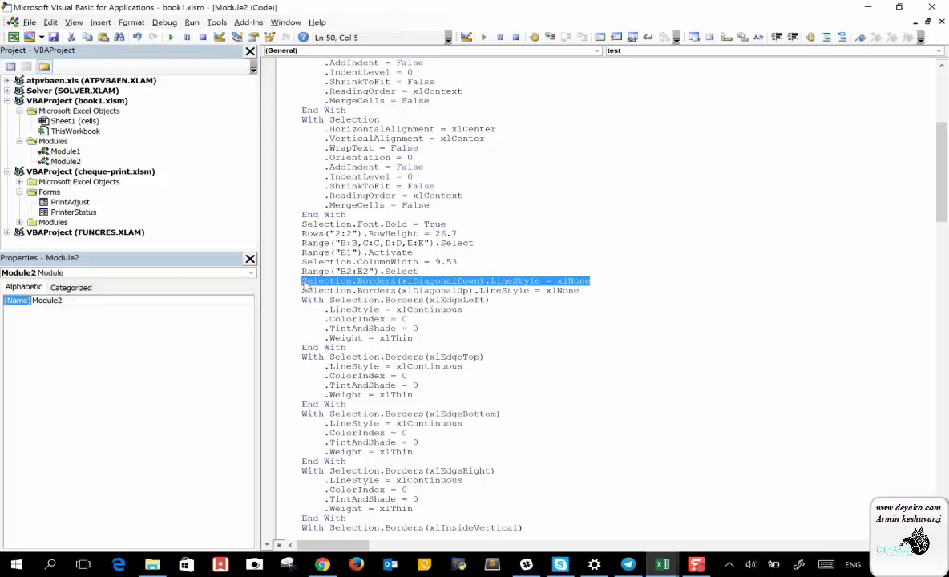
pyautogui.click(66, 150)
pyautogui.doubleClick(66, 151)
pyautogui.press('Return')
pyautogui.hotkey('ctrl', 'v')
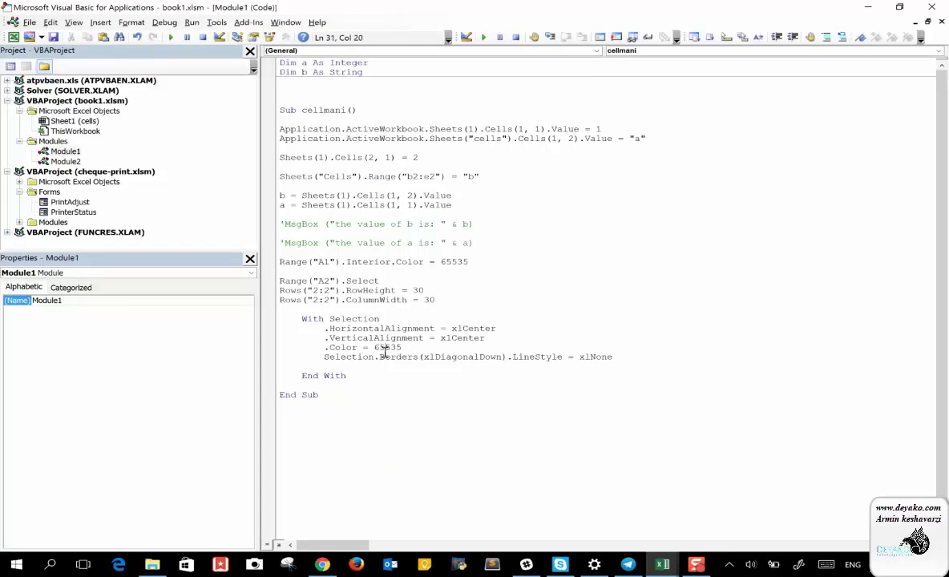
# Step: Delete the "Selection." prefix from the pasted Borders(xlDiagonalDown) line
pyautogui.click(376, 357)
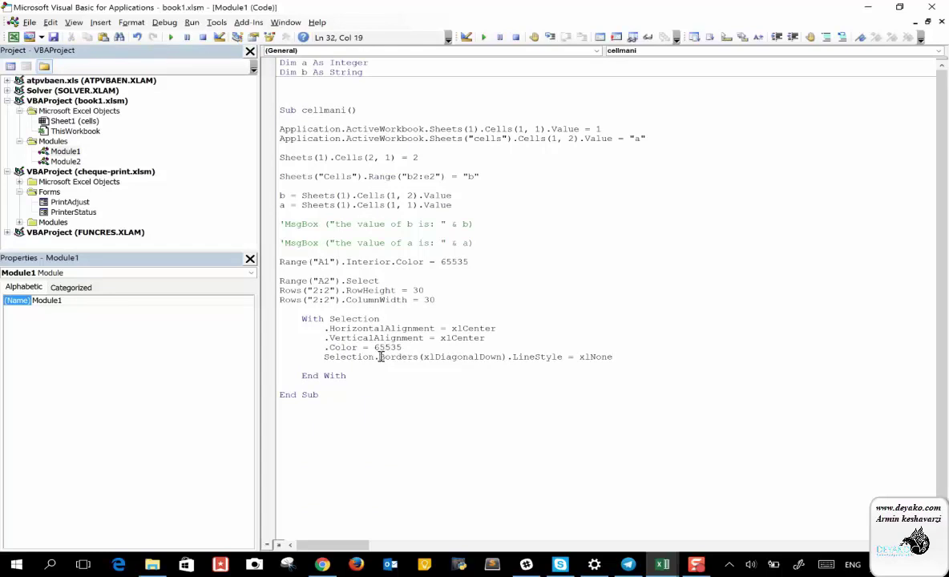
pyautogui.rightClick(327, 358)
pyautogui.click(368, 366)
pyautogui.press('BackSpace')
pyautogui.press('BackSpace')
pyautogui.press('BackSpace')
pyautogui.press('BackSpace')
pyautogui.press('BackSpace')
pyautogui.press('BackSpace')
pyautogui.press('BackSpace')
pyautogui.press('BackSpace')
pyautogui.press('BackSpace')
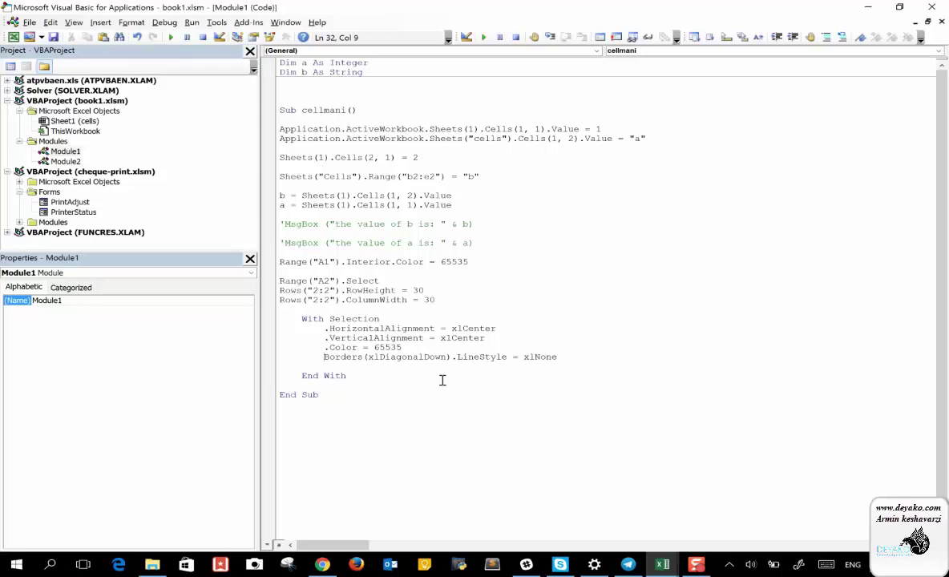
pyautogui.doubleClick(541, 355)
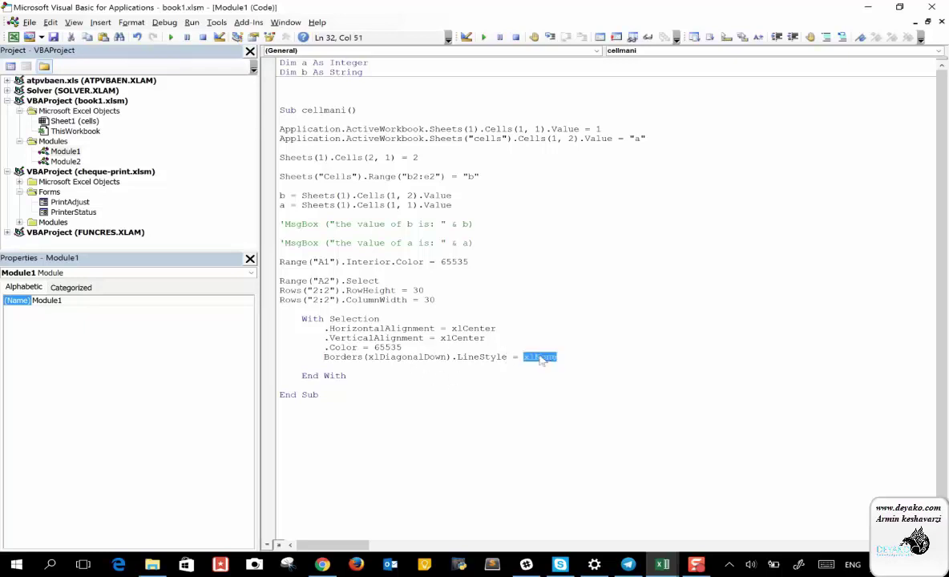
# Step: Scroll through Module2's recorded macro to compare, then return to Module1's cellmani code
pyautogui.doubleClick(66, 161)
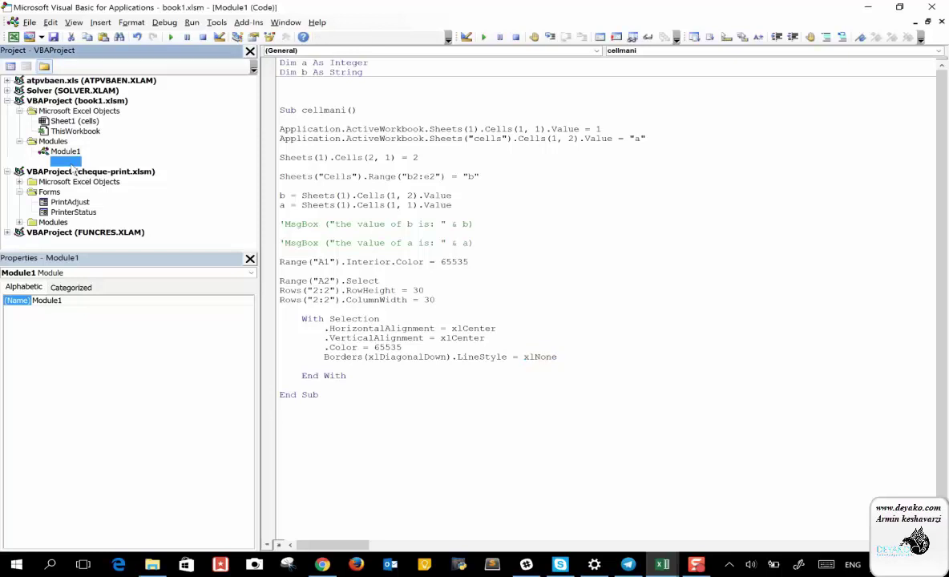
pyautogui.scroll(-1, 413, 377)
pyautogui.scroll(-1, 414, 377)
pyautogui.scroll(-1, 414, 376)
pyautogui.scroll(-1, 414, 377)
pyautogui.scroll(-1, 413, 377)
pyautogui.scroll(-2, 414, 377)
pyautogui.scroll(-5, 414, 376)
pyautogui.scroll(-6, 413, 376)
pyautogui.scroll(-5, 413, 376)
pyautogui.scroll(-14, 414, 377)
pyautogui.scroll(-15, 414, 376)
pyautogui.scroll(-5, 413, 376)
pyautogui.scroll(-10, 414, 376)
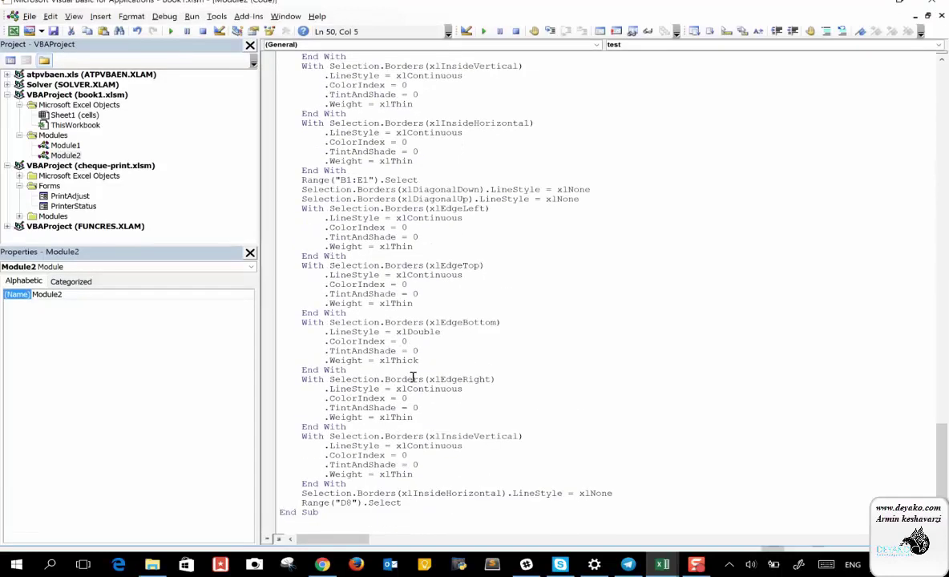
pyautogui.scroll(17, 413, 377)
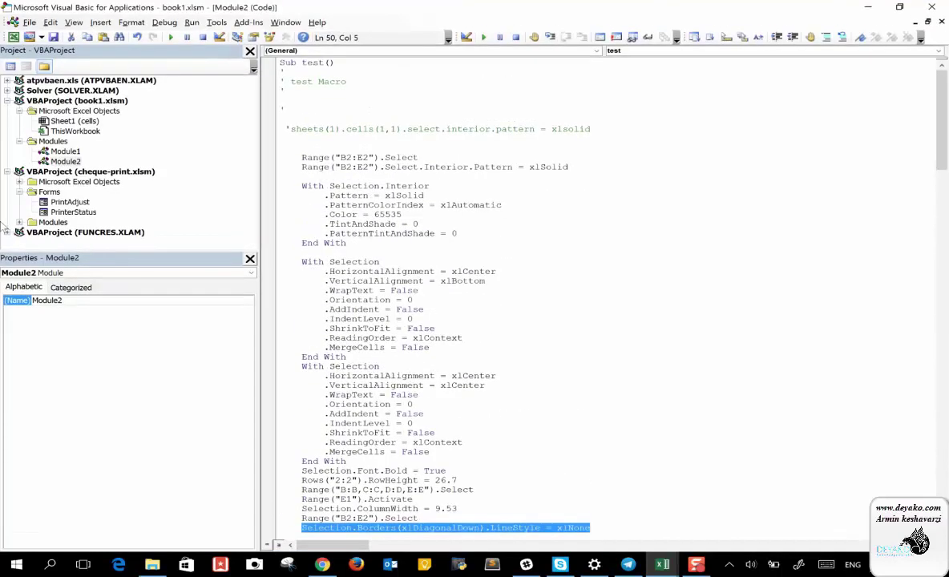
pyautogui.doubleClick(58, 151)
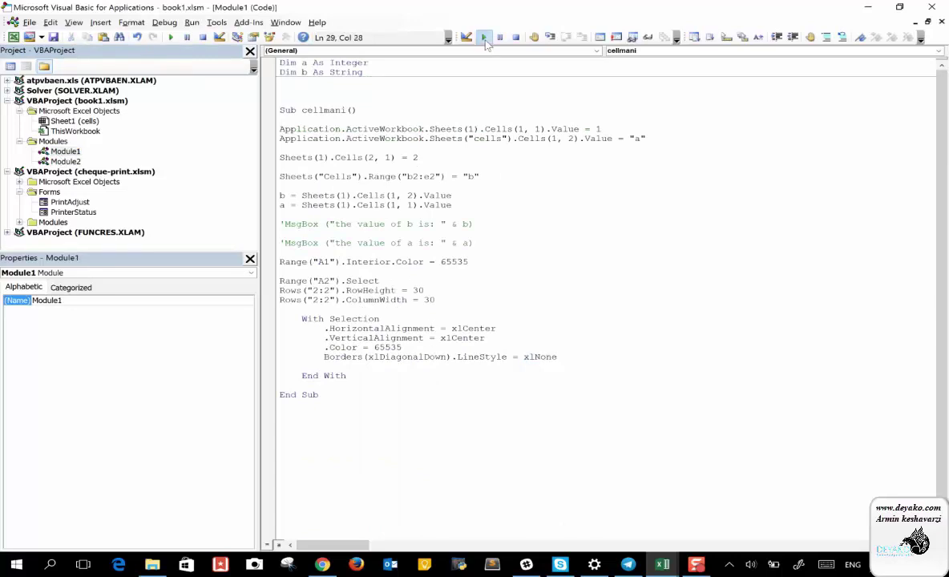
# Step: Run cellmani, fix the compile error by adding a dot before Borders, and run again
pyautogui.click(484, 38)
pyautogui.click(459, 333)
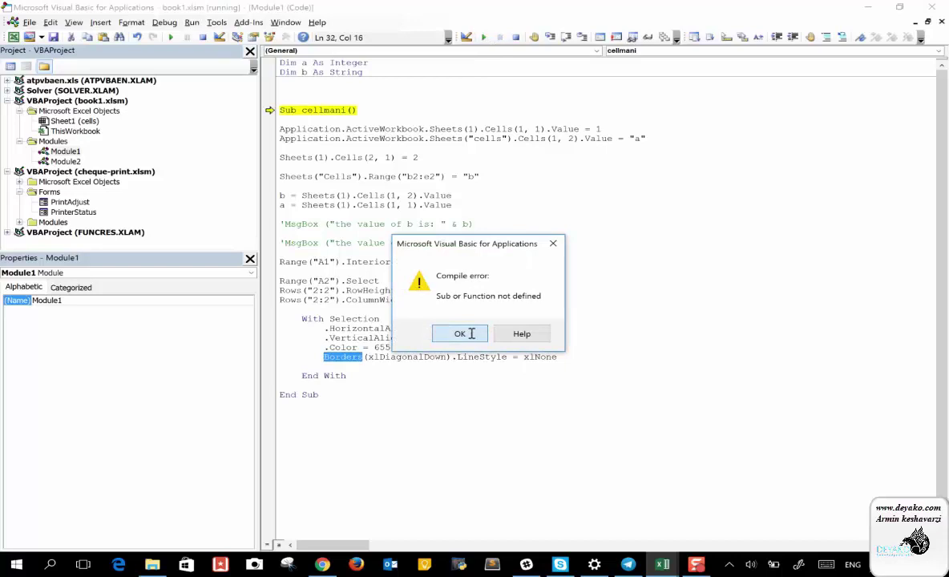
pyautogui.click(328, 359)
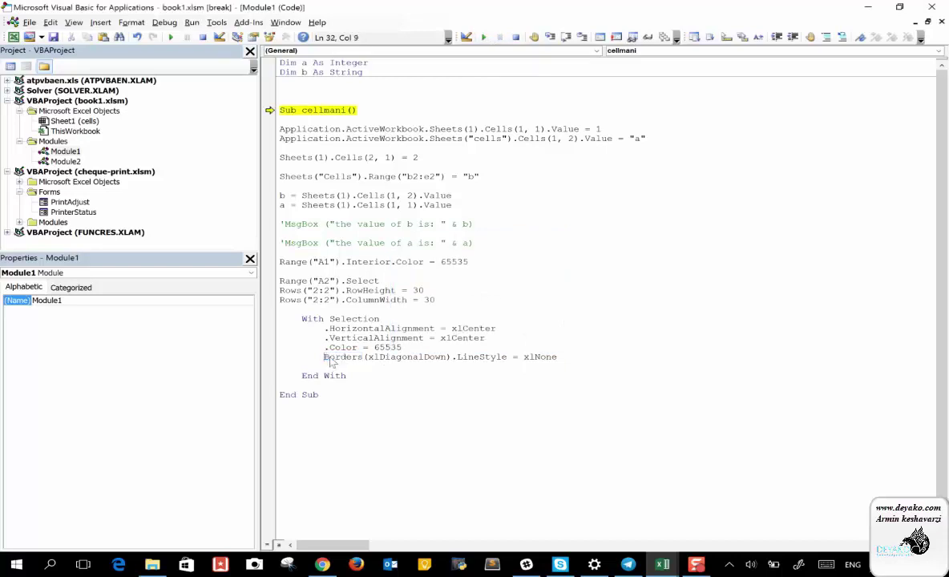
pyautogui.write('.')
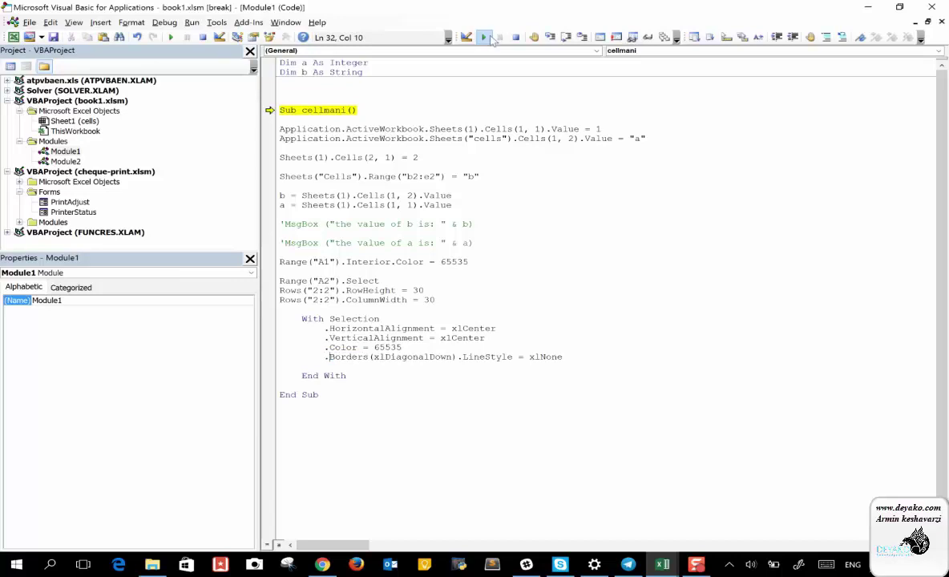
pyautogui.click(484, 38)
pyautogui.click(484, 38)
# Step: Debug the run-time 438 error by changing .Color to .Interior.Color, then resume the macro
pyautogui.click(503, 253)
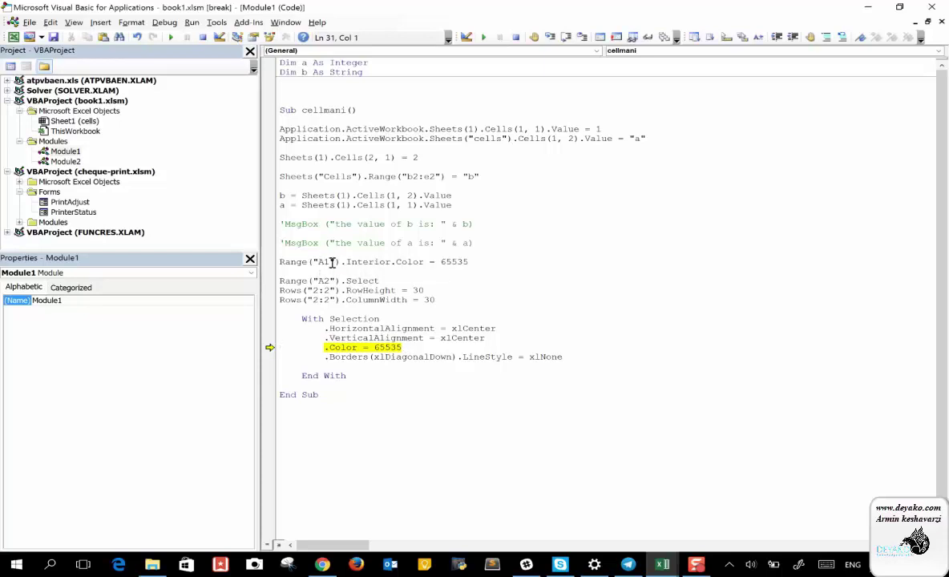
pyautogui.moveTo(341, 262); pyautogui.dragTo(395, 261)
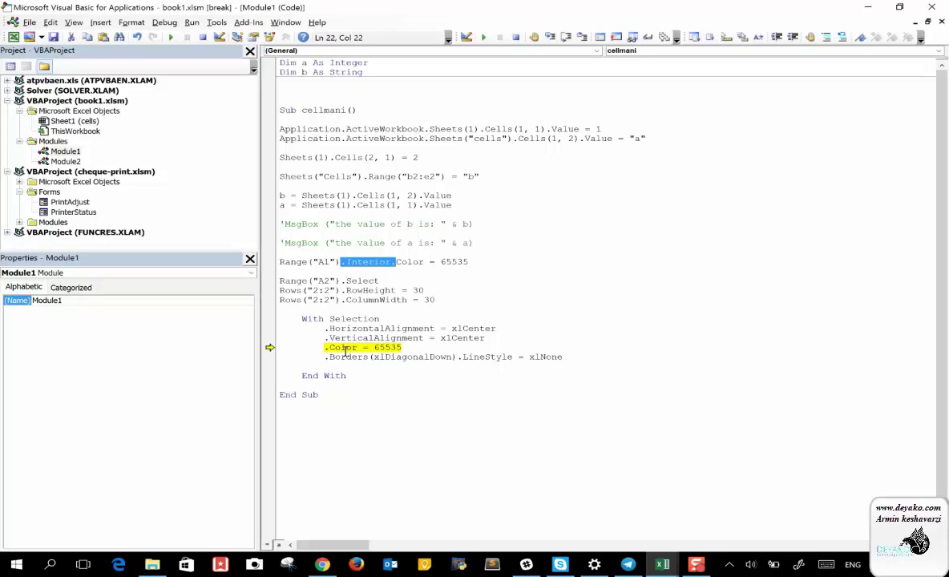
pyautogui.click(364, 280)
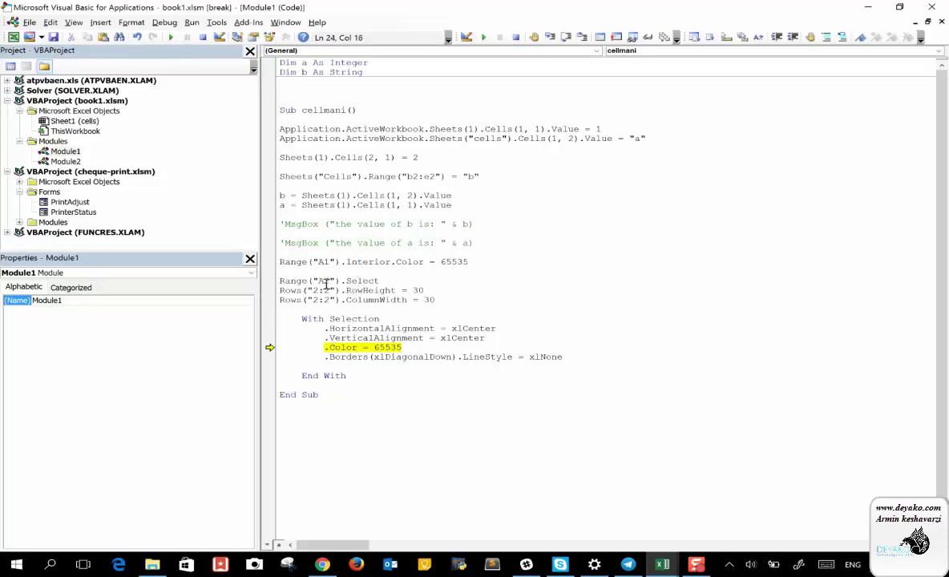
pyautogui.click(325, 347)
pyautogui.write('.Interior.')
pyautogui.press('BackSpace')
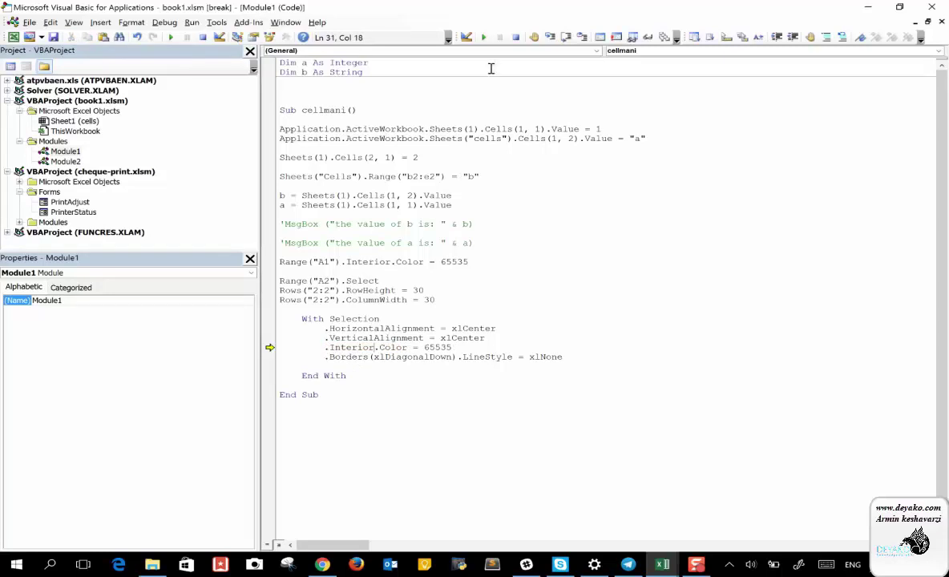
pyautogui.click(484, 38)
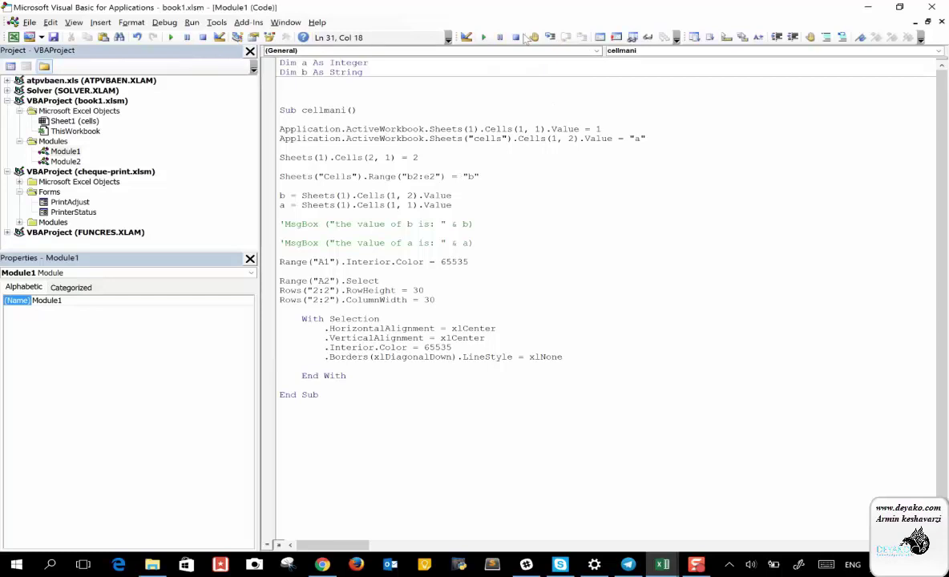
# Step: Run cellmani again and inspect column A, A1 and A2 in book1 for yellow, centred formatting
pyautogui.click(484, 38)
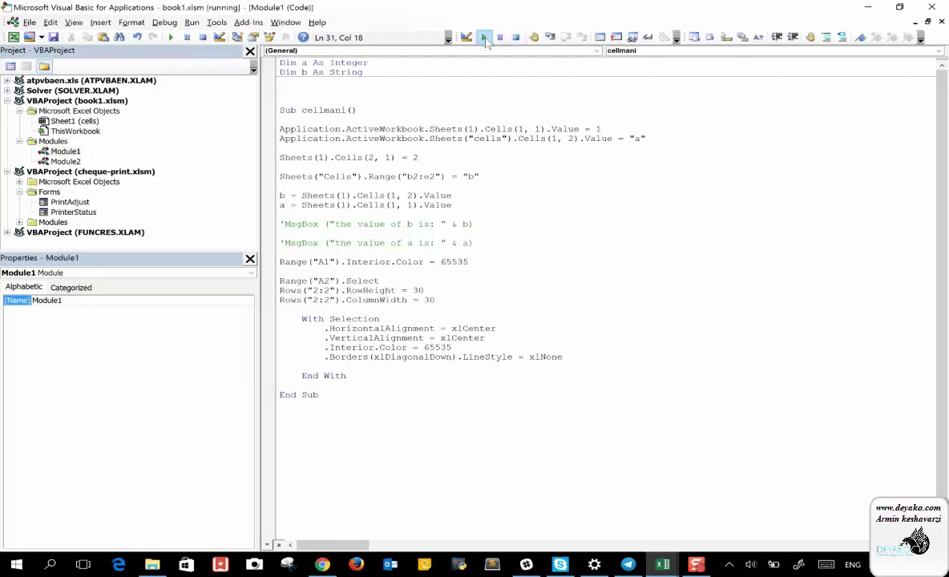
pyautogui.click(509, 485)
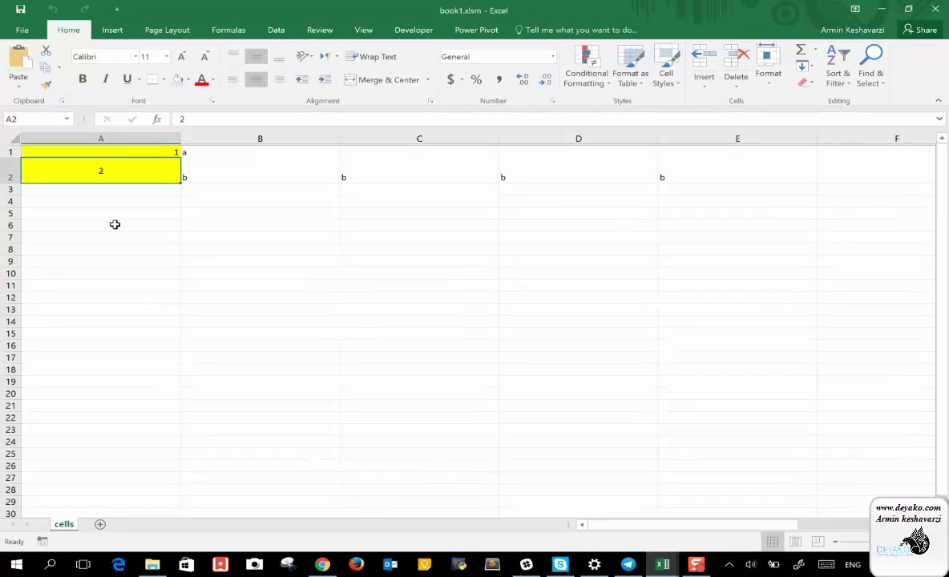
pyautogui.click(122, 138)
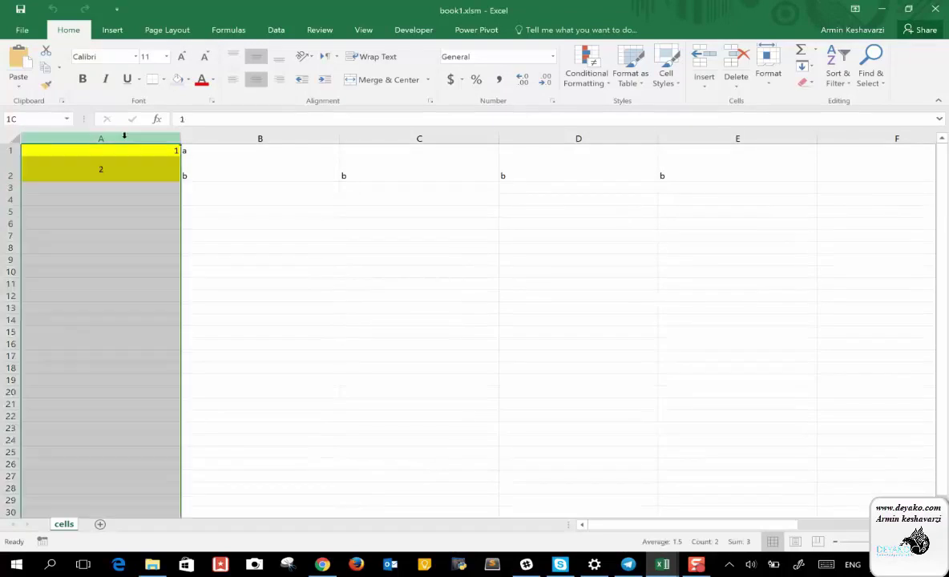
pyautogui.click(77, 165)
pyautogui.click(105, 150)
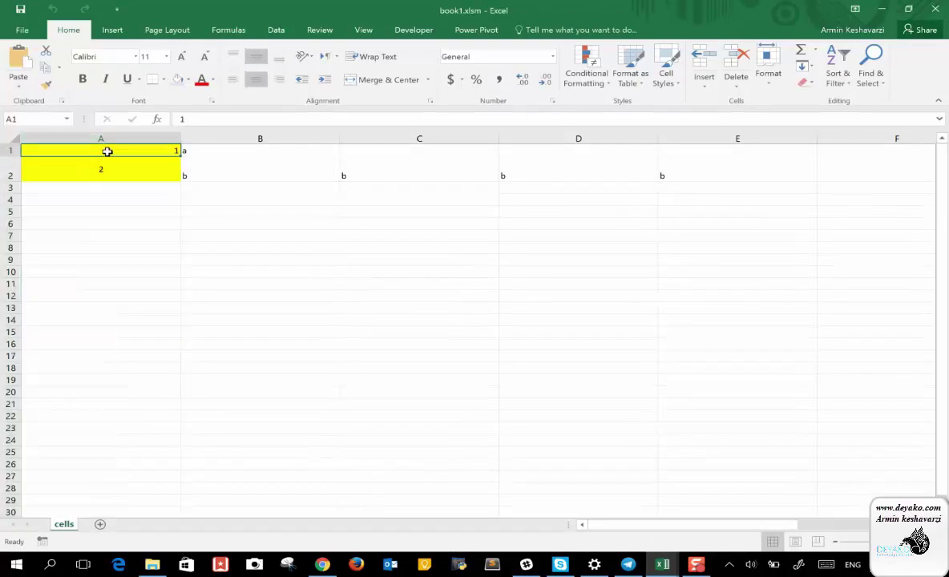
pyautogui.click(61, 174)
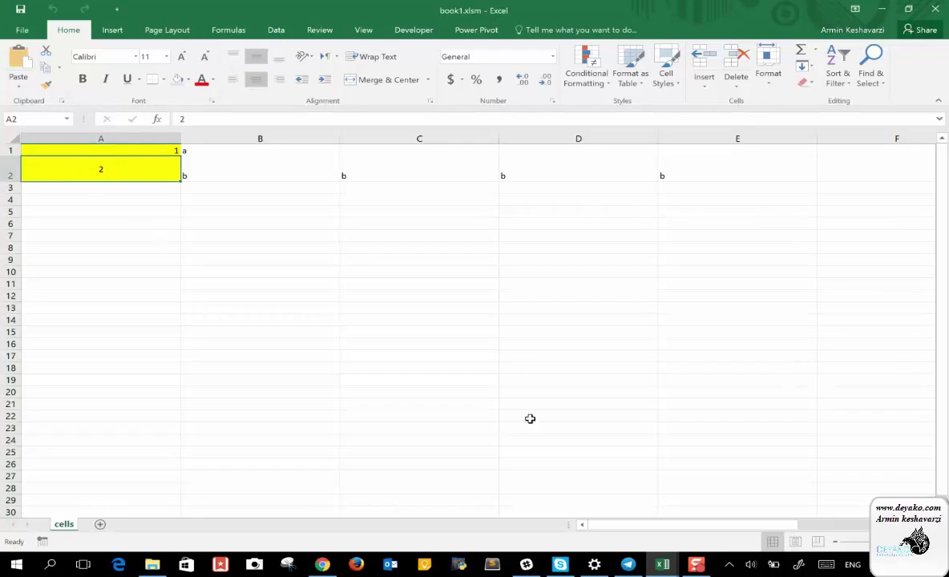
pyautogui.moveTo(662, 564)
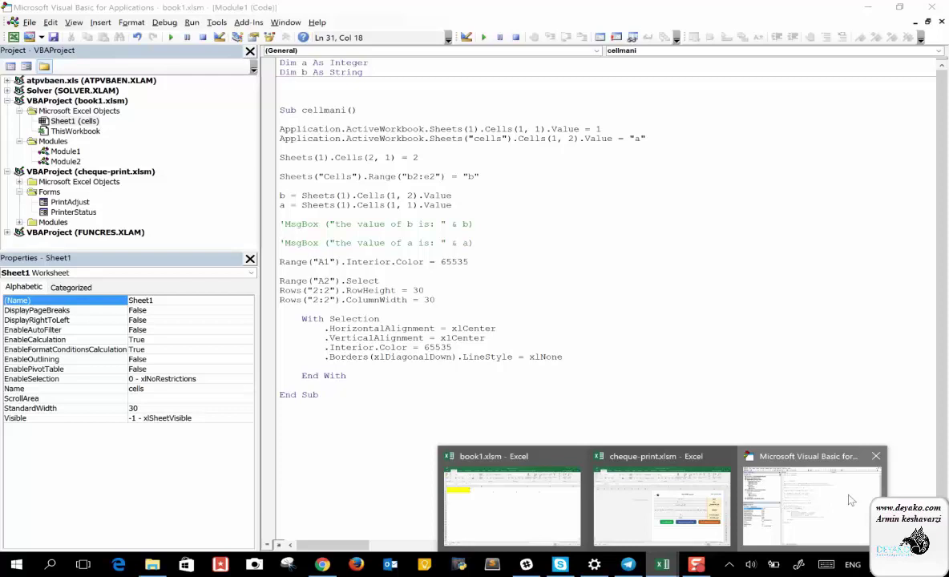
# Step: Return to the VBA editor and scroll through the recorded test macro in Module2
pyautogui.click(851, 500)
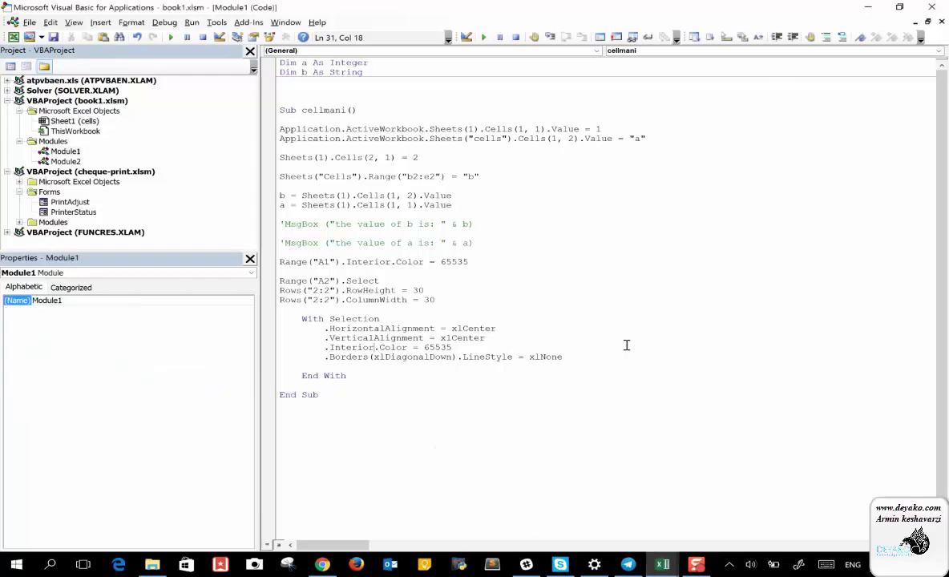
pyautogui.doubleClick(71, 163)
pyautogui.scroll(-2, 502, 314)
pyautogui.scroll(-1, 500, 314)
pyautogui.scroll(2, 500, 314)
pyautogui.scroll(-5, 501, 314)
pyautogui.scroll(-2, 501, 314)
pyautogui.scroll(-1, 501, 314)
pyautogui.scroll(-1, 500, 314)
pyautogui.scroll(-3, 501, 314)
pyautogui.scroll(-5, 501, 314)
pyautogui.scroll(-2, 501, 314)
pyautogui.scroll(-3, 501, 314)
pyautogui.scroll(-4, 501, 314)
pyautogui.scroll(-4, 500, 314)
pyautogui.scroll(-3, 500, 314)
pyautogui.scroll(-2, 501, 314)
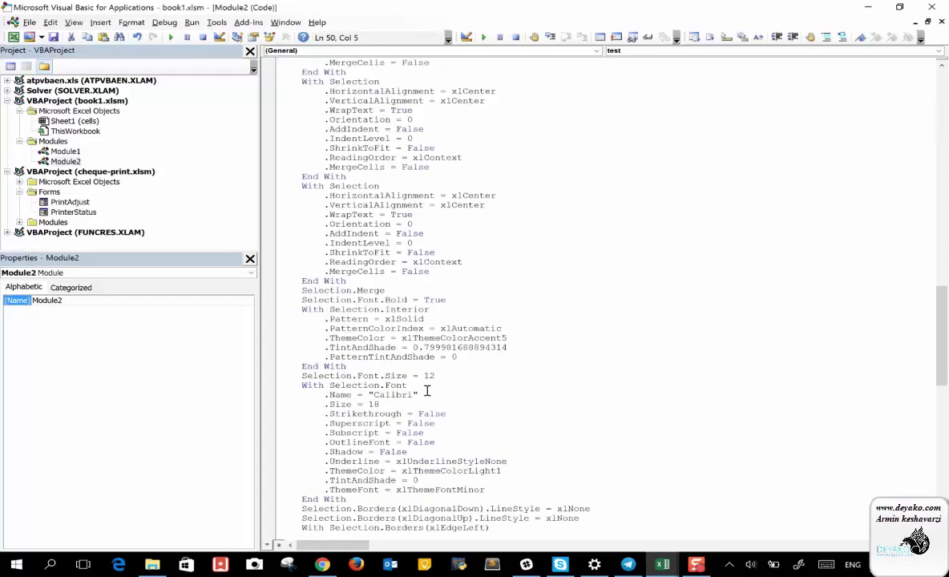
pyautogui.scroll(-2, 419, 386)
pyautogui.scroll(-1, 409, 397)
pyautogui.scroll(-1, 395, 409)
pyautogui.scroll(-4, 396, 409)
pyautogui.scroll(-3, 396, 409)
pyautogui.scroll(-5, 395, 408)
pyautogui.scroll(-5, 396, 409)
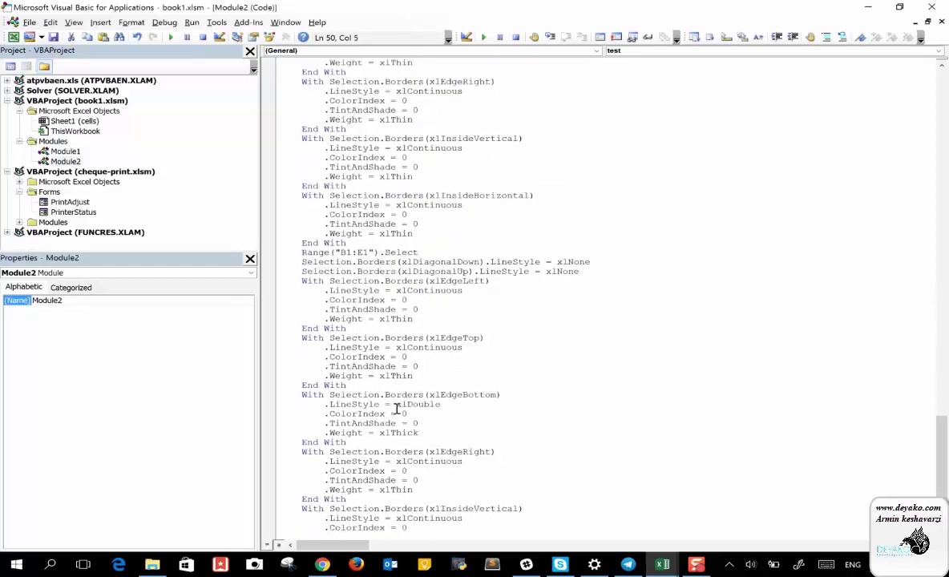
# Step: Search Module2 for 'co' and step through each color match with Find Next
pyautogui.hotkey('ctrl', 'f')
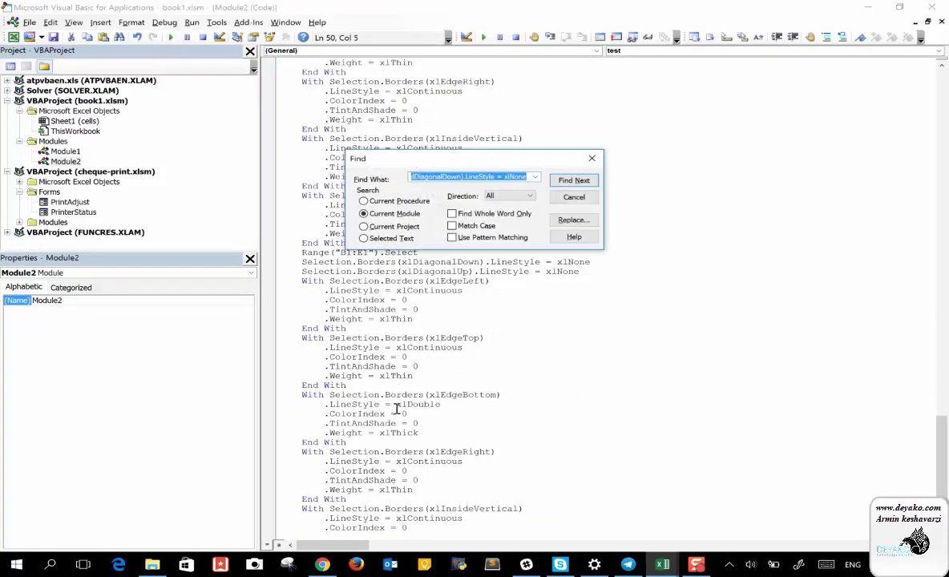
pyautogui.write('color')
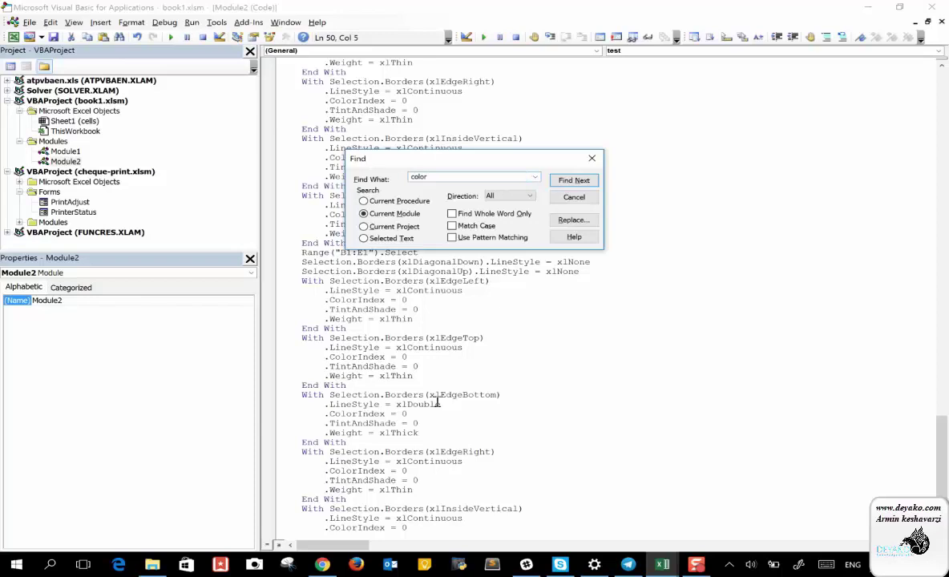
pyautogui.click(574, 180)
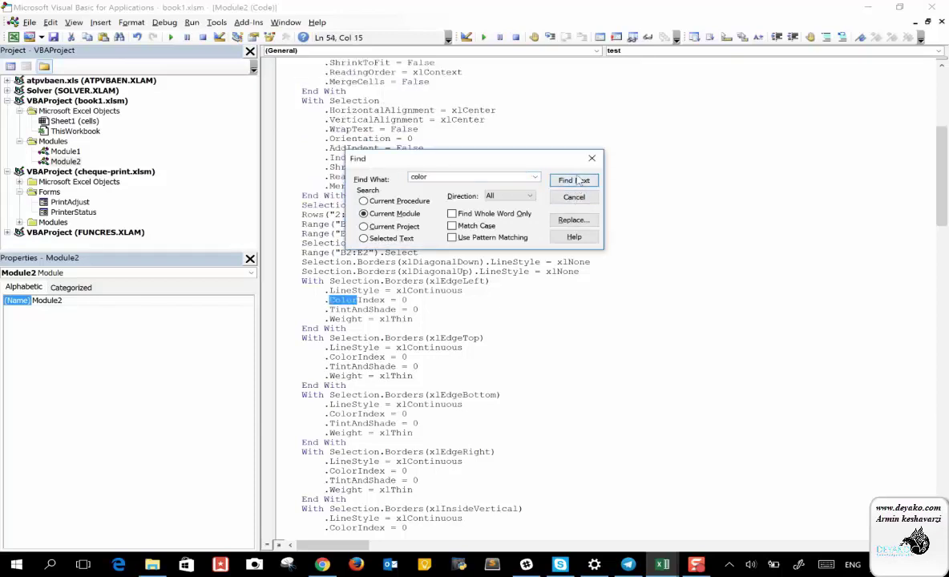
pyautogui.click(574, 180)
pyautogui.click(574, 181)
pyautogui.click(573, 180)
pyautogui.click(573, 181)
pyautogui.click(573, 180)
pyautogui.click(574, 180)
pyautogui.click(574, 180)
pyautogui.click(574, 180)
pyautogui.click(574, 181)
pyautogui.click(573, 180)
pyautogui.click(574, 180)
pyautogui.click(574, 180)
pyautogui.click(573, 181)
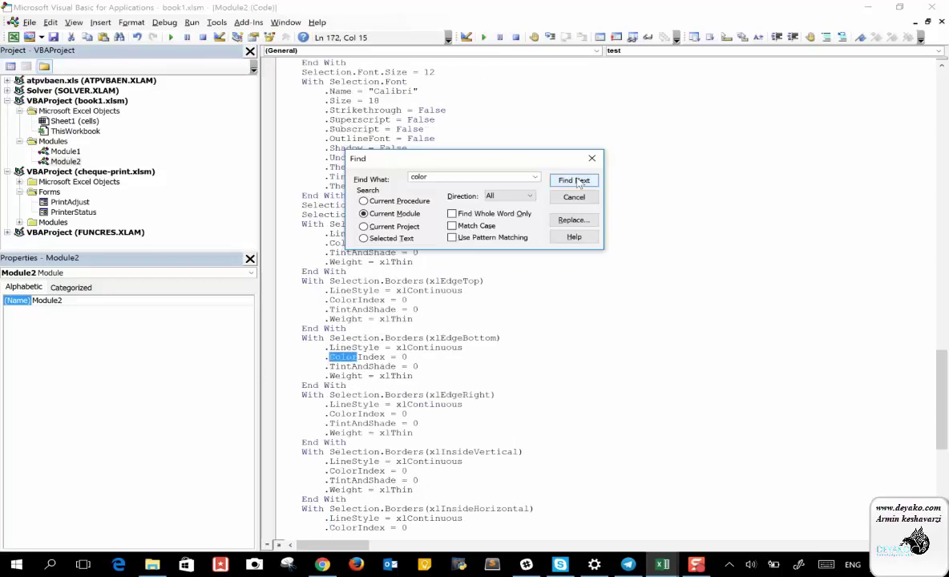
pyautogui.click(573, 181)
pyautogui.click(574, 180)
pyautogui.click(577, 181)
pyautogui.click(576, 181)
pyautogui.click(577, 182)
pyautogui.click(576, 181)
pyautogui.click(576, 181)
pyautogui.click(576, 180)
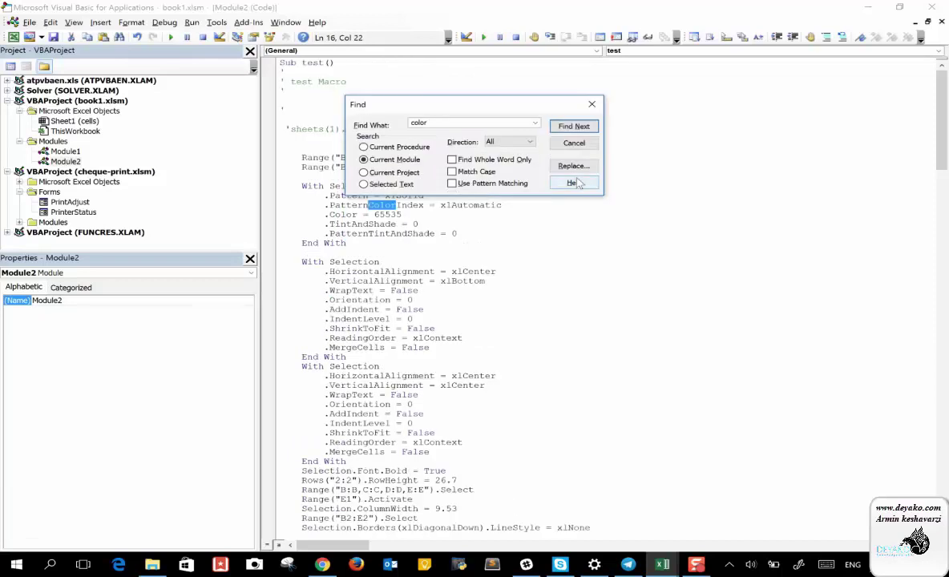
# Step: Briefly view the search Help, then keep finding further color matches
pyautogui.click(574, 182)
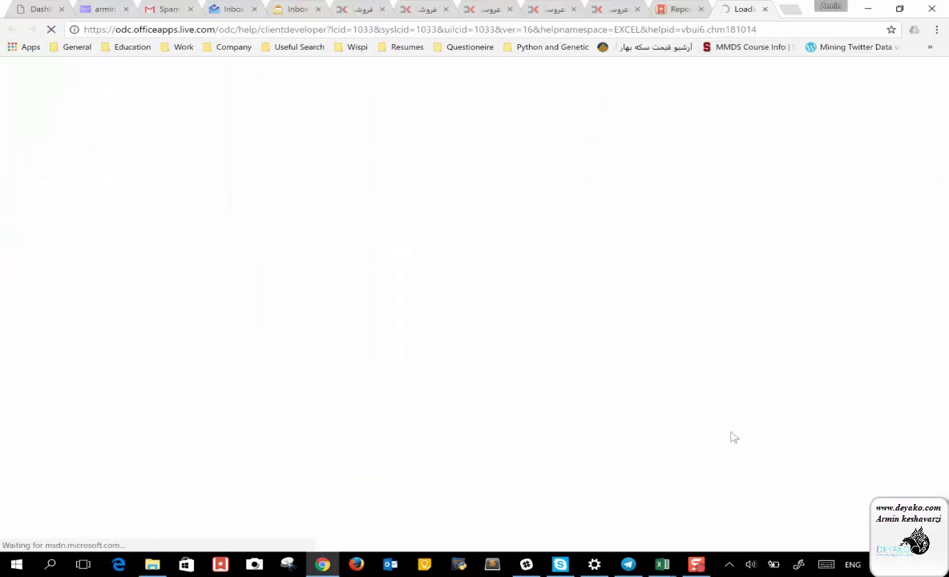
pyautogui.moveTo(662, 564)
pyautogui.click(781, 477)
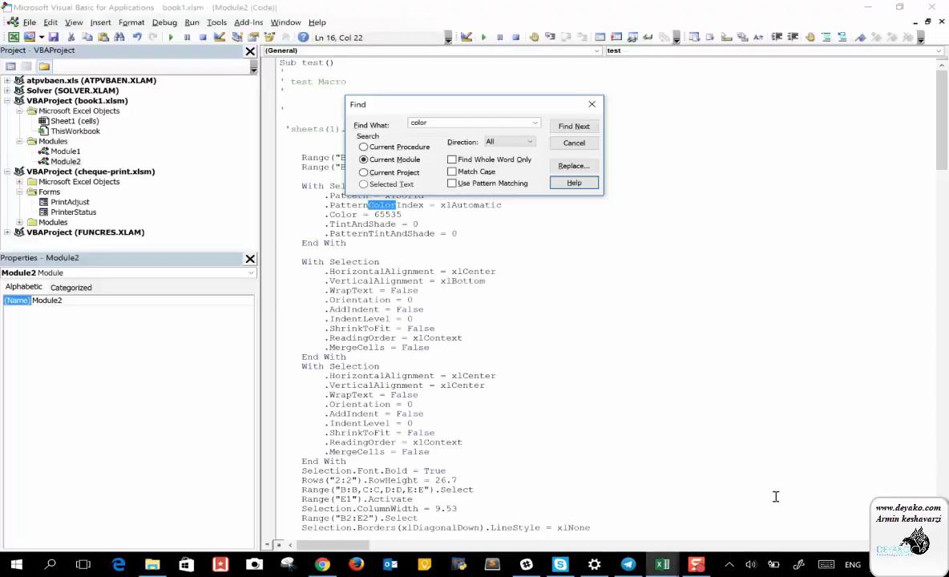
pyautogui.click(574, 127)
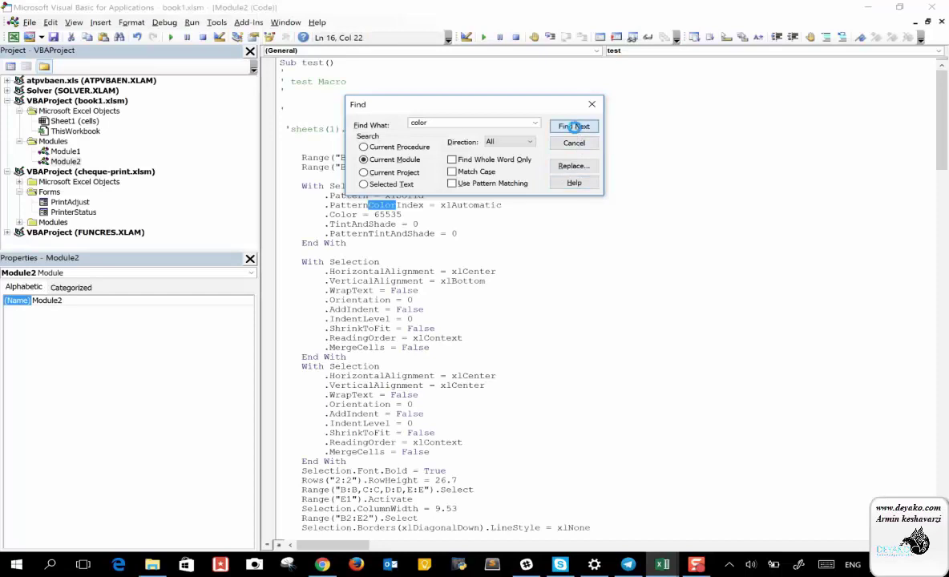
pyautogui.click(574, 127)
pyautogui.click(574, 126)
pyautogui.click(574, 127)
pyautogui.click(574, 127)
pyautogui.click(574, 127)
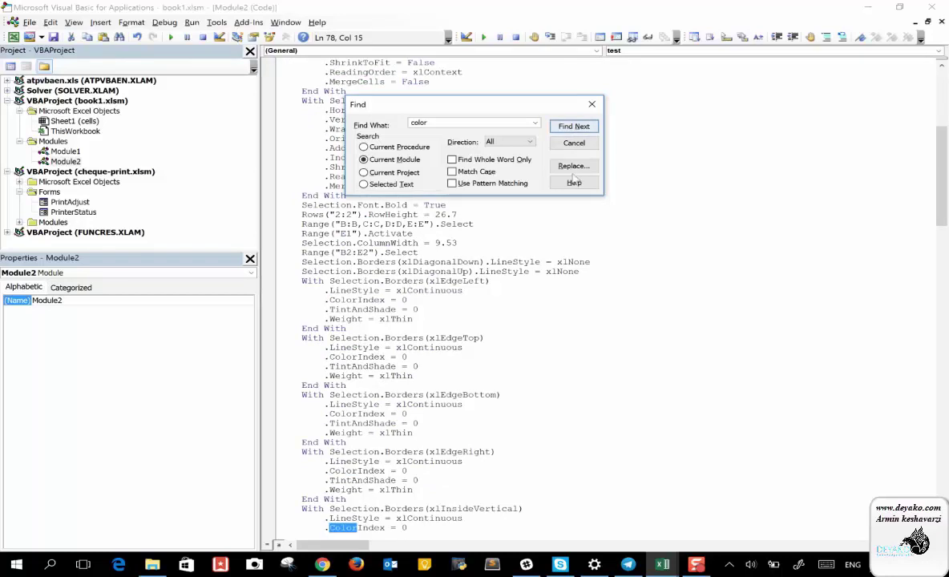
# Step: Cancel the Find dialog and scroll down through the recorded Module2 test macro
pyautogui.click(568, 143)
pyautogui.scroll(-5, 568, 144)
pyautogui.scroll(-6, 568, 143)
pyautogui.scroll(-5, 568, 144)
pyautogui.scroll(-1, 568, 144)
pyautogui.scroll(-4, 568, 143)
pyautogui.scroll(-2, 568, 144)
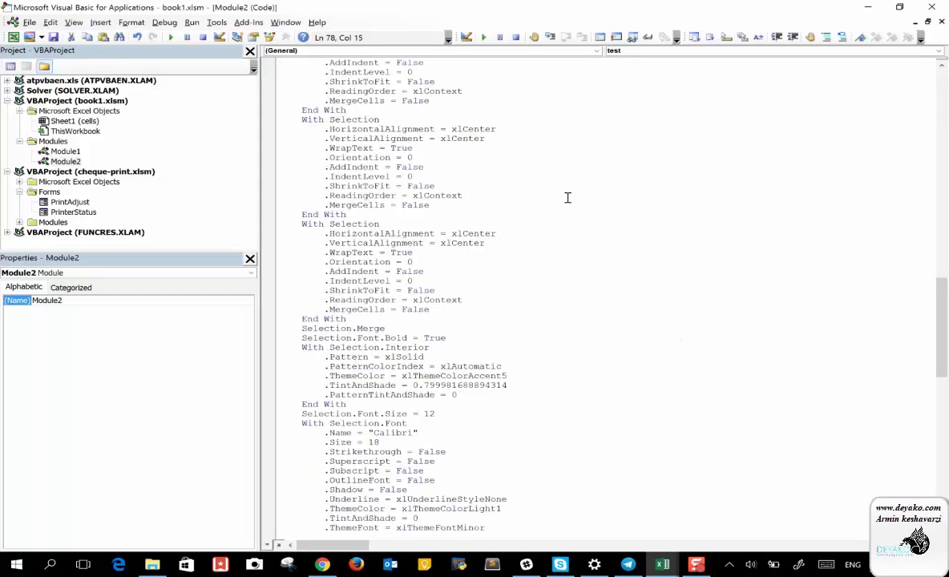
pyautogui.scroll(-1, 486, 360)
pyautogui.scroll(-1, 486, 360)
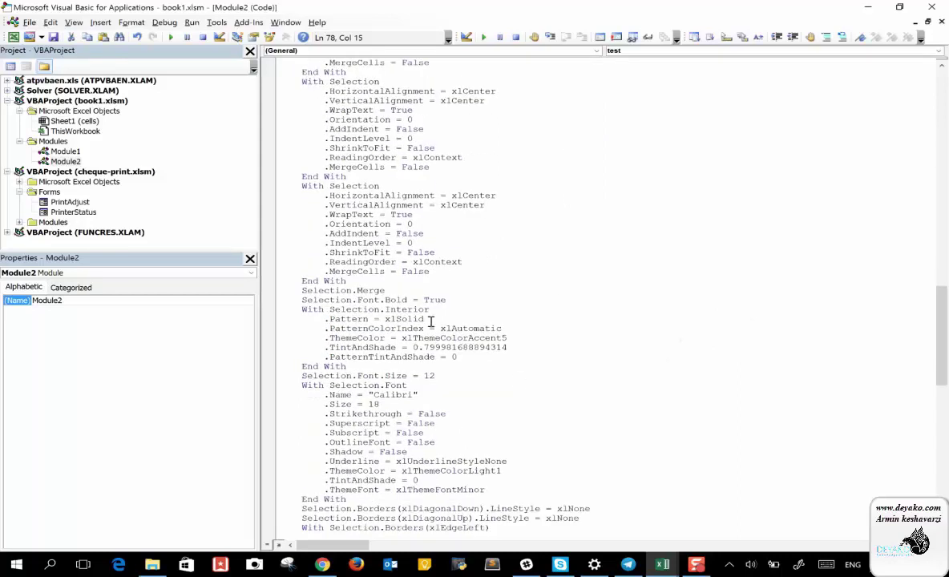
pyautogui.scroll(-2, 511, 385)
pyautogui.scroll(-2, 511, 384)
pyautogui.scroll(-3, 511, 385)
pyautogui.scroll(-2, 511, 385)
pyautogui.scroll(-3, 511, 385)
pyautogui.scroll(-6, 511, 385)
pyautogui.scroll(-2, 512, 385)
pyautogui.scroll(10, 511, 385)
pyautogui.scroll(6, 511, 385)
pyautogui.scroll(8, 511, 385)
# Step: Glance at the Chrome help page, then go back to Module2 and scroll up to Sub test
pyautogui.click(867, 7)
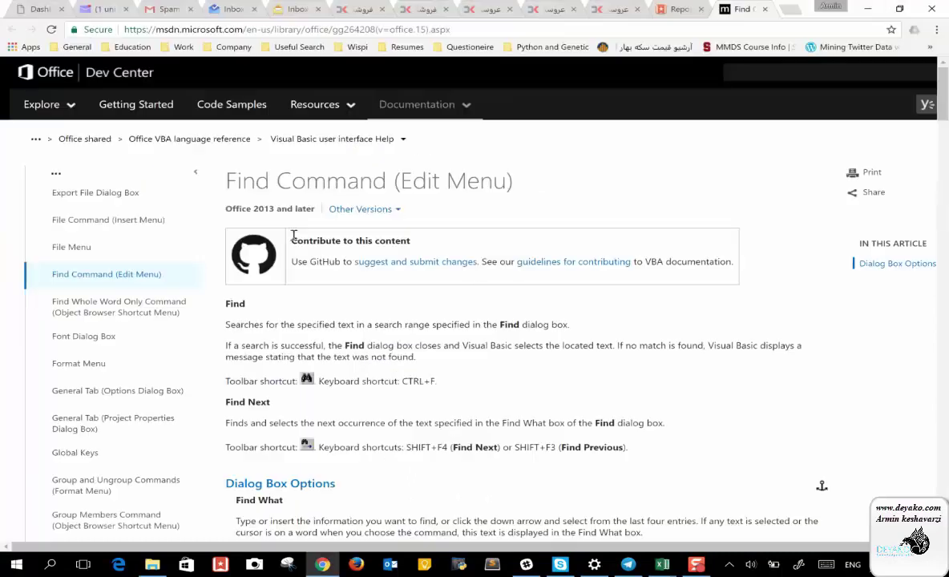
pyautogui.moveTo(662, 564)
pyautogui.click(796, 511)
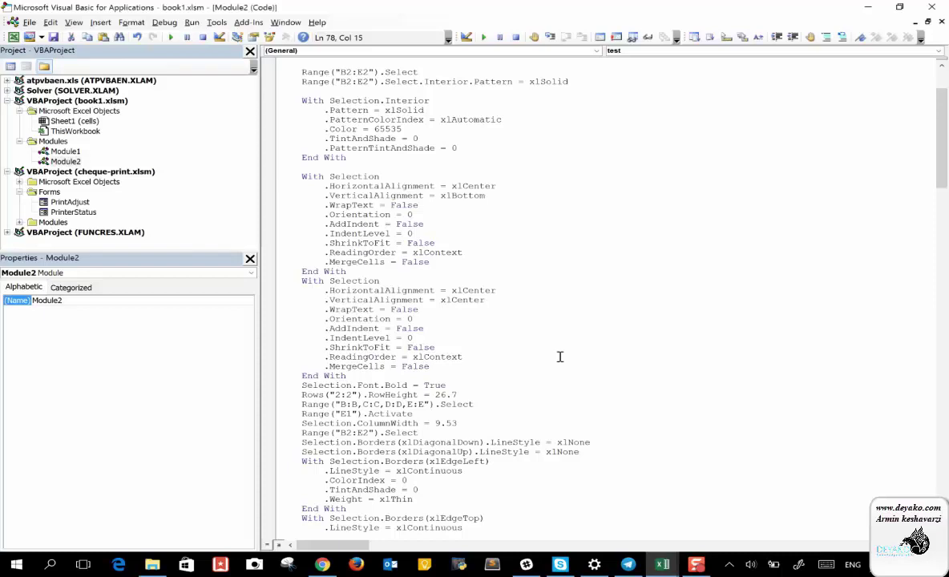
pyautogui.scroll(1, 583, 320)
pyautogui.scroll(2, 583, 314)
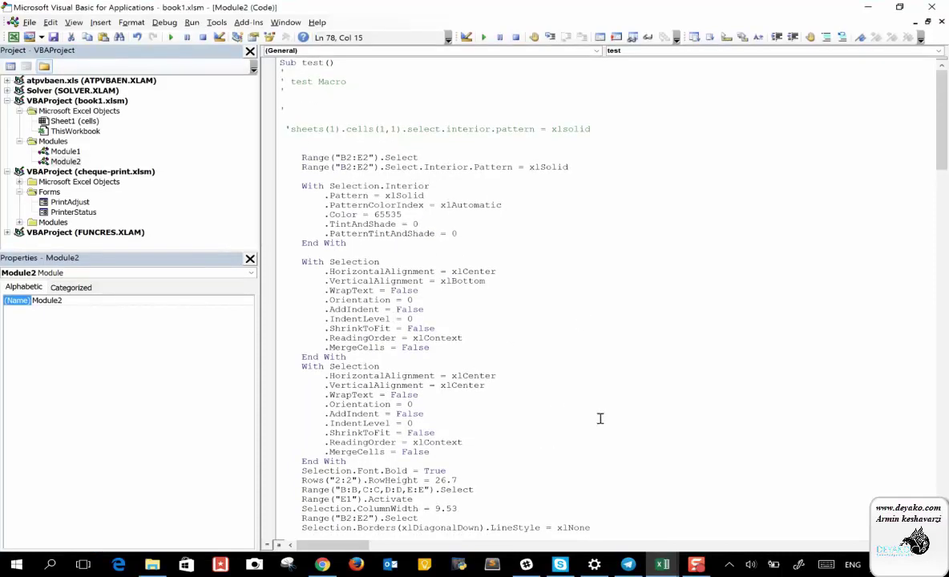
# Step: In Module1's cellmani macro, edit the 65535 value for Range("A1").Interior.Color, dismissing the compile error
pyautogui.doubleClick(64, 150)
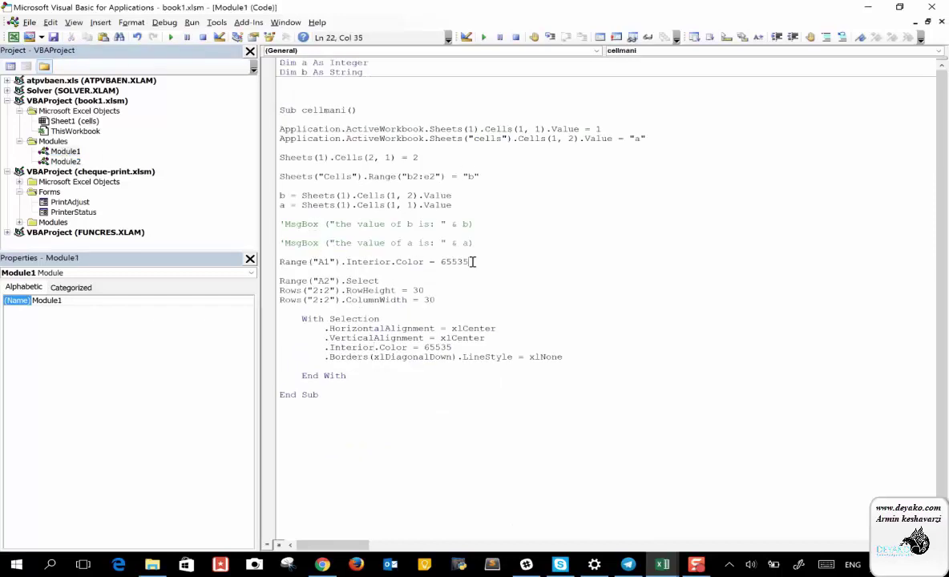
pyautogui.press('BackSpace')
pyautogui.write('3')
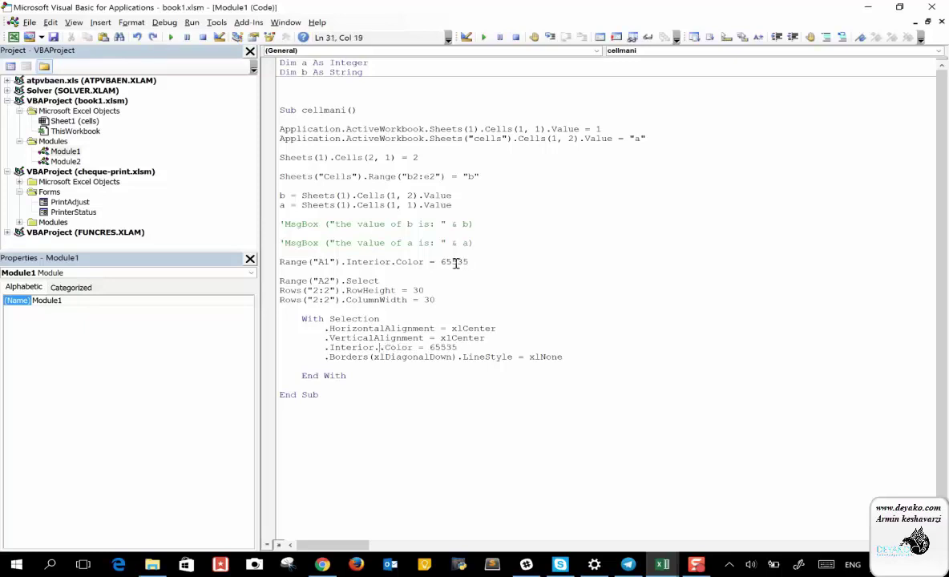
pyautogui.click(455, 262)
pyautogui.click(489, 334)
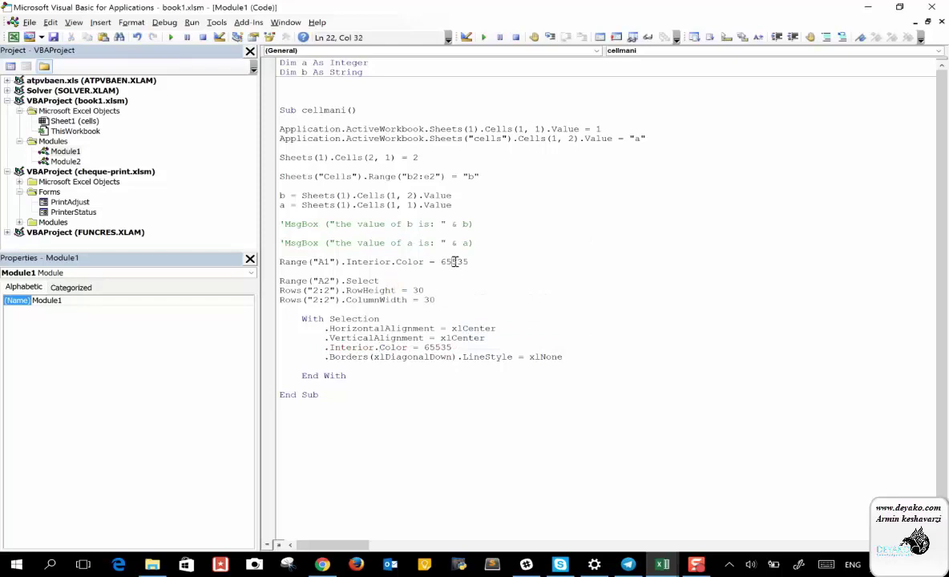
pyautogui.press('BackSpace')
pyautogui.press('BackSpace')
# Step: In book1, inspect B2, C2, D2, A2 and A1 to confirm A1's dark maroon fill and A2 still yellow
pyautogui.moveTo(662, 564)
pyautogui.click(538, 525)
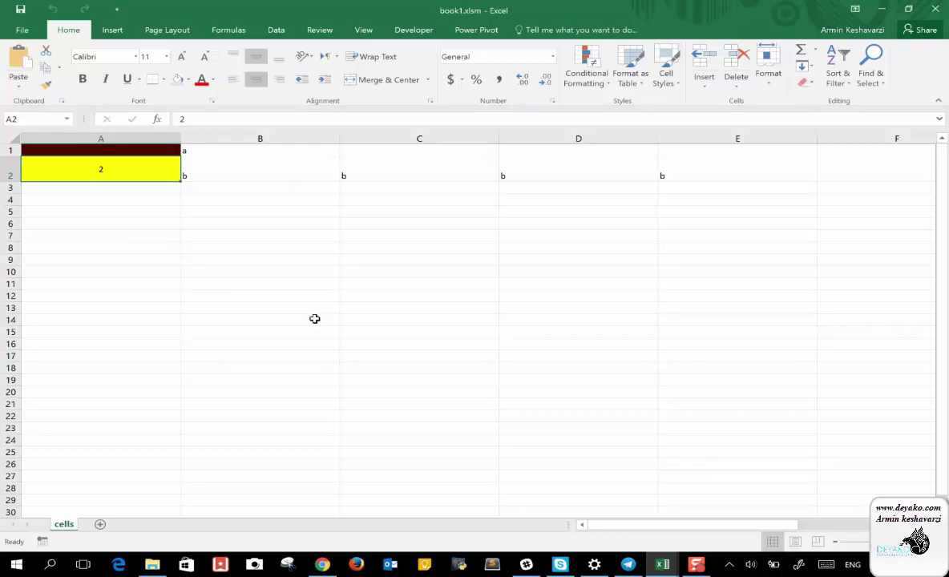
pyautogui.click(218, 177)
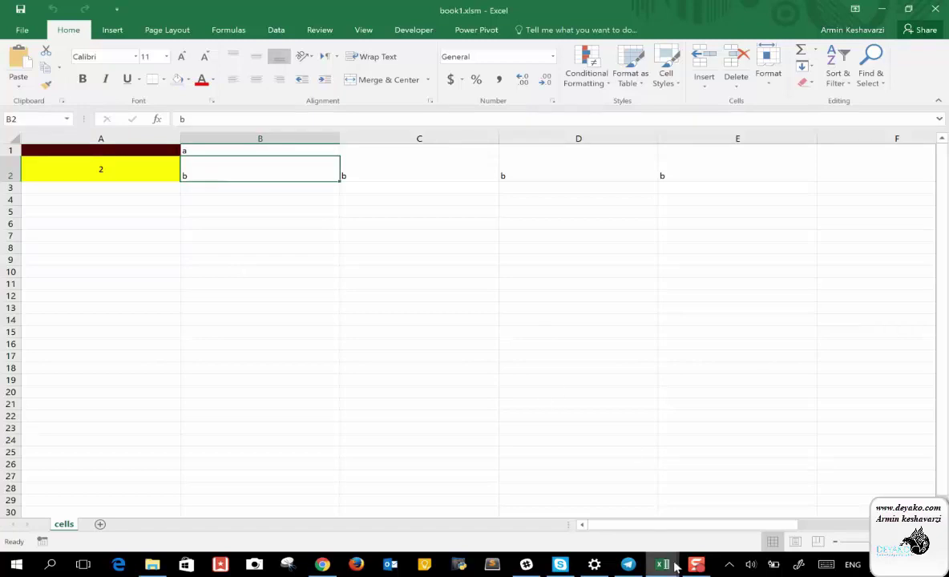
pyautogui.click(843, 509)
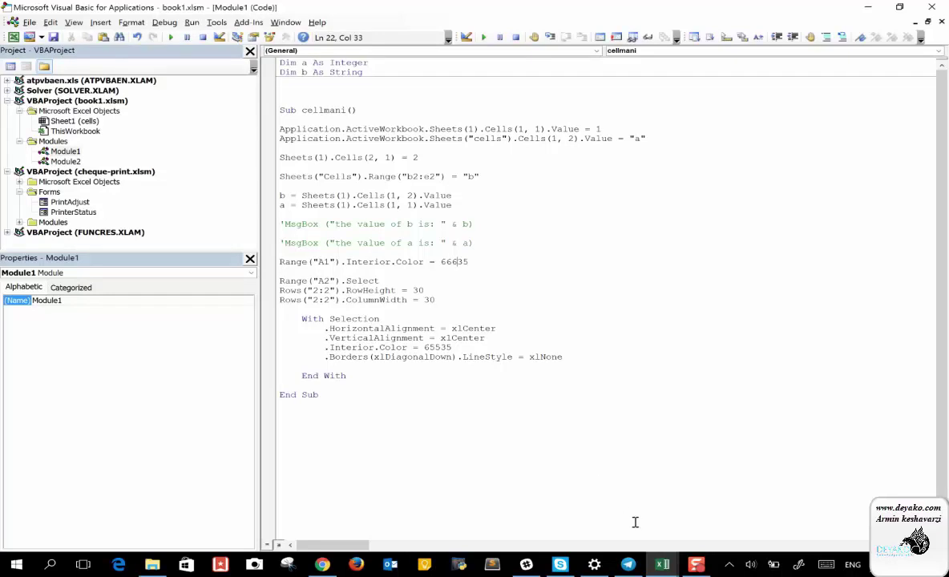
pyautogui.click(529, 504)
pyautogui.click(247, 223)
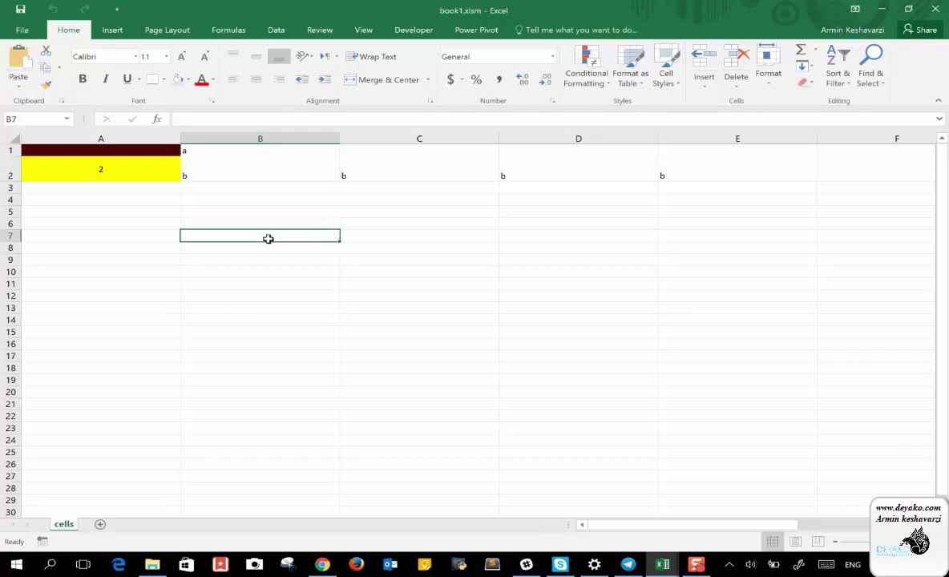
pyautogui.click(441, 222)
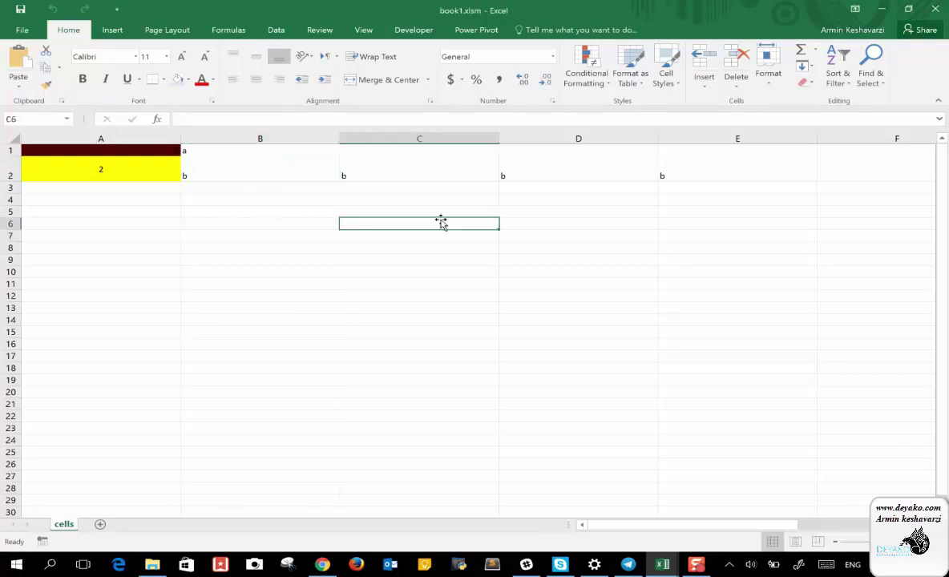
pyautogui.click(341, 174)
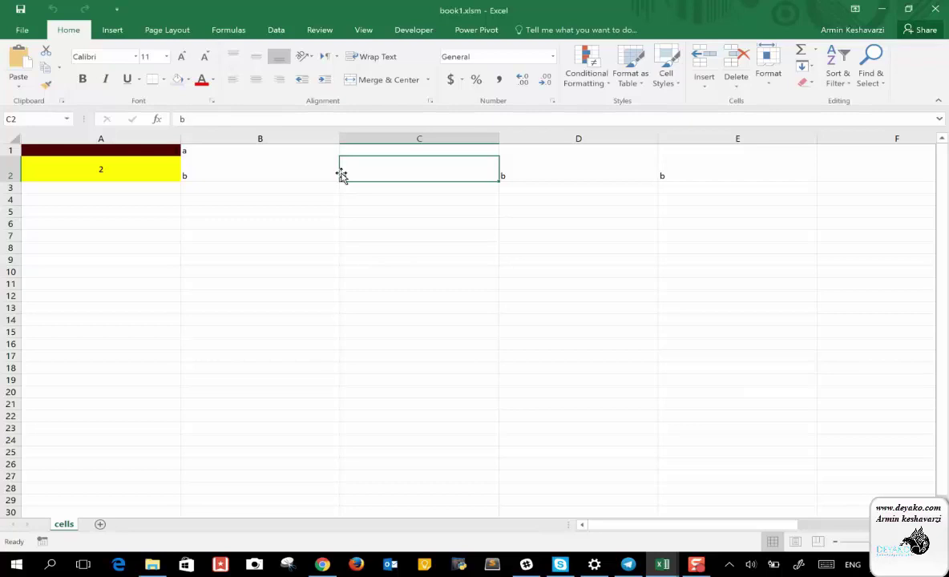
pyautogui.press('Right')
pyautogui.press('Left')
pyautogui.press('Left')
pyautogui.press('Left')
pyautogui.press('Up')
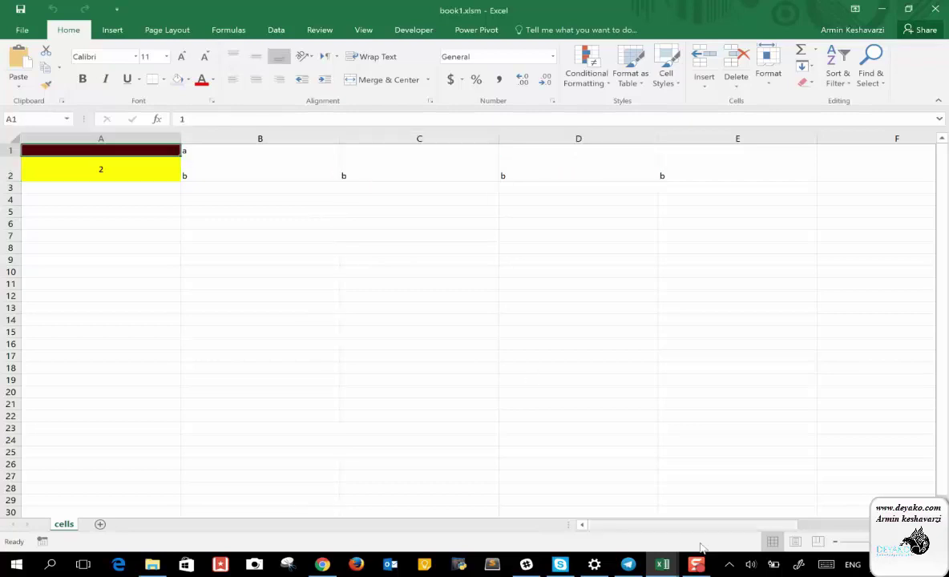
pyautogui.moveTo(662, 564)
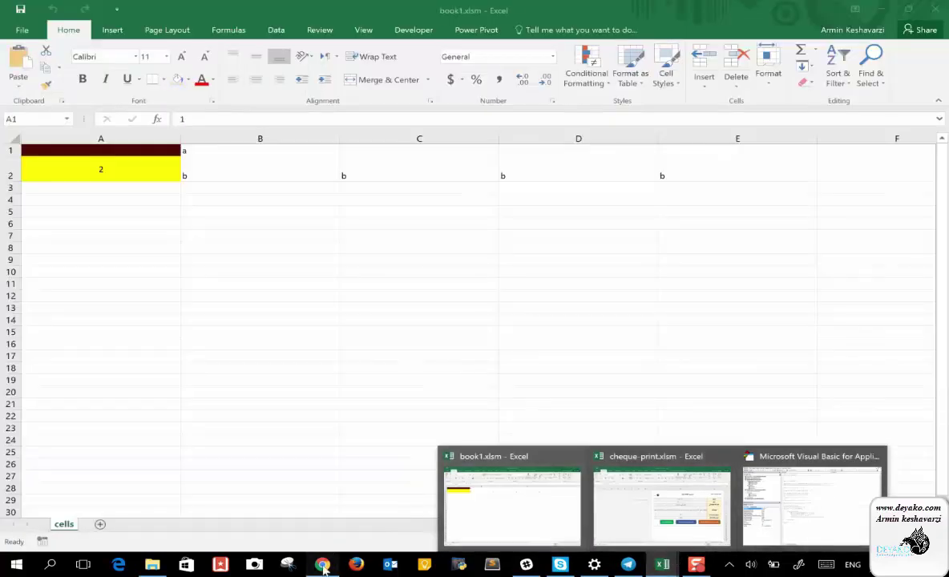
# Step: Search Google in Chrome for 'with structure vba excel'
pyautogui.click(322, 564)
pyautogui.click(707, 28)
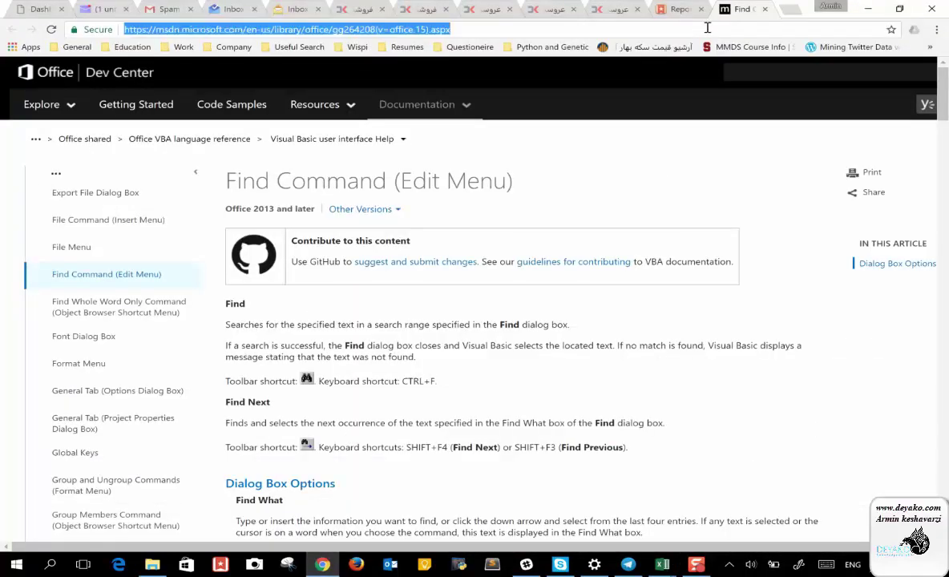
pyautogui.press('BackSpace')
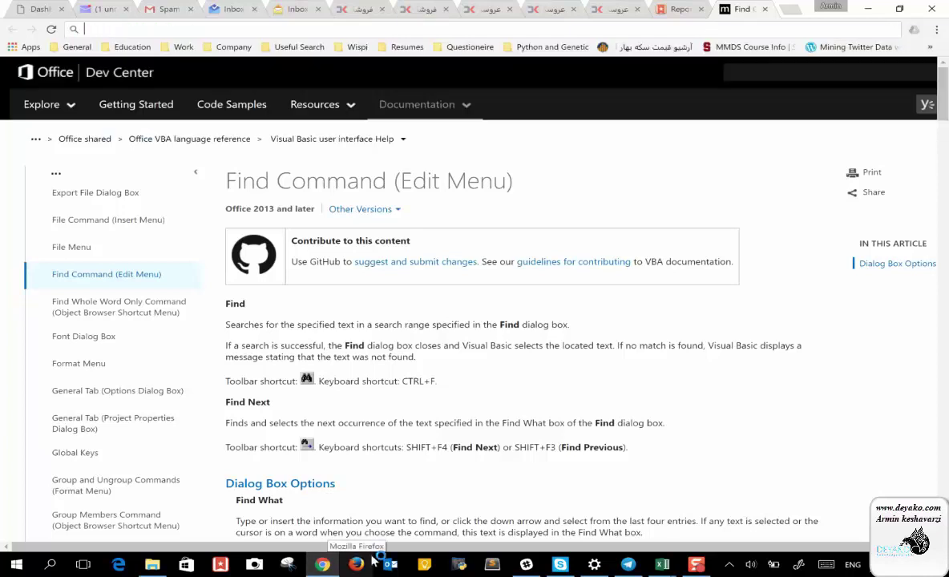
pyautogui.write('if struc')
pyautogui.press('BackSpace')
pyautogui.press('BackSpace')
pyautogui.press('BackSpace')
pyautogui.press('BackSpace')
pyautogui.press('BackSpace')
pyautogui.press('BackSpace')
pyautogui.press('BackSpace')
pyautogui.write('with ')
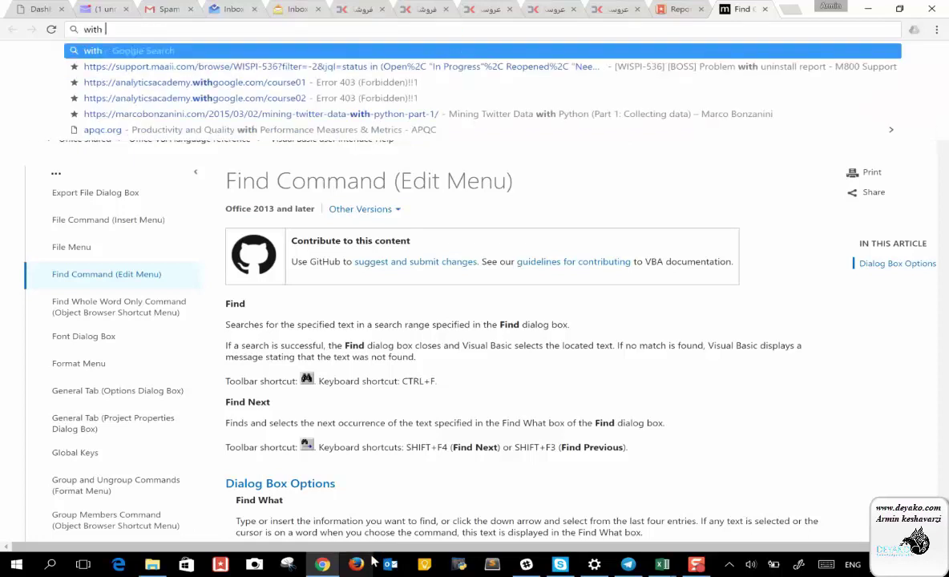
pyautogui.write('struct')
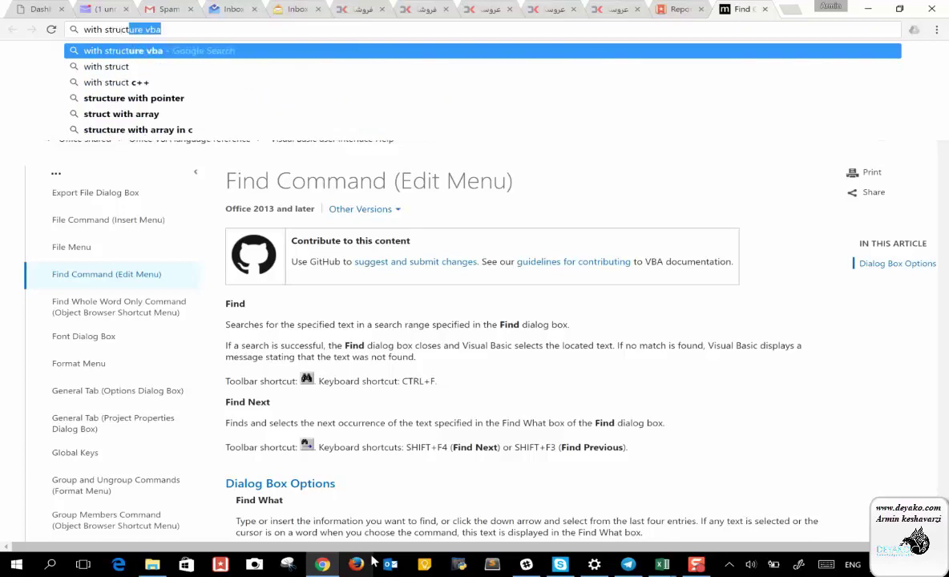
pyautogui.write('ure vba ')
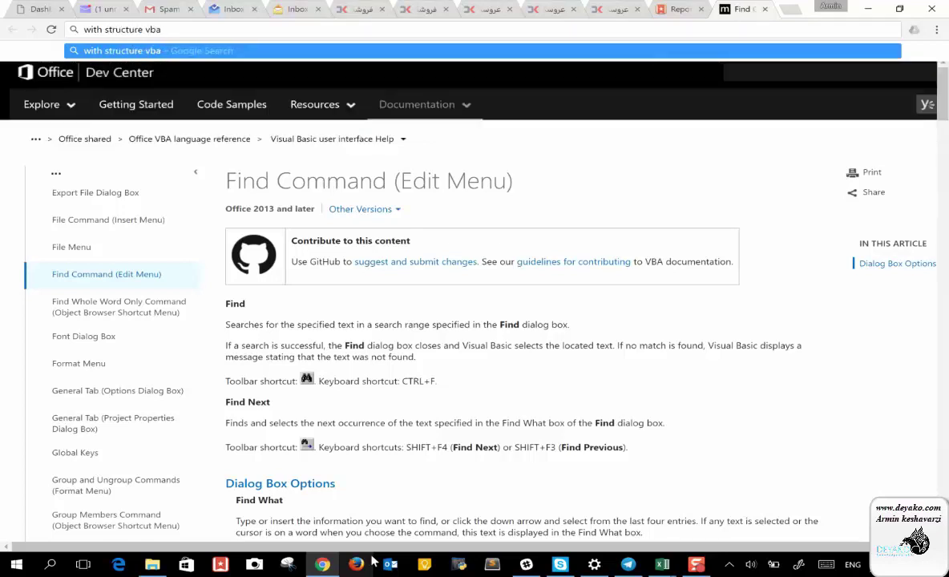
pyautogui.write('excel')
pyautogui.press('Return')
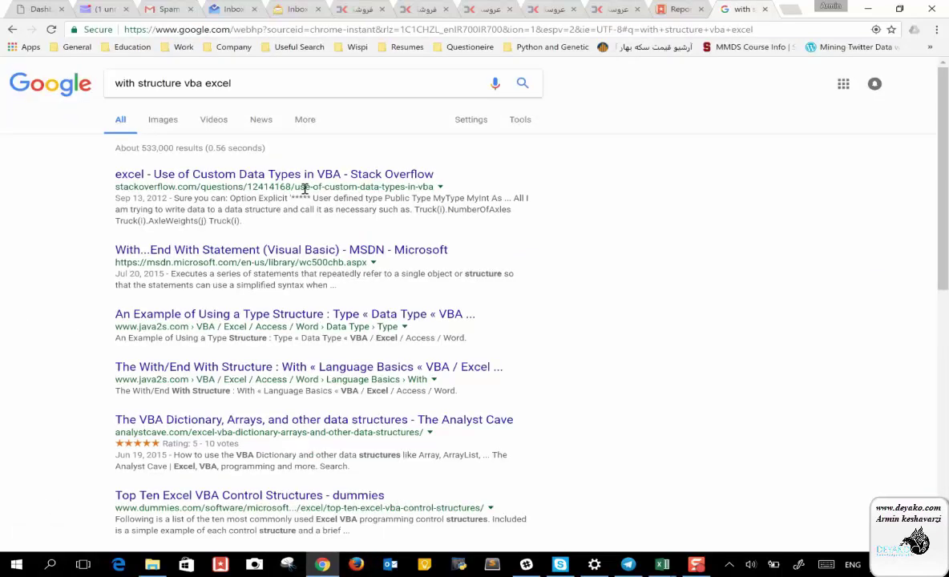
# Step: Open the Stack Overflow and MSDN With...End With results in new tabs and view the MSDN tab
pyautogui.rightClick(239, 173)
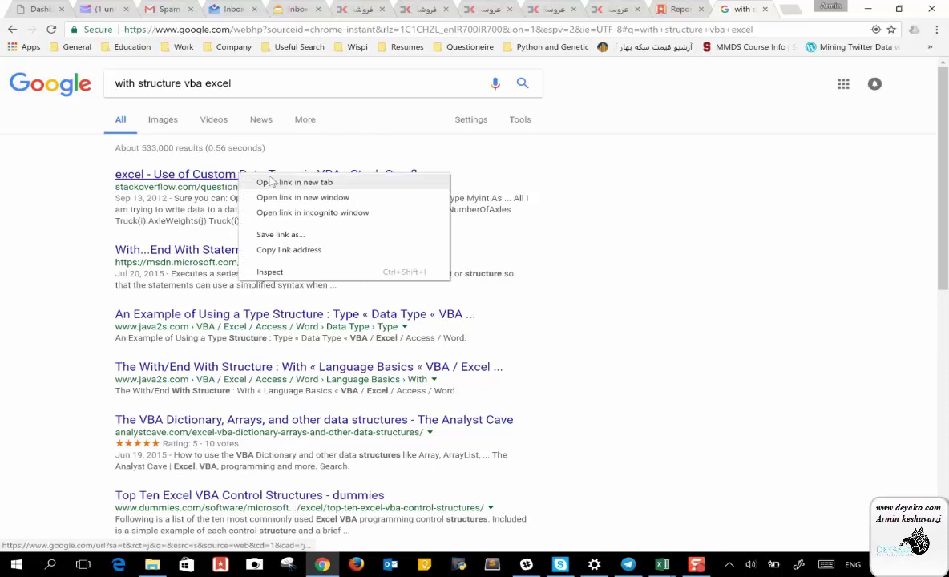
pyautogui.click(270, 183)
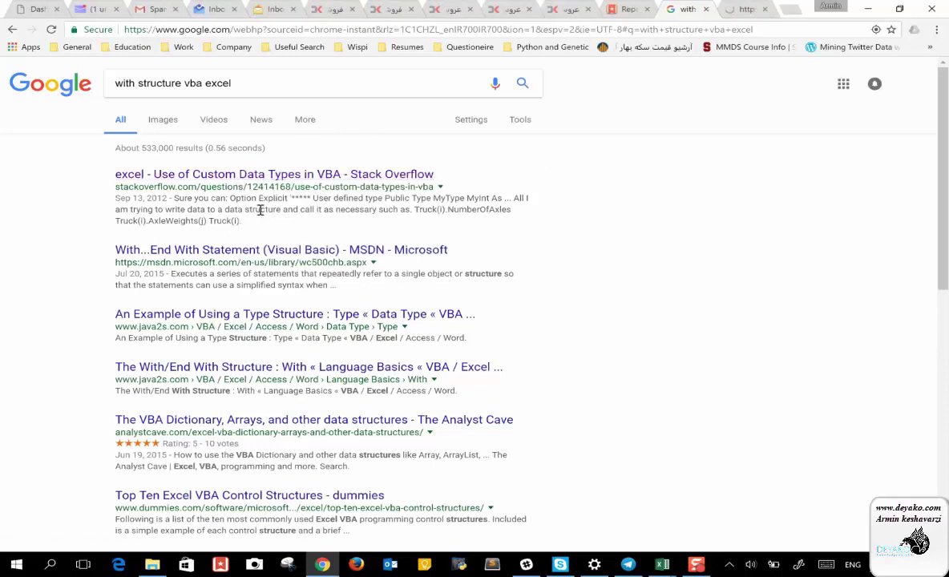
pyautogui.rightClick(178, 251)
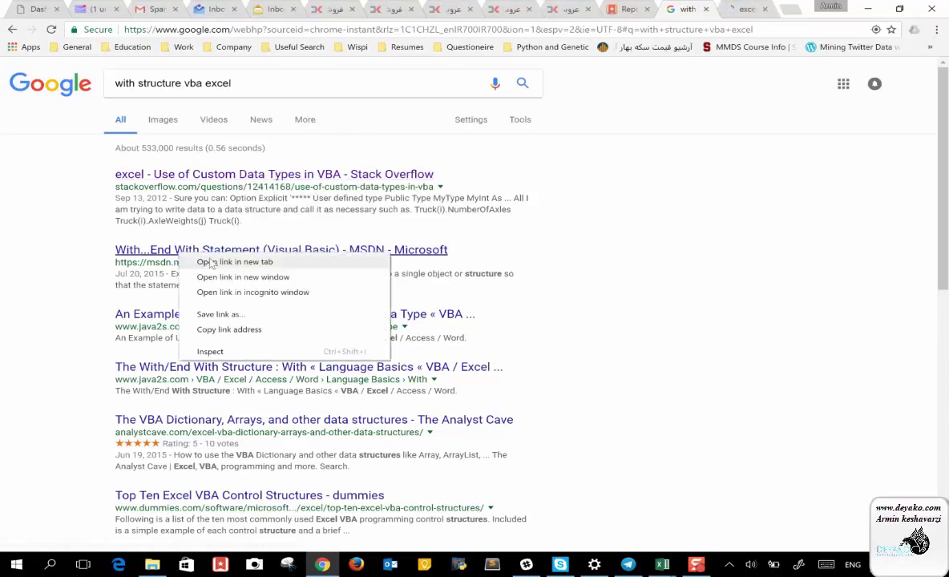
pyautogui.click(210, 264)
pyautogui.hotkey('ctrl', 'Tab')
pyautogui.hotkey('ctrl', 'Tab')
# Step: Highlight the With Selection and End With keywords in Module1's code
pyautogui.moveTo(662, 564)
pyautogui.click(767, 503)
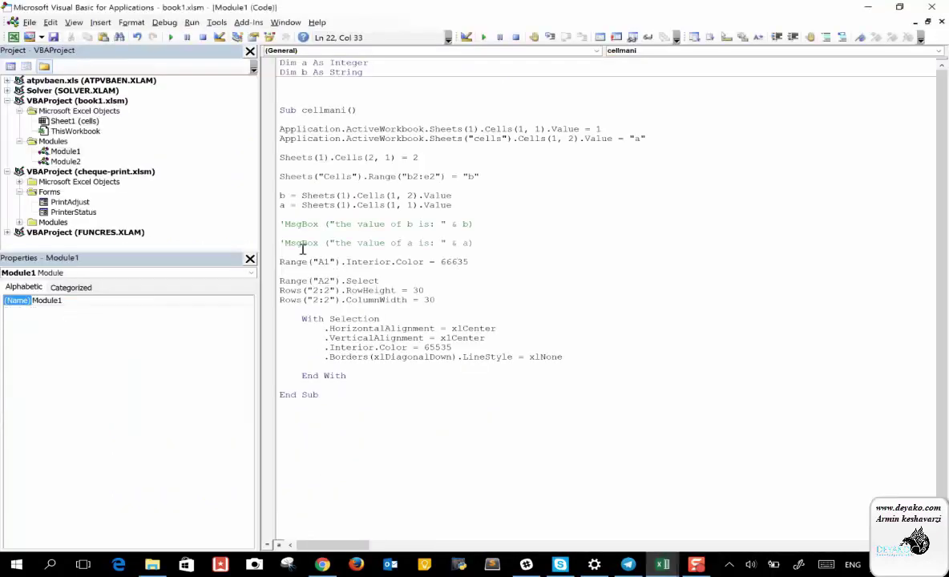
pyautogui.doubleClick(312, 319)
pyautogui.doubleClick(352, 319)
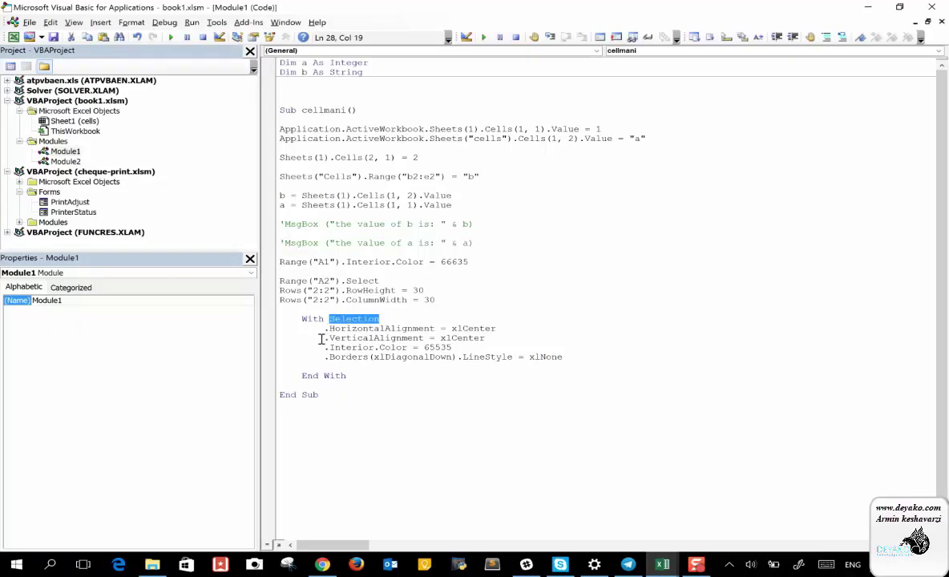
pyautogui.doubleClick(305, 377)
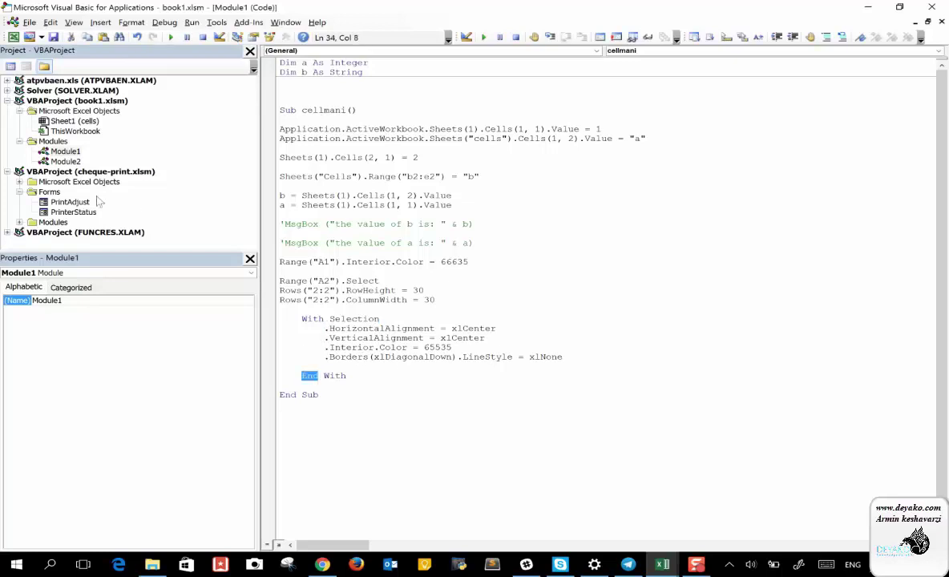
# Step: In Module2, highlight Range("B2:E2").Select and the With Selection.Interior block, then return to the MSDN page
pyautogui.doubleClick(65, 161)
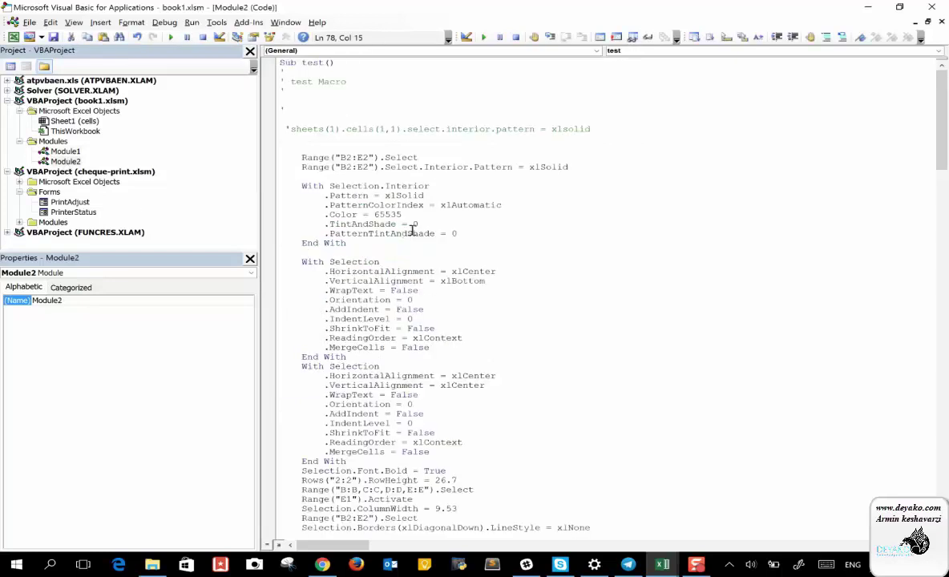
pyautogui.doubleClick(353, 185)
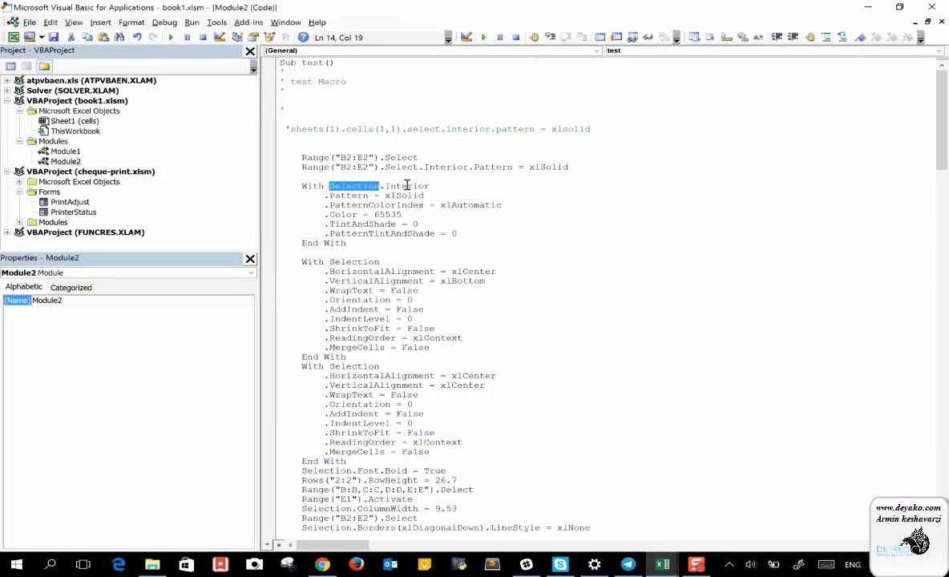
pyautogui.moveTo(418, 157); pyautogui.dragTo(304, 156)
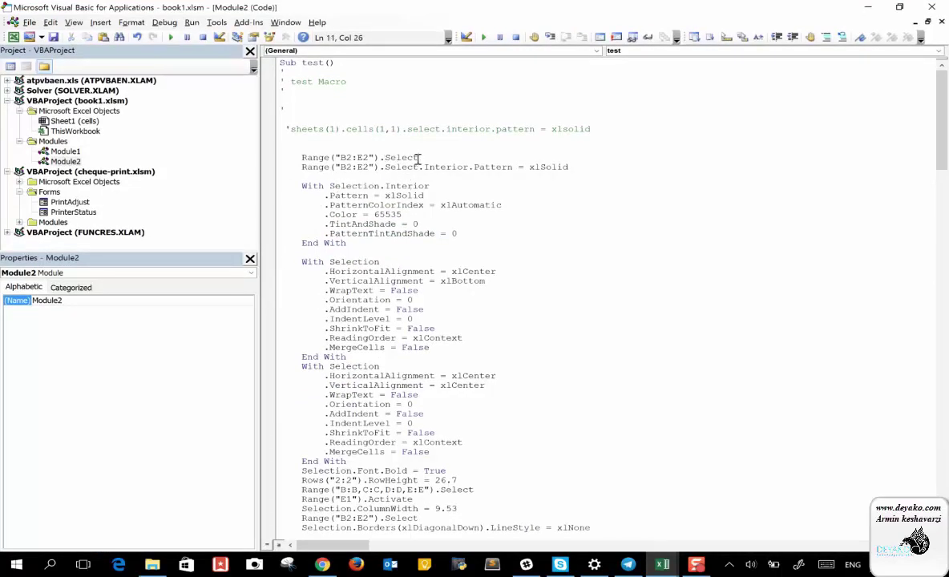
pyautogui.doubleClick(359, 185)
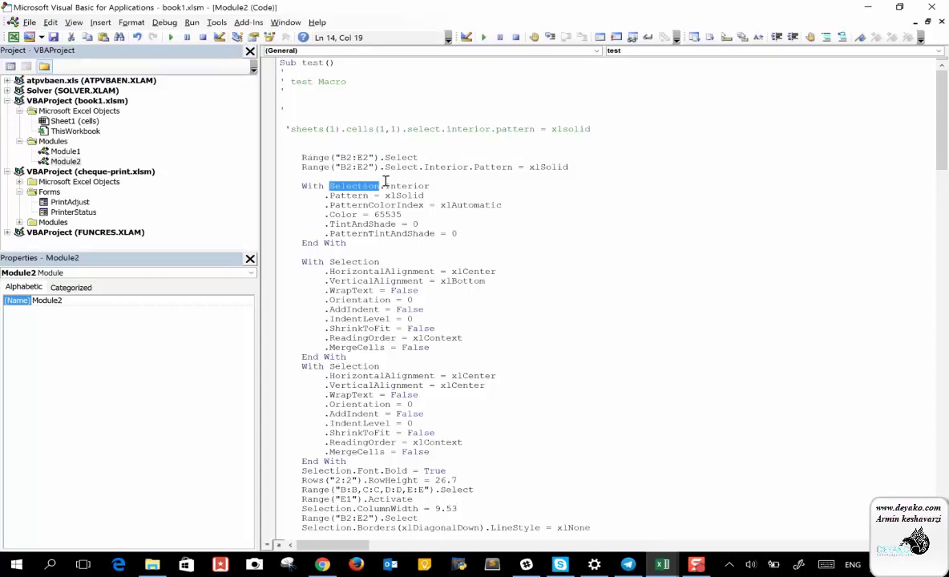
pyautogui.doubleClick(403, 187)
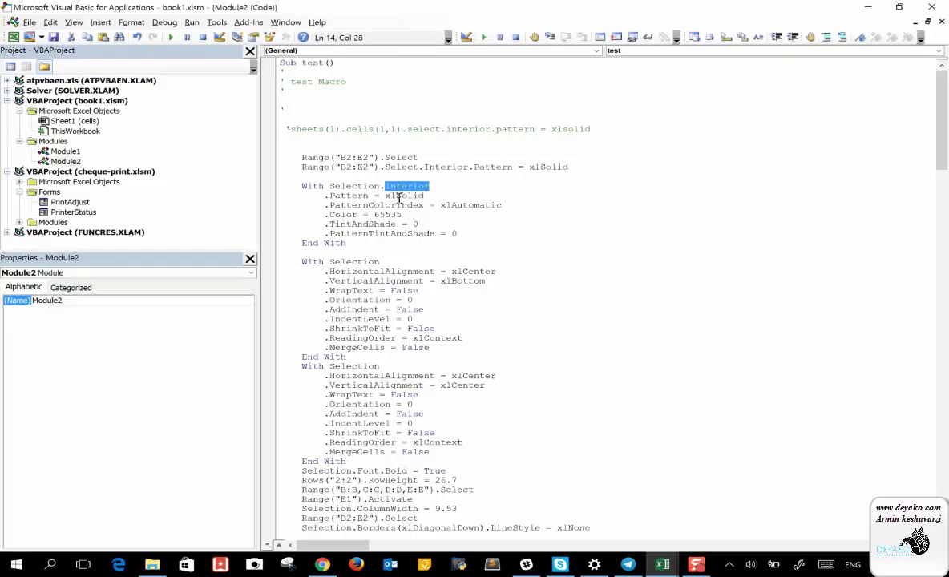
pyautogui.click(436, 186)
pyautogui.moveTo(436, 186); pyautogui.dragTo(329, 186)
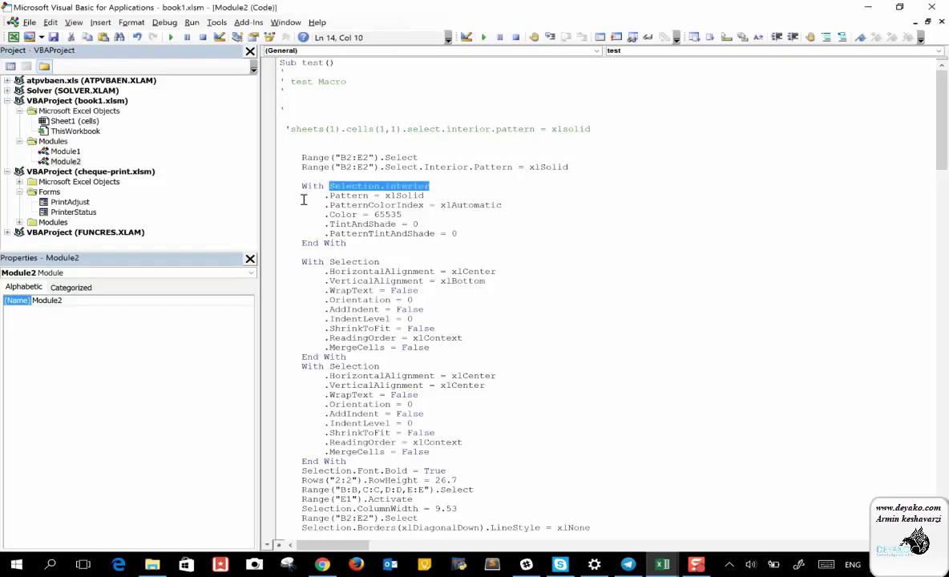
pyautogui.click(329, 234)
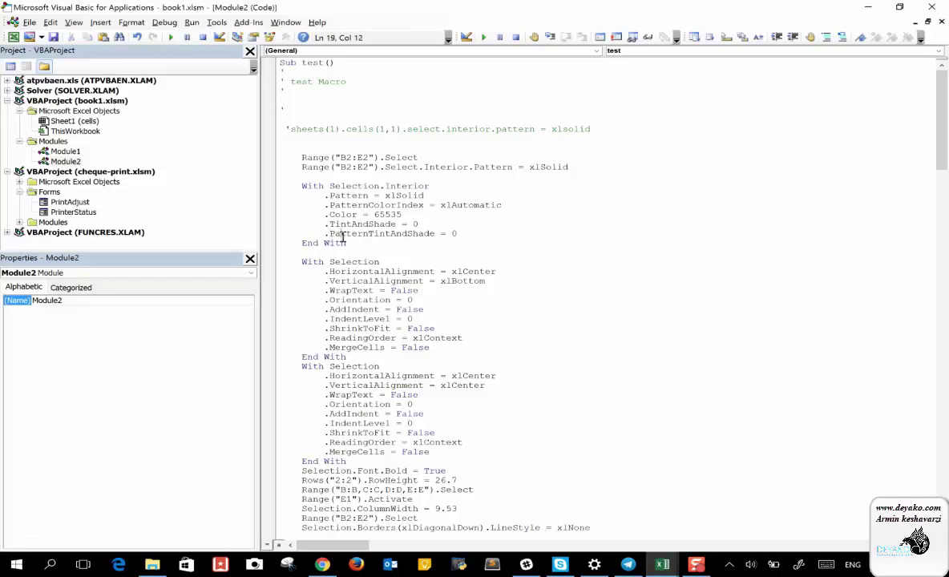
pyautogui.moveTo(273, 190); pyautogui.dragTo(273, 185)
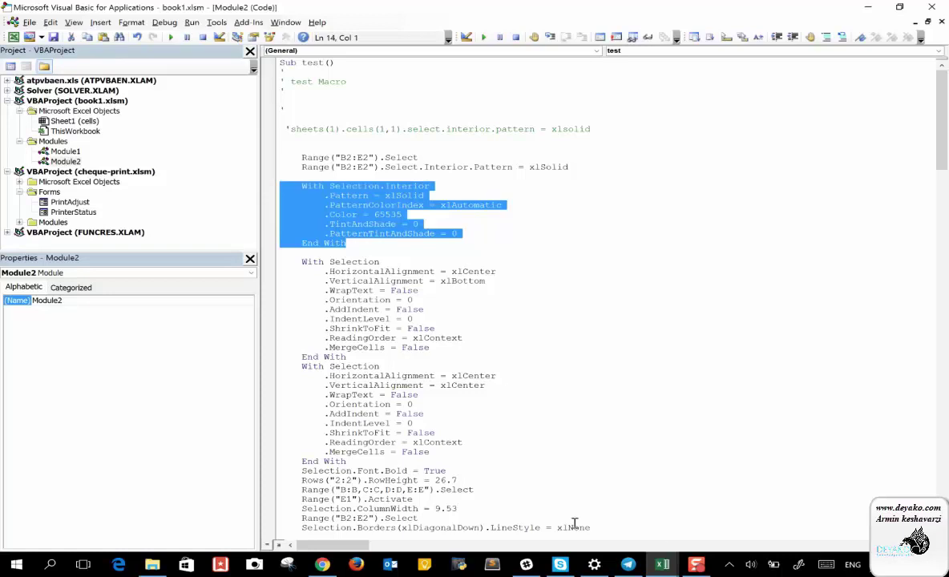
pyautogui.click(322, 564)
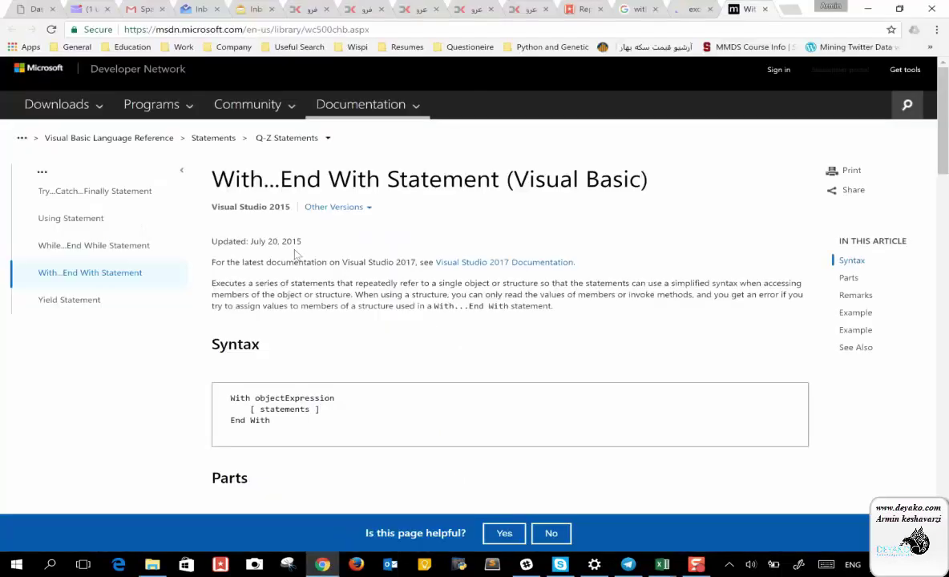
# Step: Scroll the MSDN With...End With page down to its nested Example
pyautogui.scroll(-2, 294, 354)
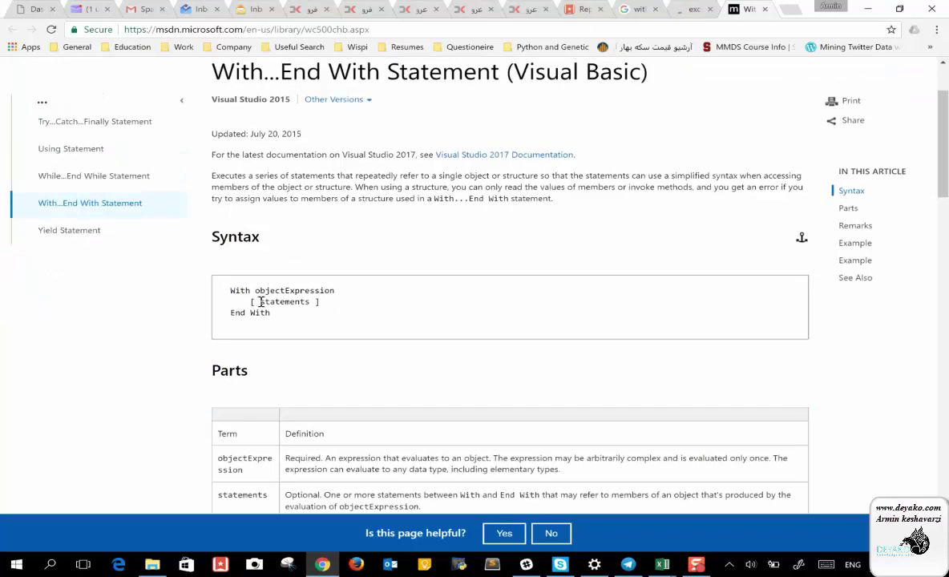
pyautogui.scroll(-2, 309, 326)
pyautogui.scroll(-1, 308, 326)
pyautogui.scroll(-3, 309, 326)
pyautogui.scroll(-5, 308, 326)
pyautogui.scroll(1, 309, 324)
pyautogui.scroll(2, 324, 344)
pyautogui.scroll(4, 352, 383)
pyautogui.scroll(-4, 337, 372)
# Step: Highlight theWindow in the outer With line and InfoLabel in the inner With line
pyautogui.doubleClick(313, 339)
pyautogui.moveTo(319, 349); pyautogui.dragTo(362, 349)
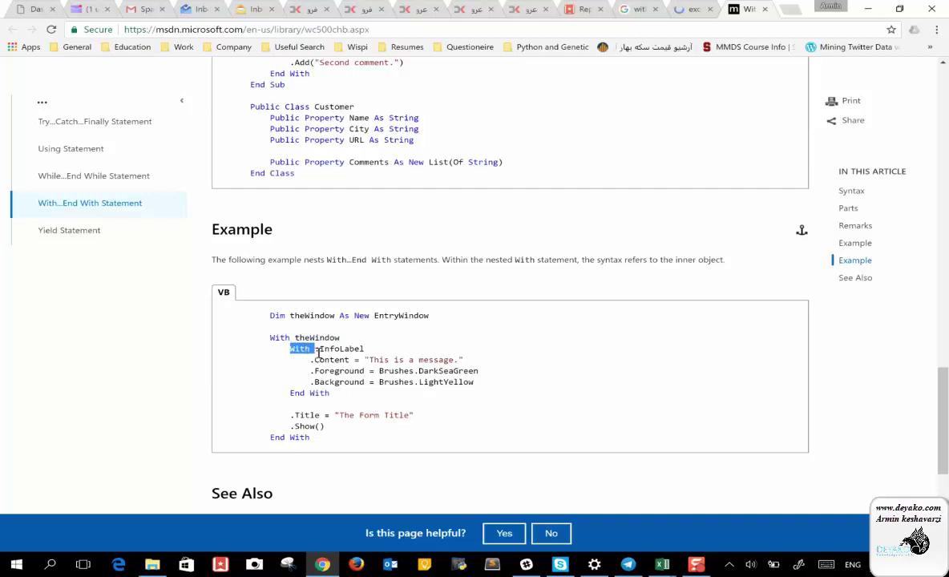
pyautogui.click(362, 348)
pyautogui.doubleClick(363, 349)
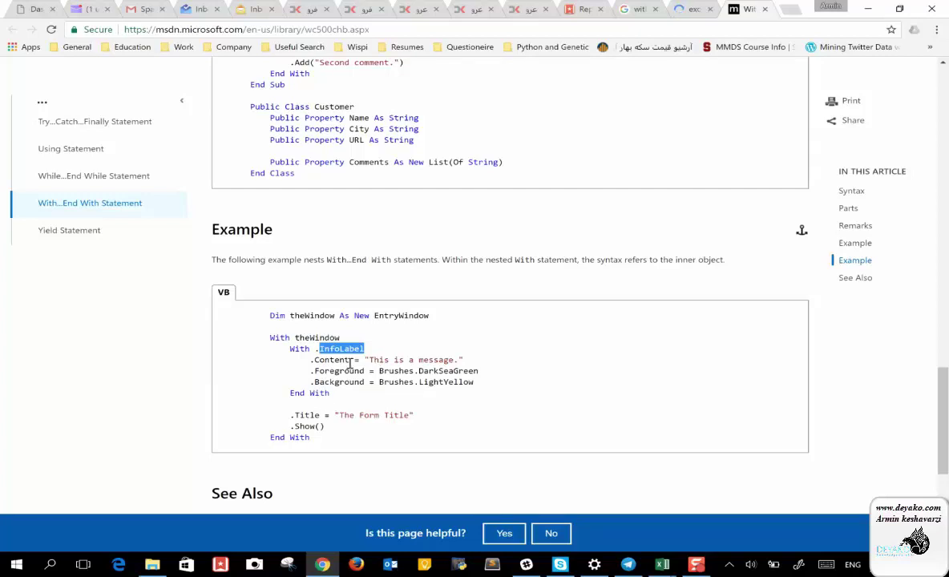
pyautogui.doubleClick(315, 338)
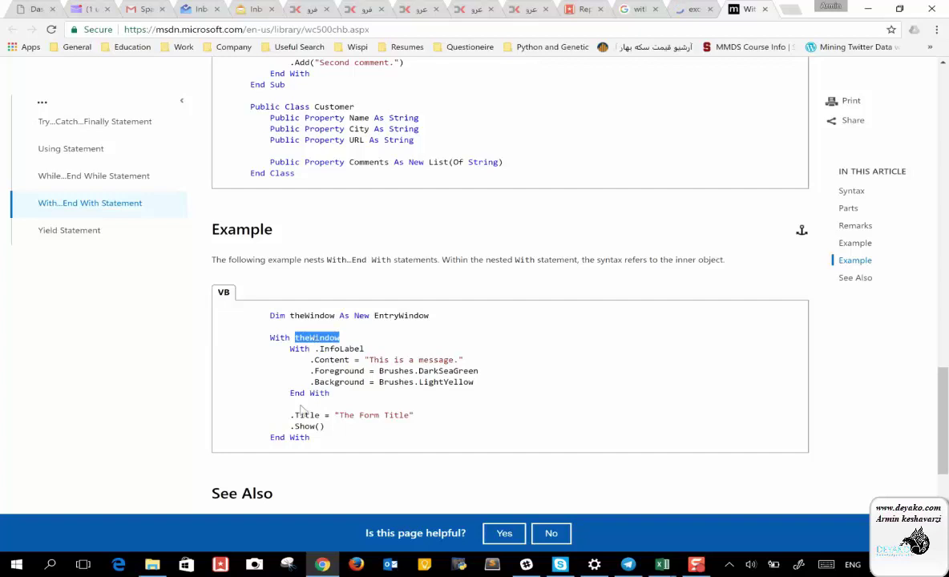